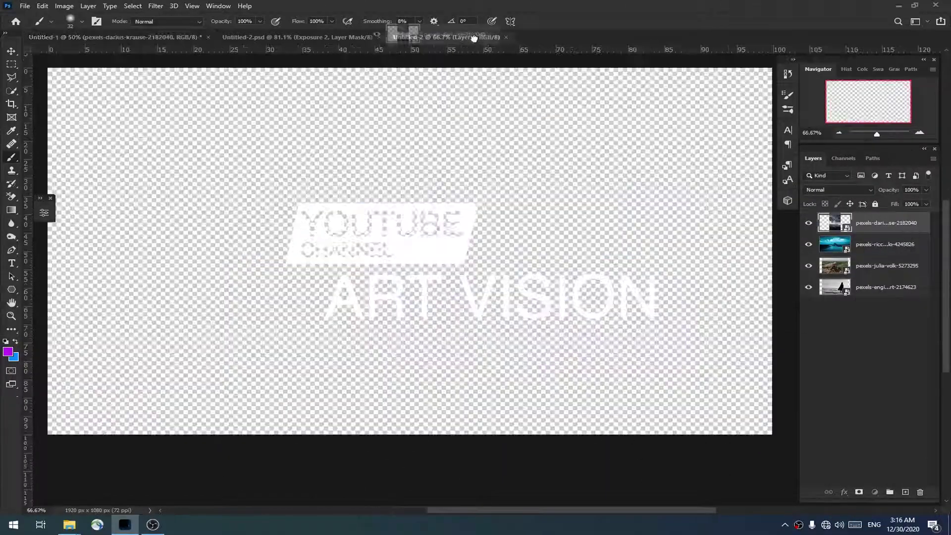
Place the stormy mountain-sky photo on the 1920×1080 canvas, scaled to about 20.83%.
drag(514, 229, 514, 228)
Align the sky photo left, then place a horizontally flipped copy overlapping it.
drag(443, 248, 223, 252)
key(ctrl+t)
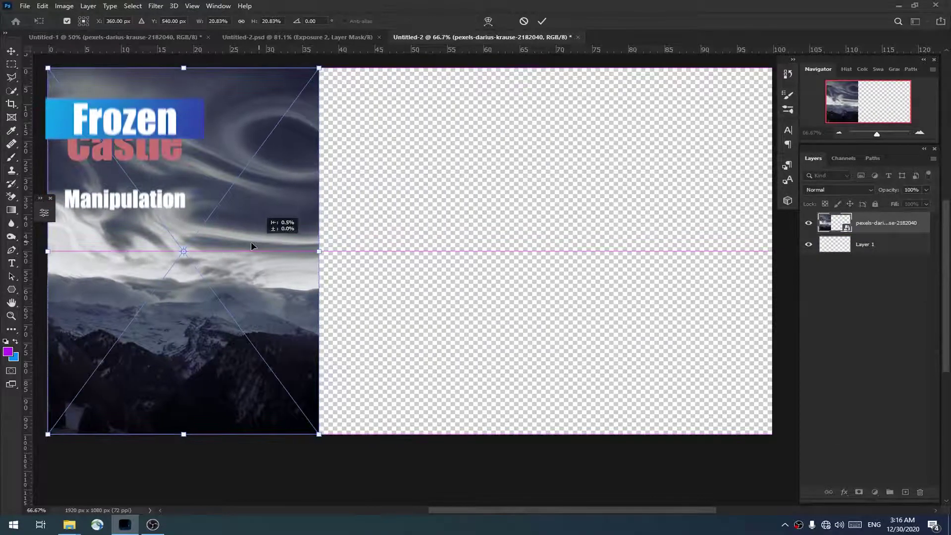
mouse_move(251, 246)
mouse_down()
mouse_move(217, 242)
mouse_move(488, 245)
mouse_up()
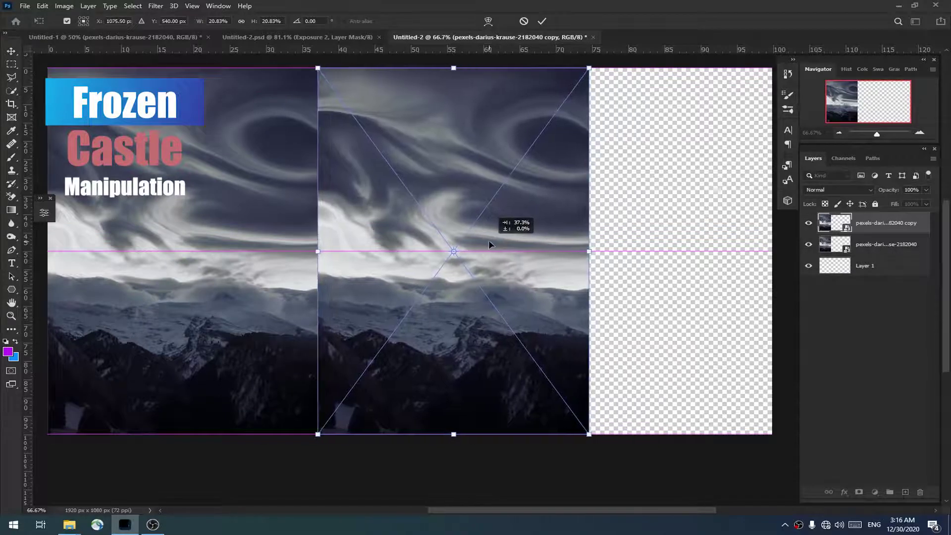
right_click(489, 245)
click(525, 396)
mouse_move(552, 276)
mouse_down()
mouse_move(537, 276)
mouse_move(520, 255)
mouse_up()
key(Return)
Mask the flipped copy and paint out the seam with a soft ~194 px brush.
key(b)
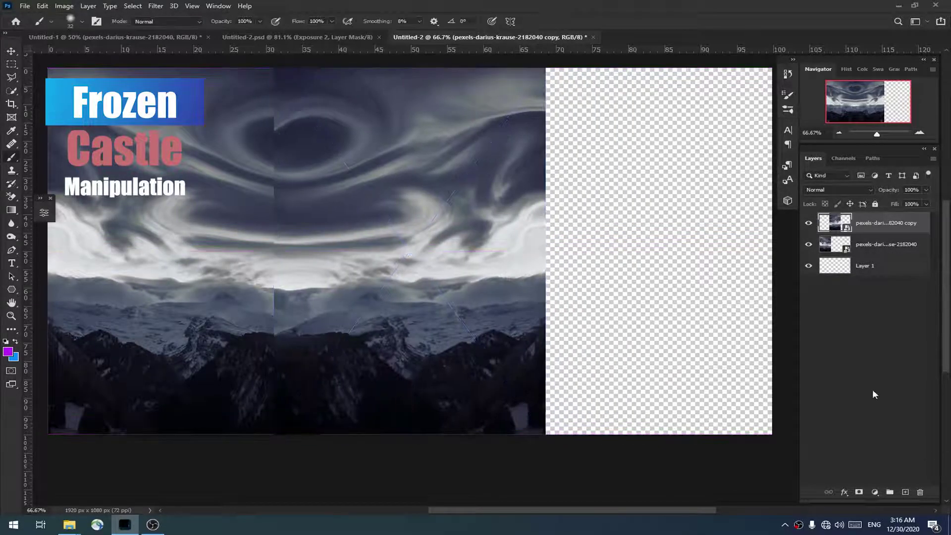
click(858, 493)
alt+right_click(171, 238)
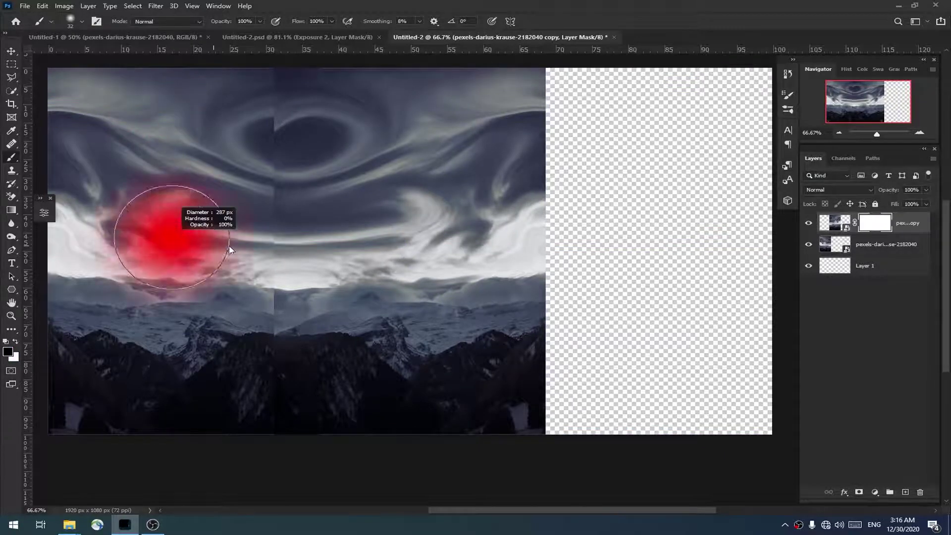
alt+right_click(228, 109)
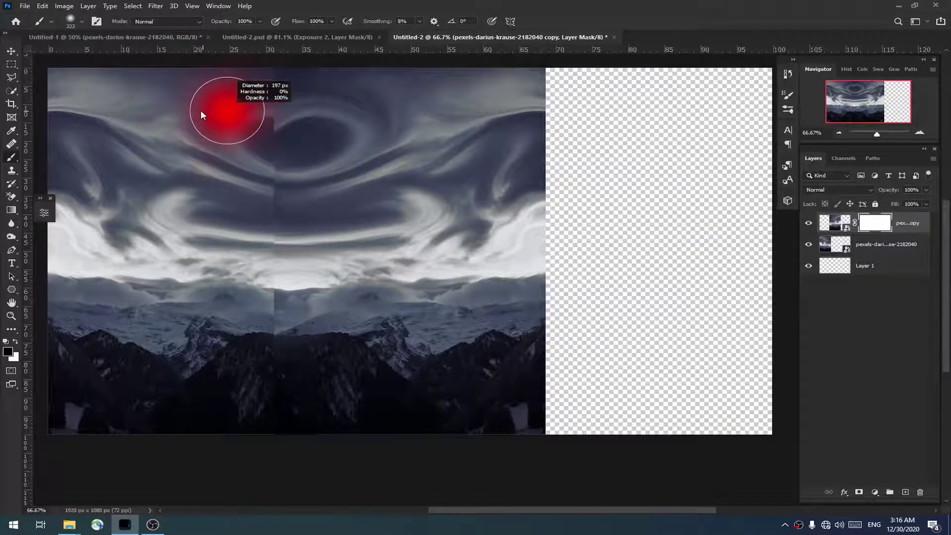
drag(251, 89, 255, 99)
drag(252, 153, 257, 415)
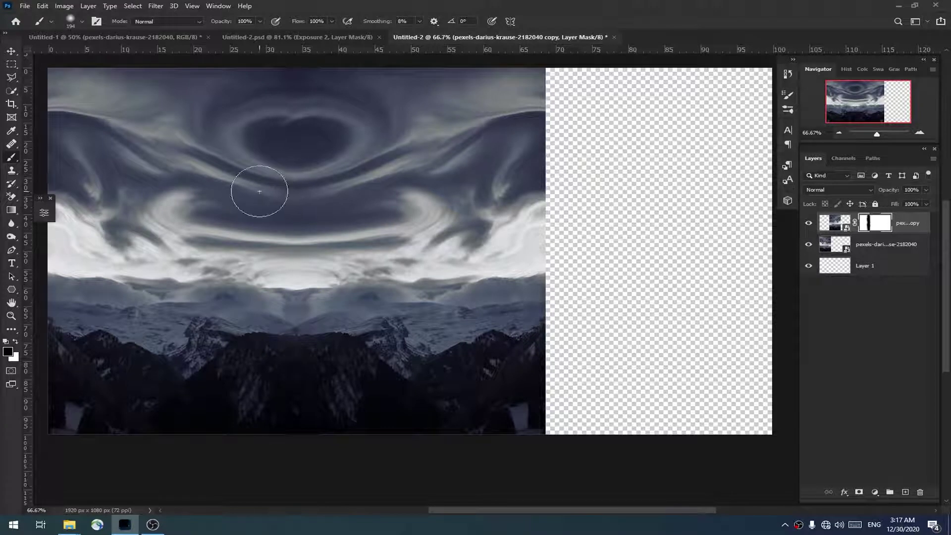
Group both sky layers, stretch the group to full canvas width, and name it bg.
ctrl+click(925, 248)
key(ctrl+g)
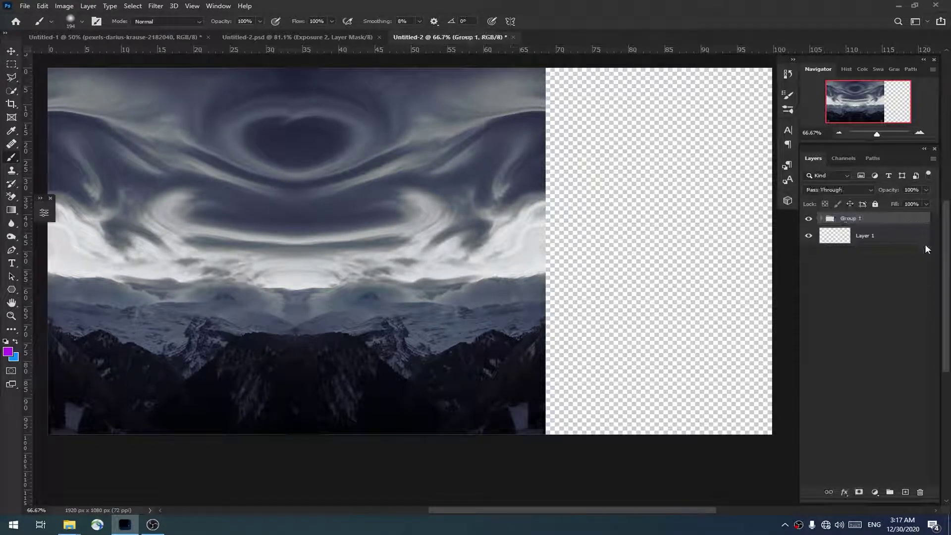
key(ctrl+t)
drag(545, 251, 772, 253)
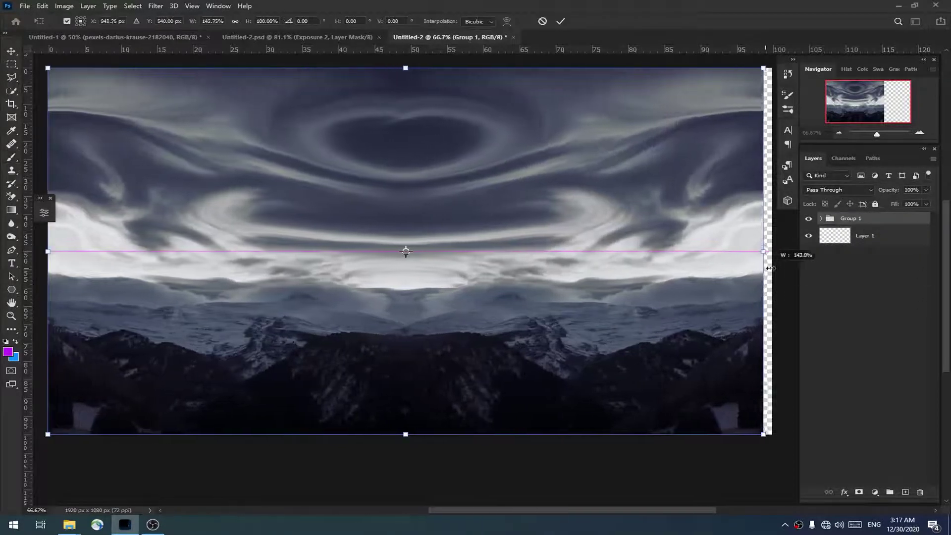
key(Return)
double_click(852, 218)
text(bg)
key(Return)
click(126, 37)
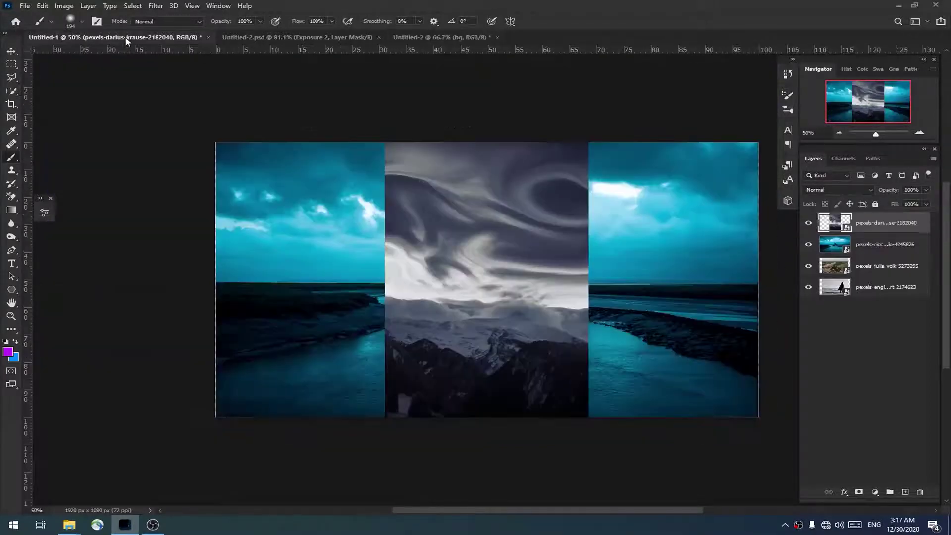
Copy the teal river photo into the scene, scaled to about 21% on the right half.
click(809, 223)
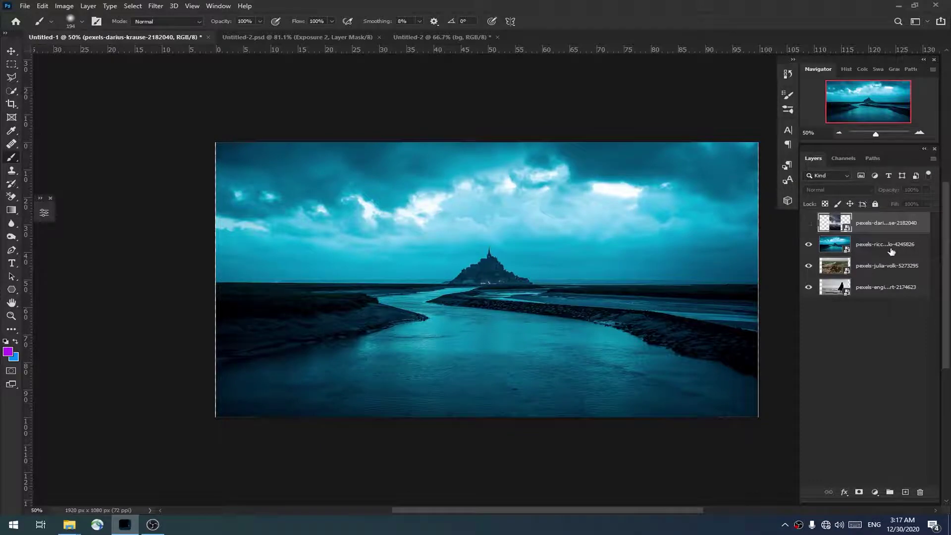
drag(891, 252, 440, 213)
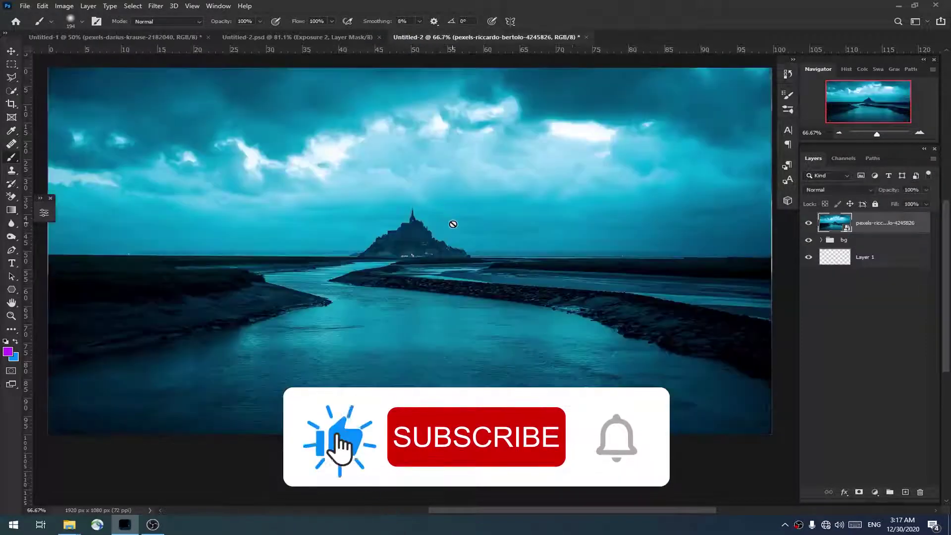
key(ctrl+t)
drag(48, 68, 359, 233)
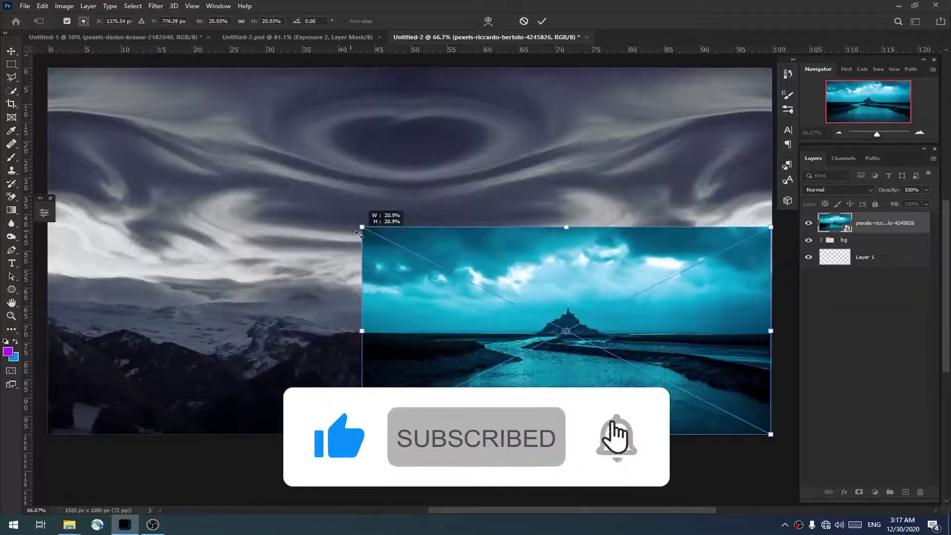
drag(699, 367, 523, 335)
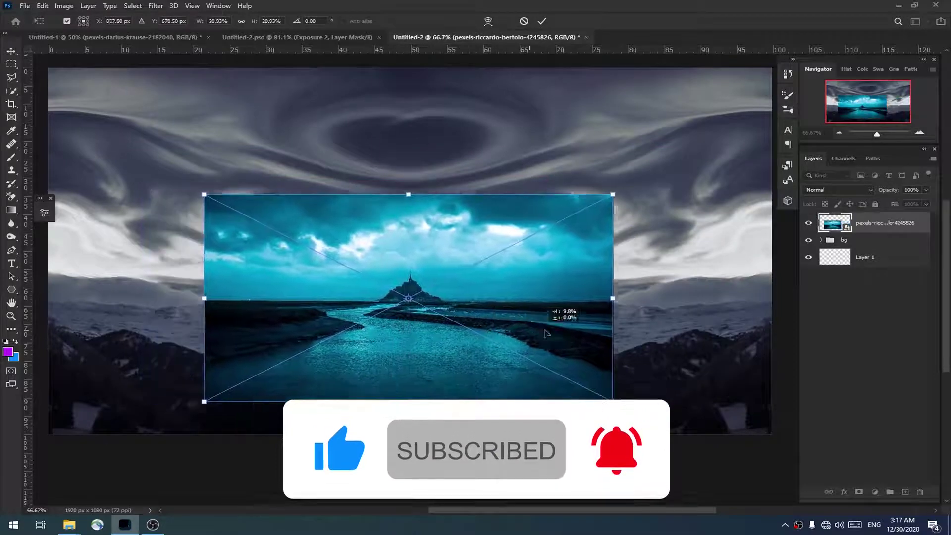
drag(523, 335, 670, 342)
key(Return)
Quick-select the river photo's sky and mask it out.
key(b)
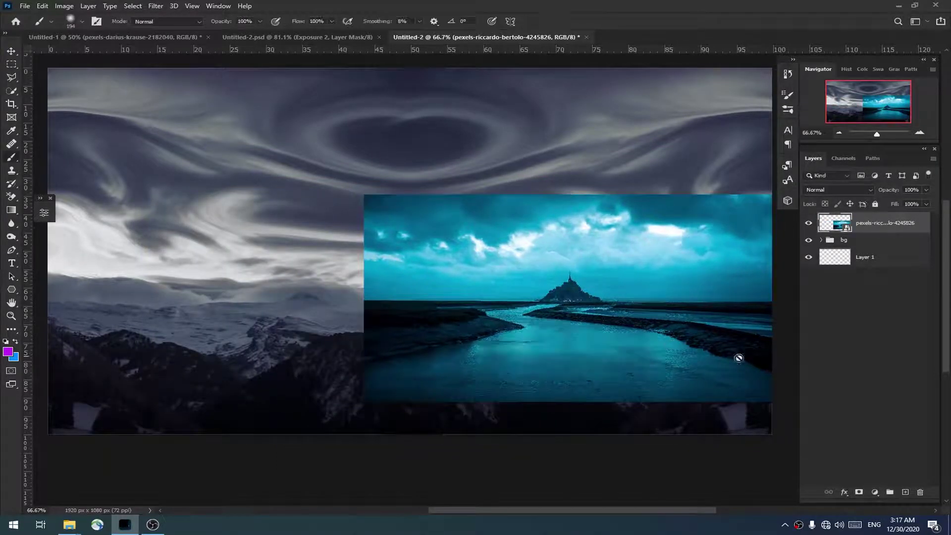
click(12, 90)
drag(387, 227, 733, 238)
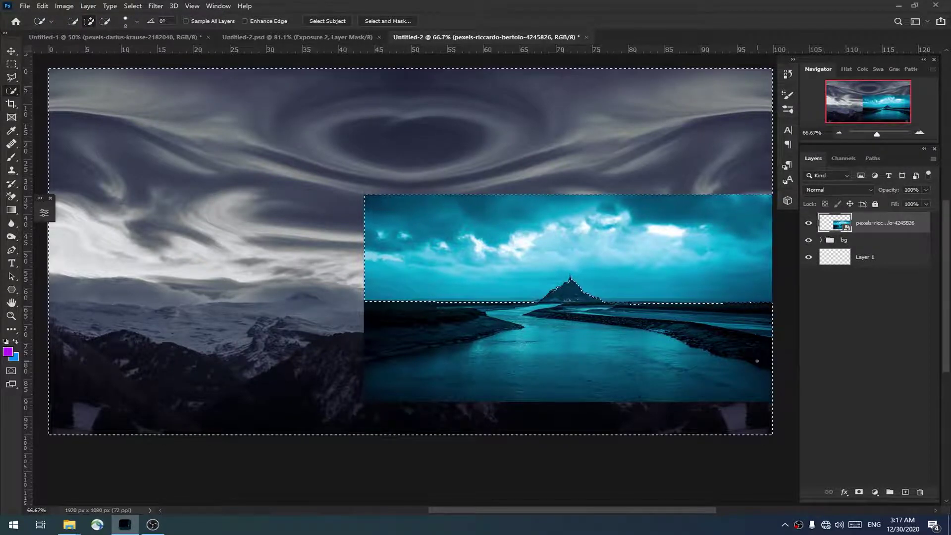
alt+click(859, 492)
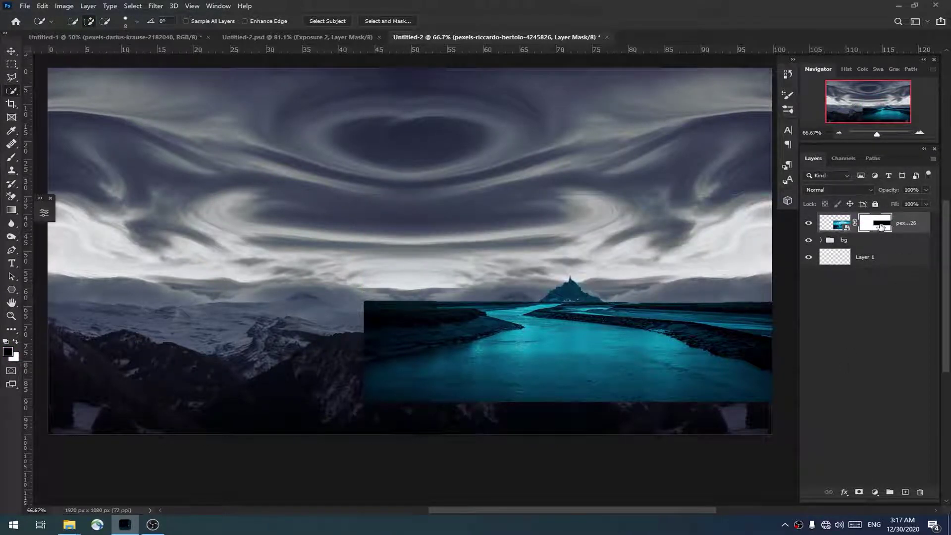
Move the river layer lower and brush-soften its left and upper-right mask edges.
key(b)
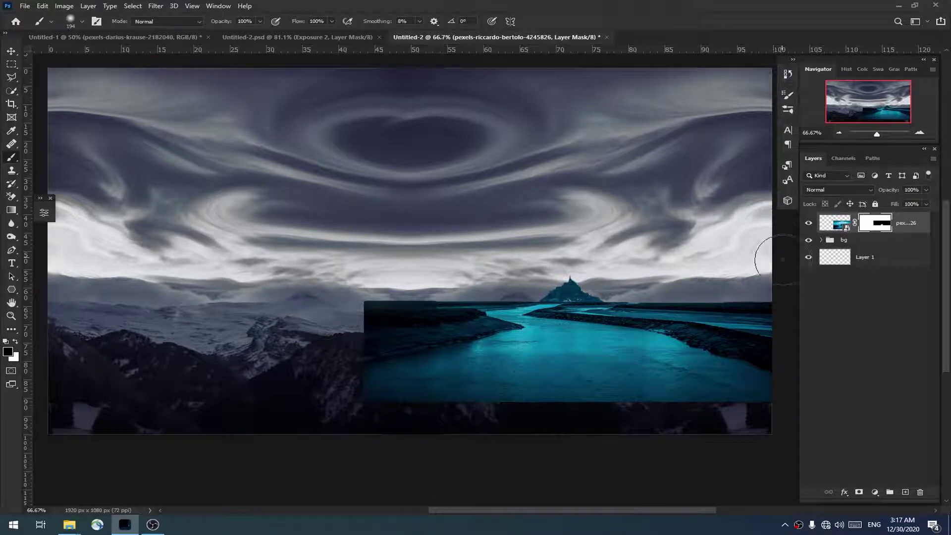
drag(887, 195, 835, 197)
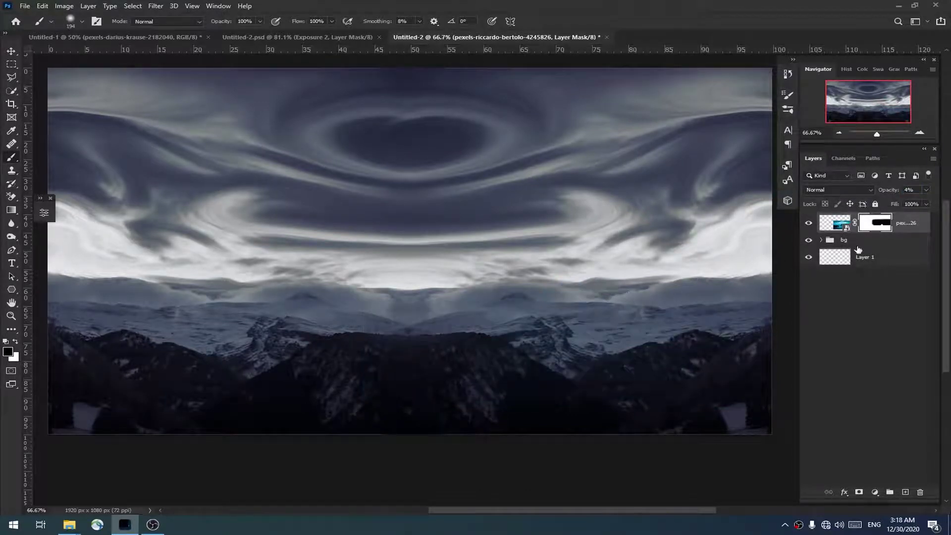
drag(889, 192, 941, 193)
drag(567, 335, 567, 346)
drag(412, 326, 335, 331)
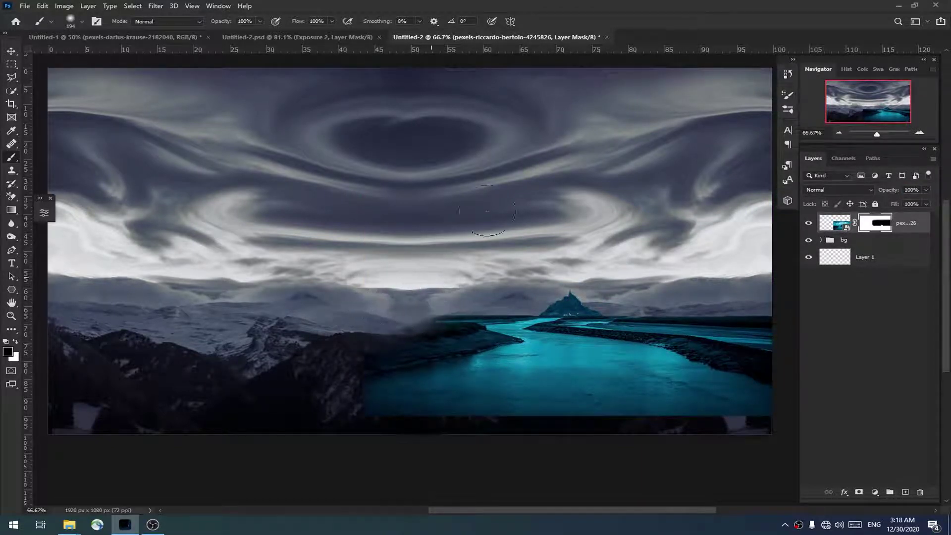
mouse_move(779, 319)
mouse_down()
mouse_move(633, 297)
mouse_move(785, 331)
mouse_up()
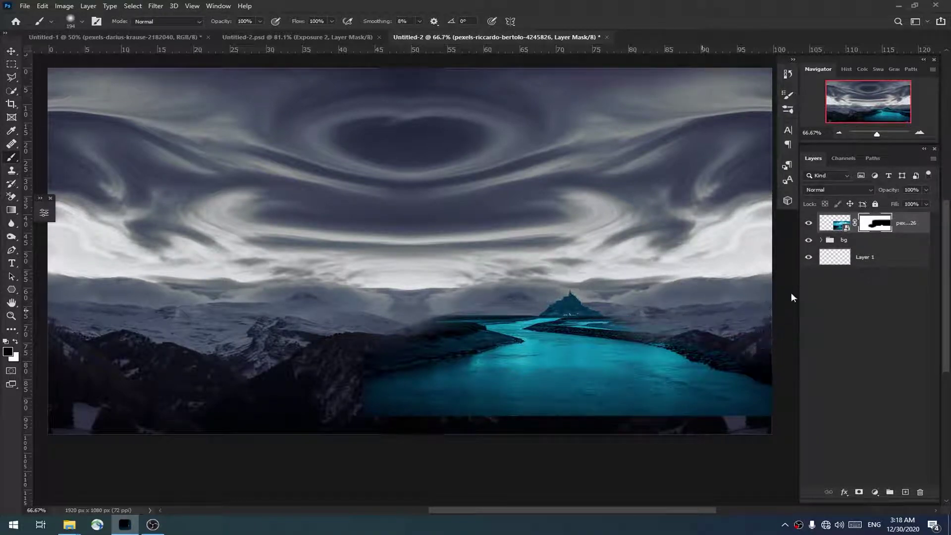
drag(716, 322, 682, 325)
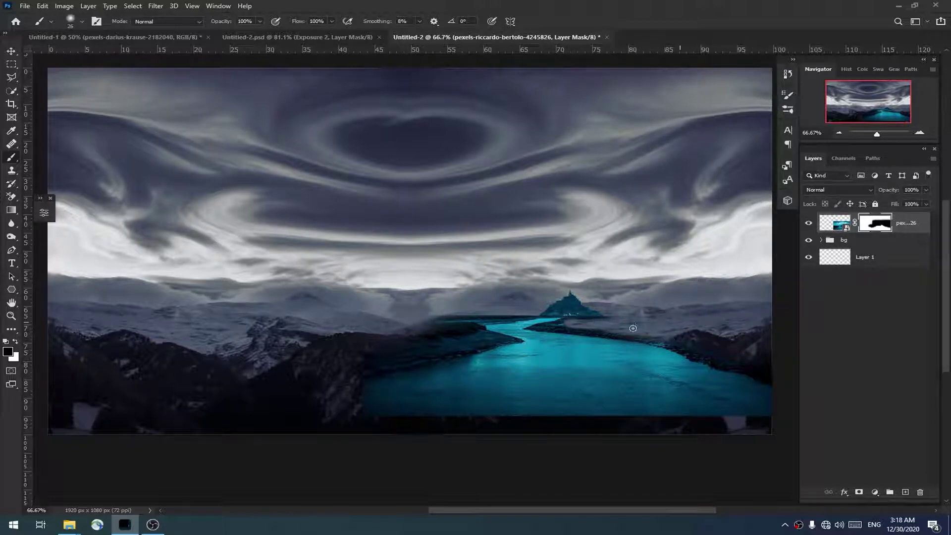
key(x)
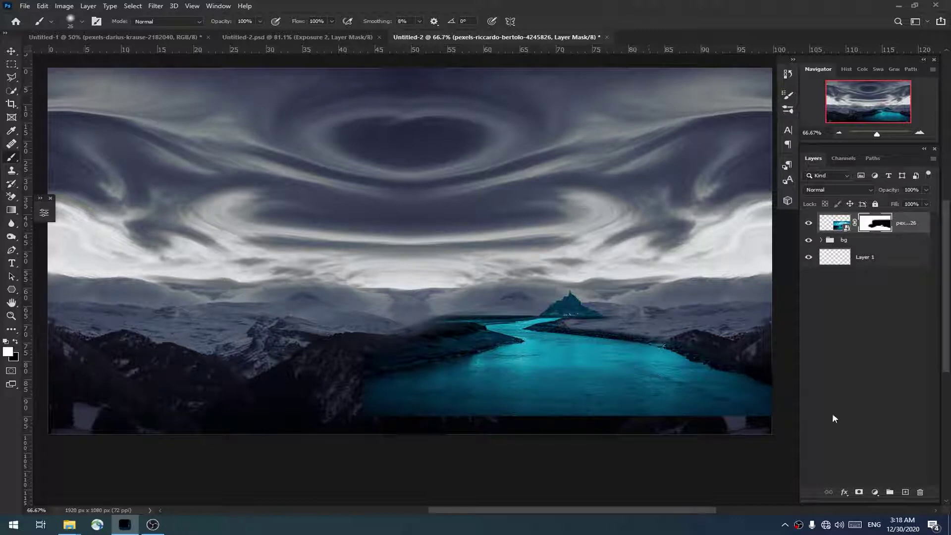
click(874, 492)
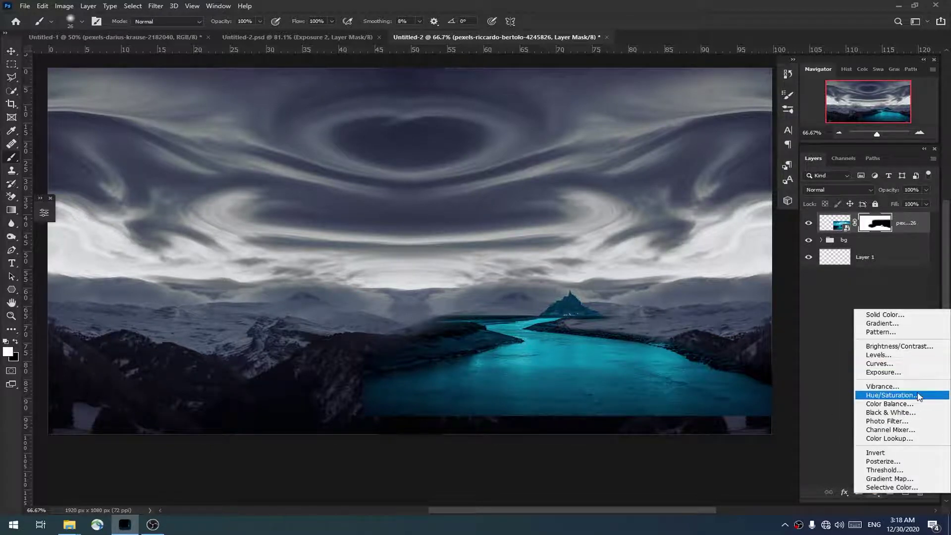
Add a Hue/Saturation adjustment that desaturates the river and tweaks its lightness.
click(916, 395)
drag(131, 300, 82, 301)
drag(132, 321, 132, 321)
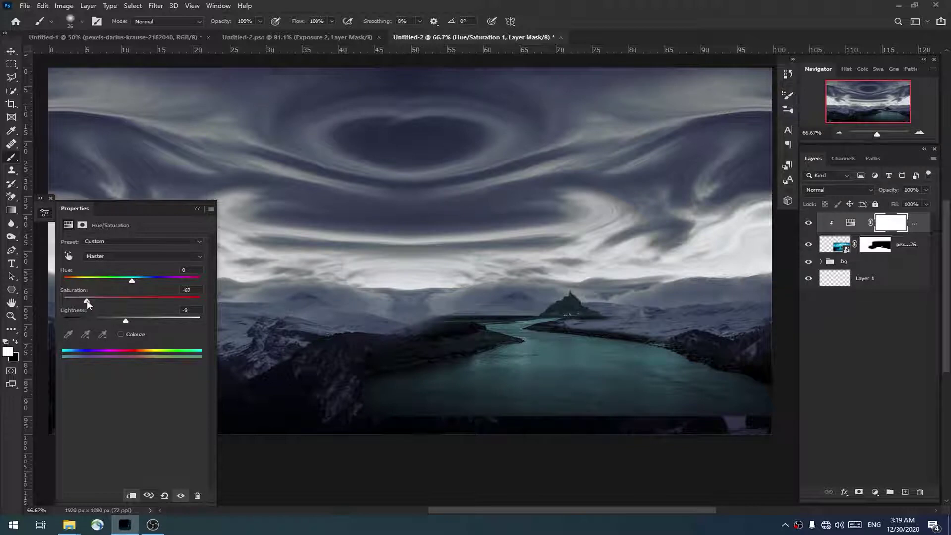
drag(128, 324, 137, 324)
Add a Color Balance adjustment shifting the river's highlights toward cyan and blue.
click(875, 492)
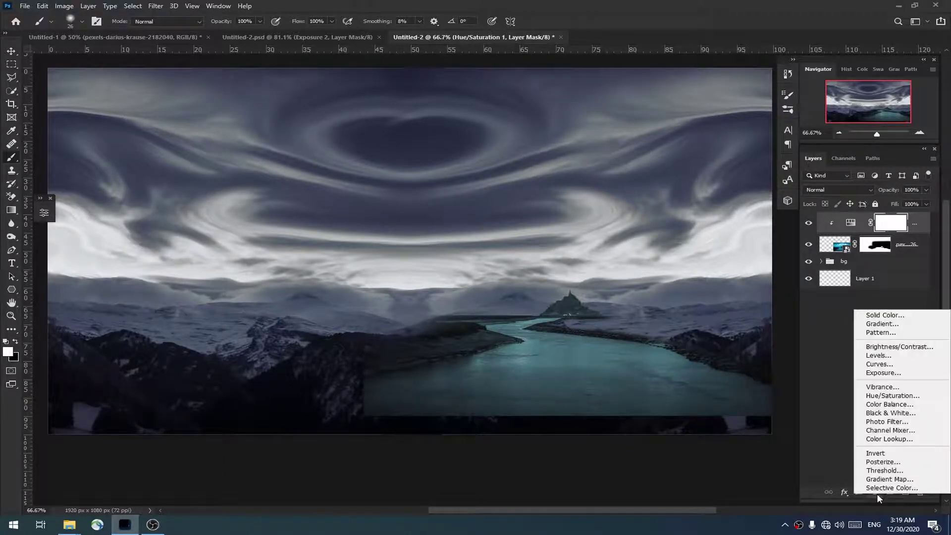
click(881, 391)
click(116, 242)
click(108, 263)
drag(120, 300, 122, 300)
drag(117, 265, 117, 300)
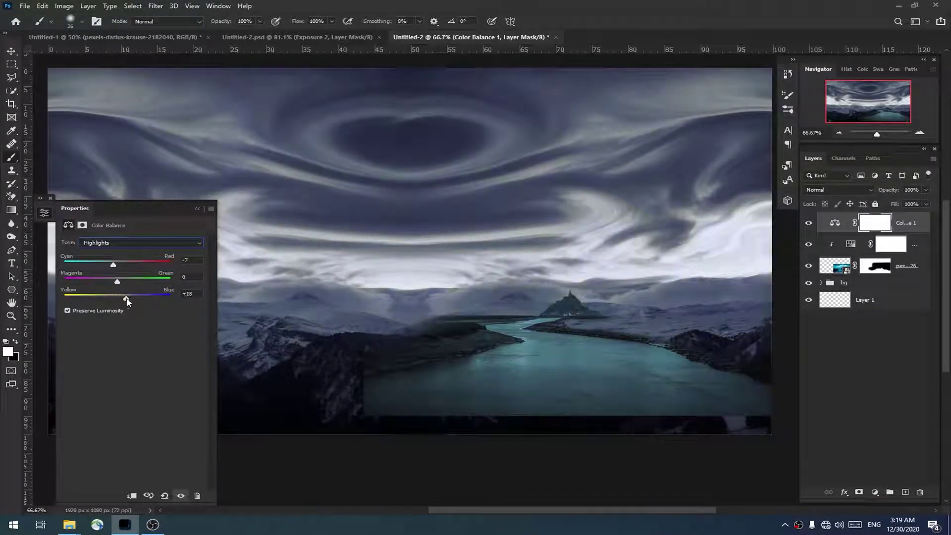
Clip the Color Balance to the river, pushing shadows toward blue and midtones toward yellow-red.
click(116, 243)
click(99, 250)
drag(117, 299, 119, 298)
click(131, 495)
drag(110, 264, 115, 263)
click(110, 242)
click(114, 257)
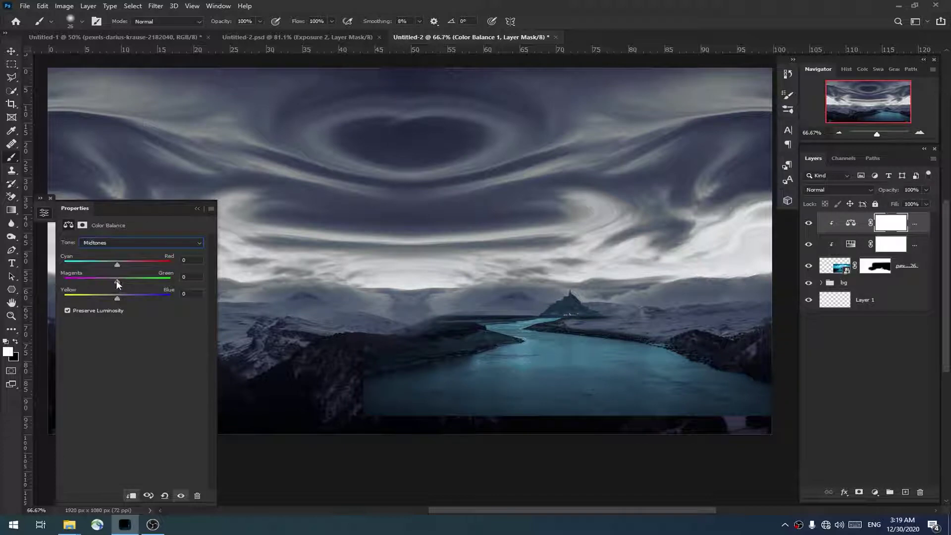
drag(117, 298, 110, 299)
drag(118, 264, 124, 263)
click(197, 208)
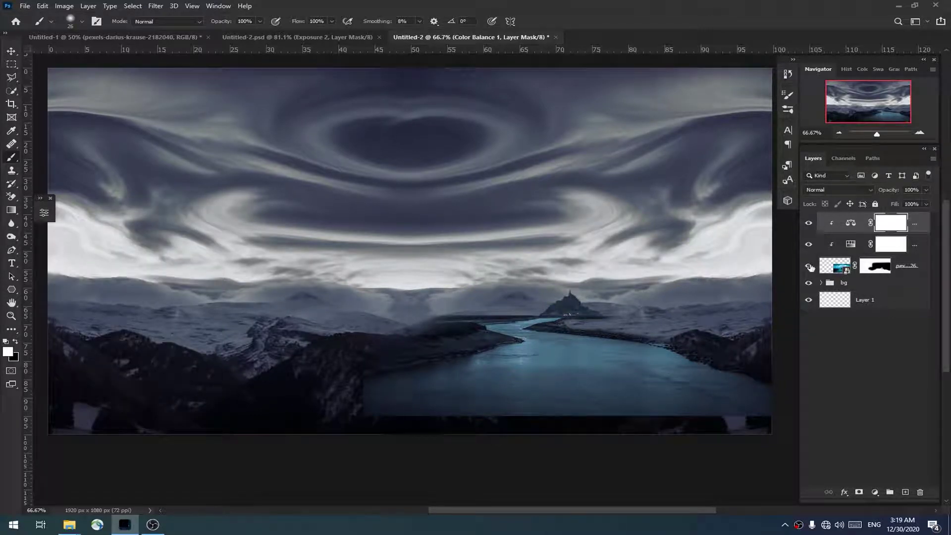
Add a Hue/Saturation inside the bg group with saturation -16 and slightly lower lightness.
click(822, 283)
click(848, 301)
click(875, 491)
click(886, 396)
drag(132, 298, 126, 299)
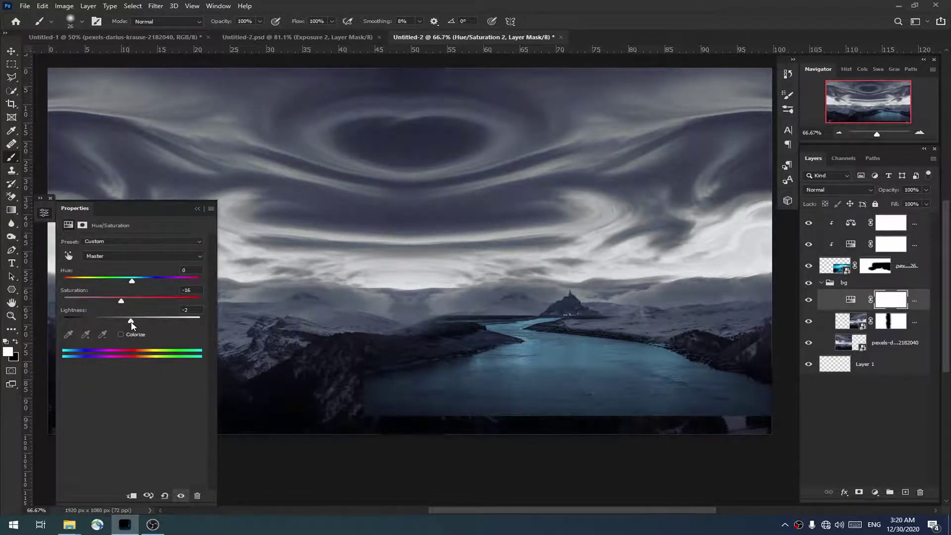
drag(131, 321, 133, 321)
click(197, 209)
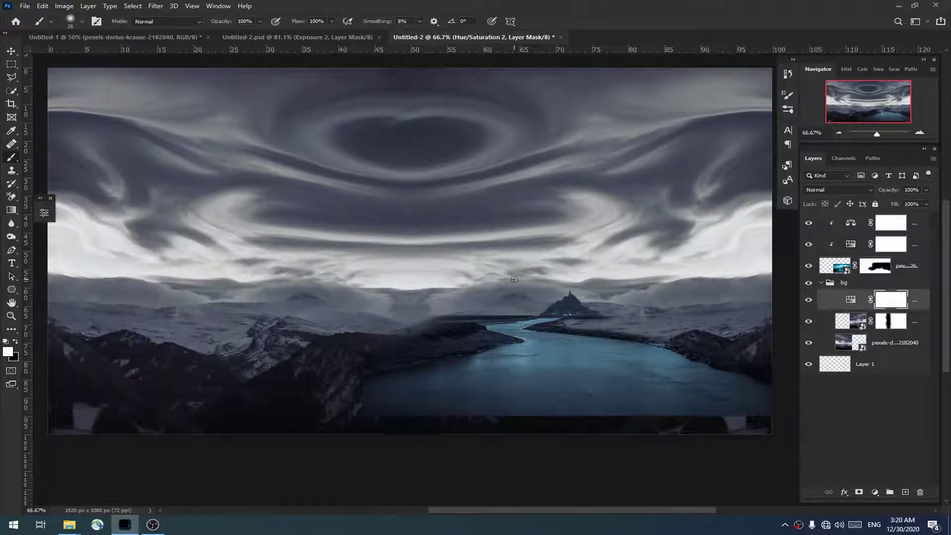
click(819, 285)
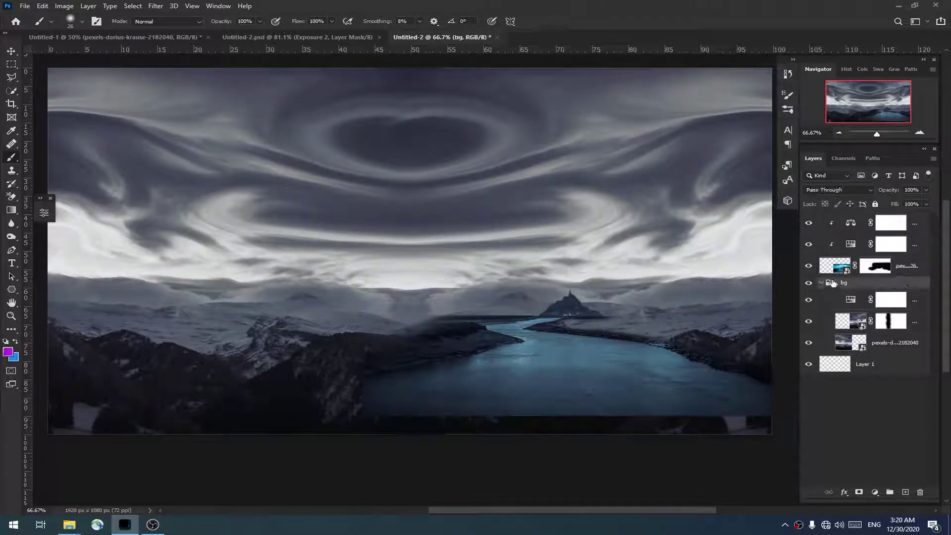
Group the river and its adjustments as castle and stretch it to about 106% height.
click(837, 268)
shift+click(925, 222)
key(ctrl+g)
click(821, 231)
double_click(851, 217)
text(castle)
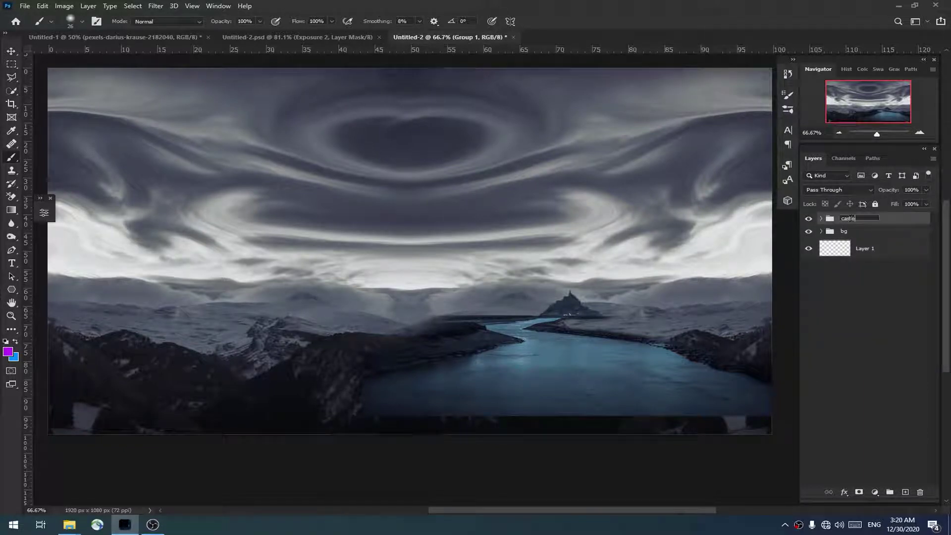
key(Return)
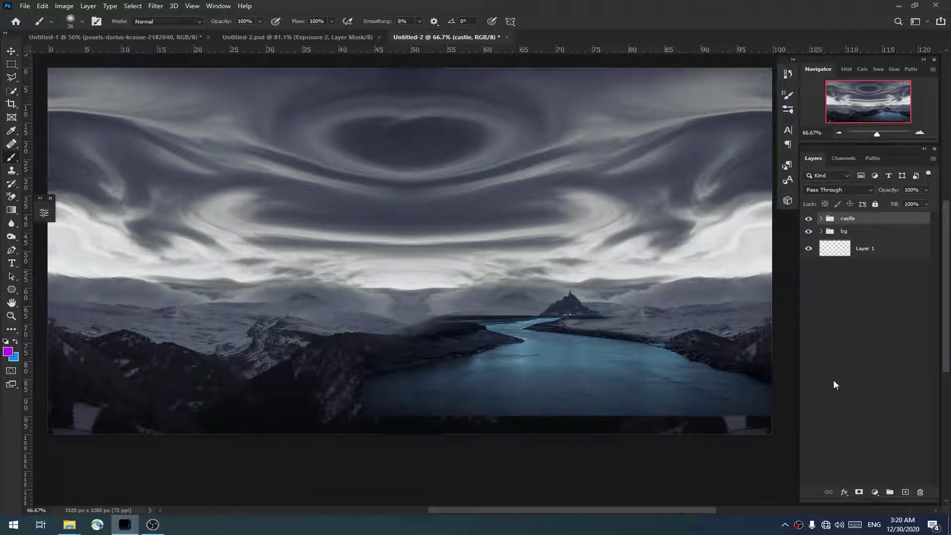
key(ctrl+t)
drag(569, 420, 568, 434)
key(Return)
Paint black on the castle photo's mask to hide the dark horizon strip.
key(b)
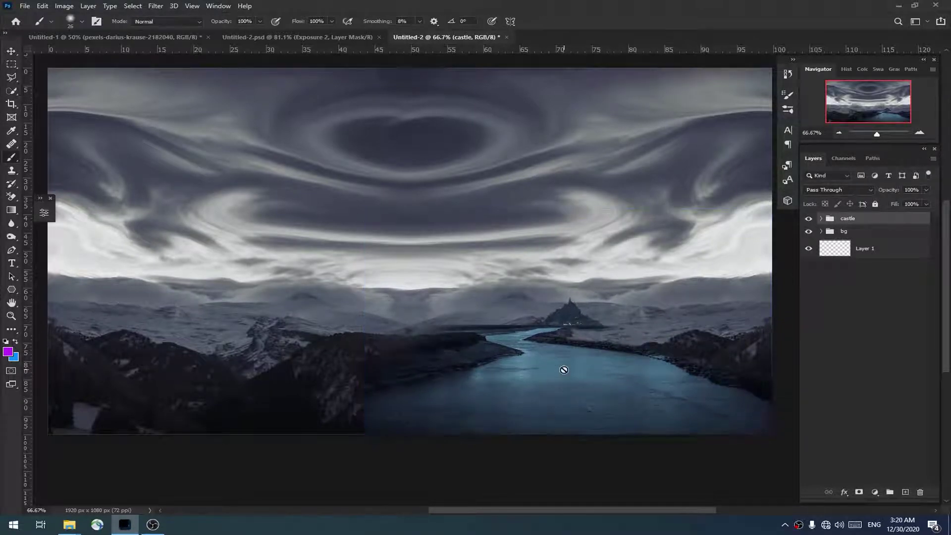
click(820, 219)
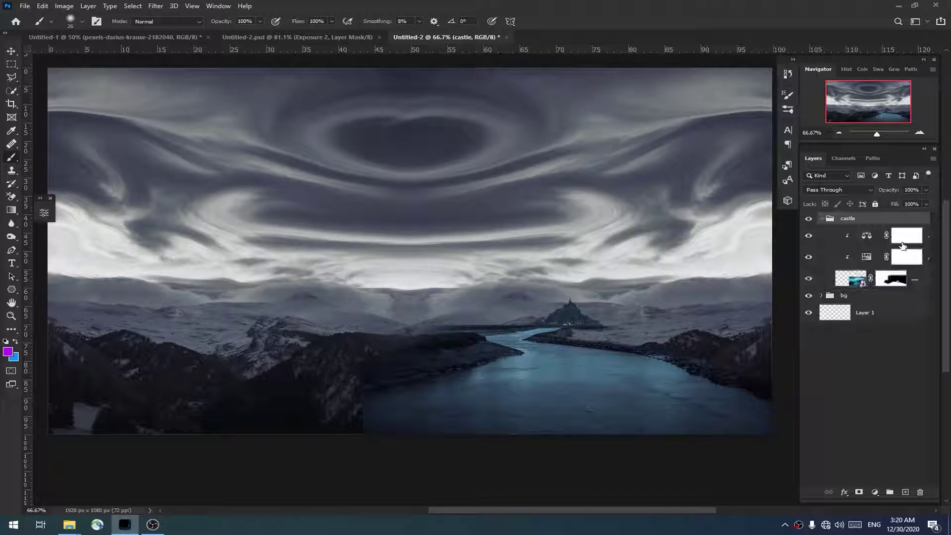
click(828, 280)
drag(755, 362, 716, 352)
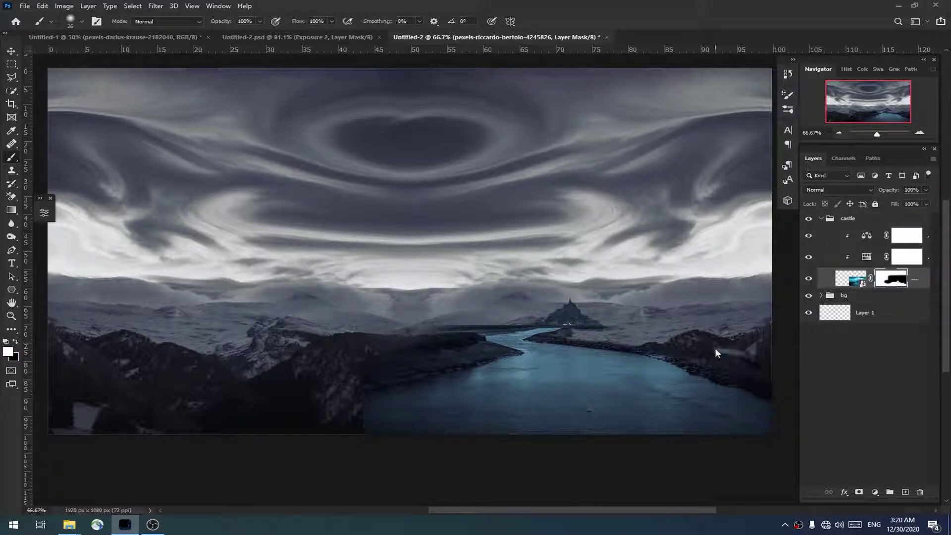
key(x)
drag(404, 340, 393, 337)
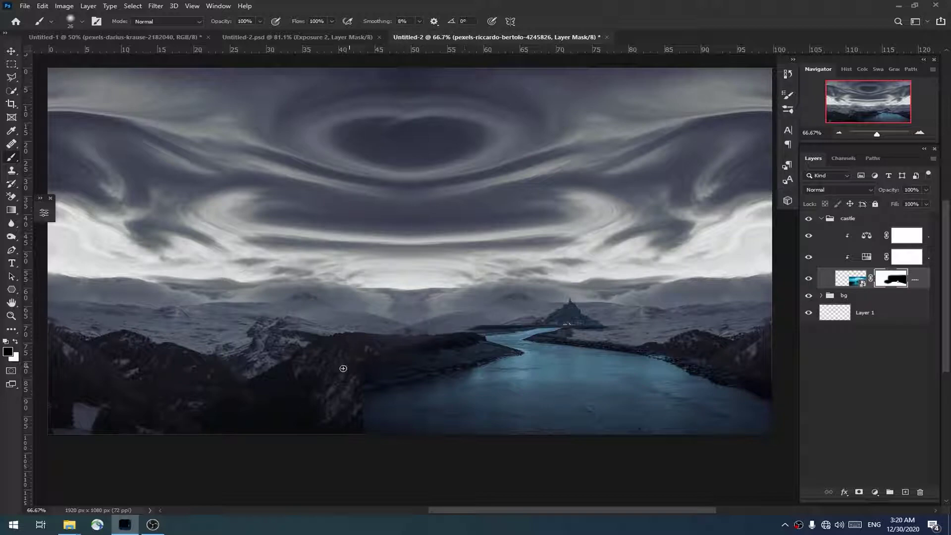
click(855, 222)
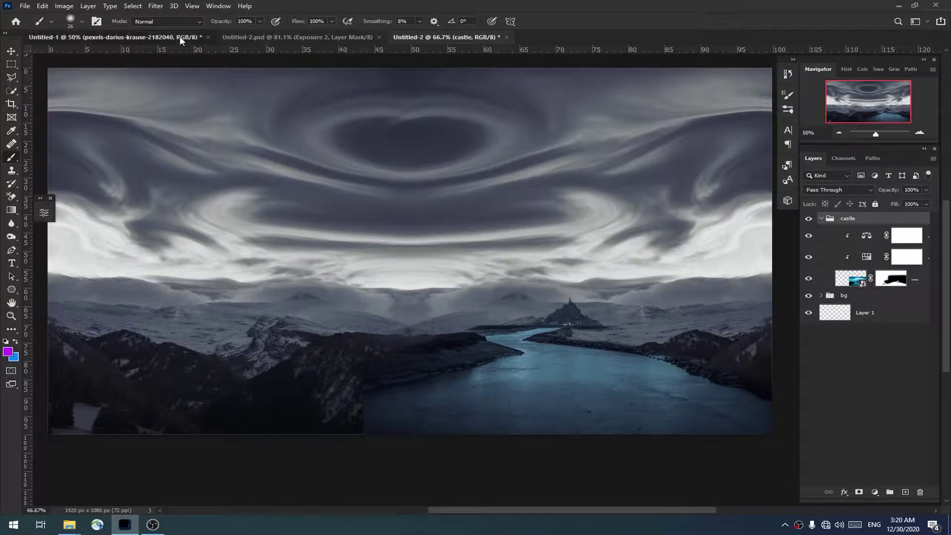
Copy the rock photo above the castle group and mask it to the quick-selected rock.
click(155, 36)
click(808, 245)
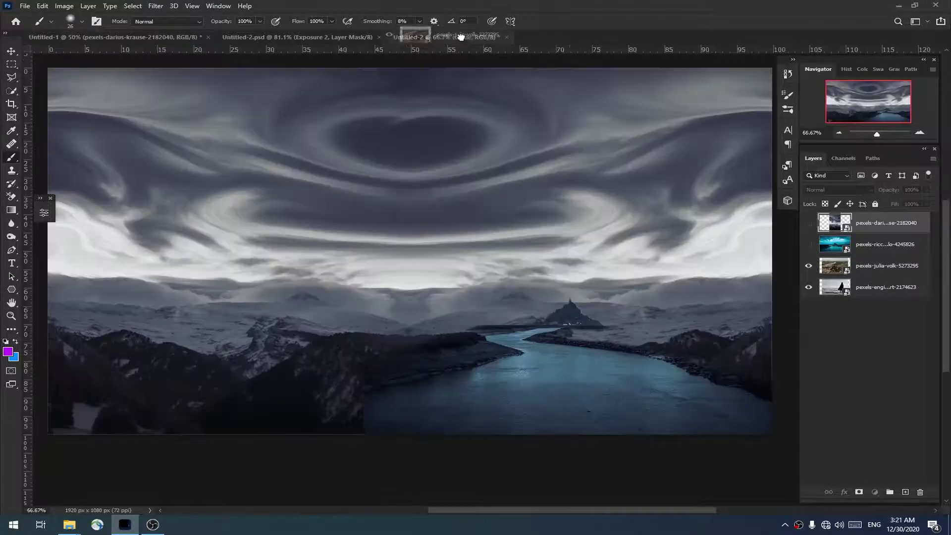
drag(882, 272, 421, 210)
key(w)
mouse_move(253, 251)
mouse_down()
mouse_move(498, 210)
mouse_move(500, 218)
mouse_move(367, 329)
mouse_move(203, 285)
mouse_move(249, 241)
mouse_up()
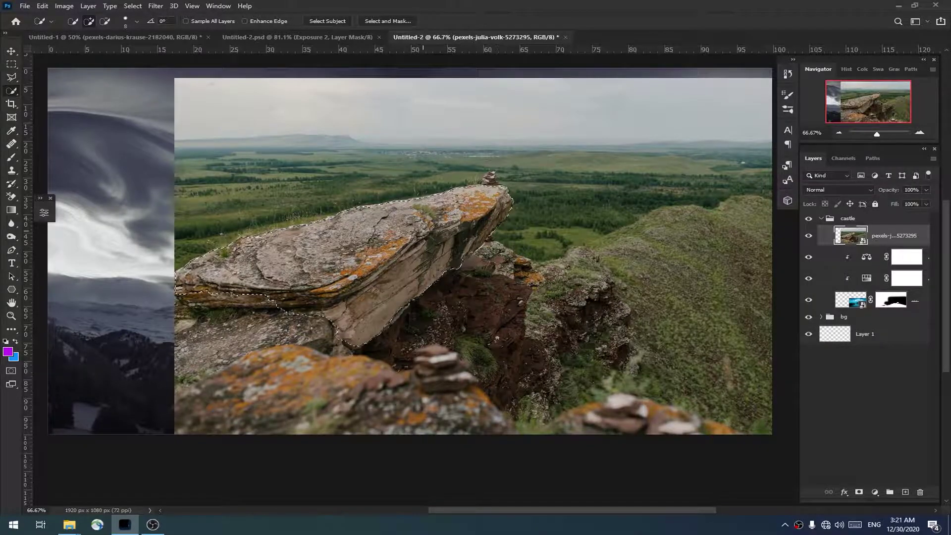
drag(850, 236, 856, 214)
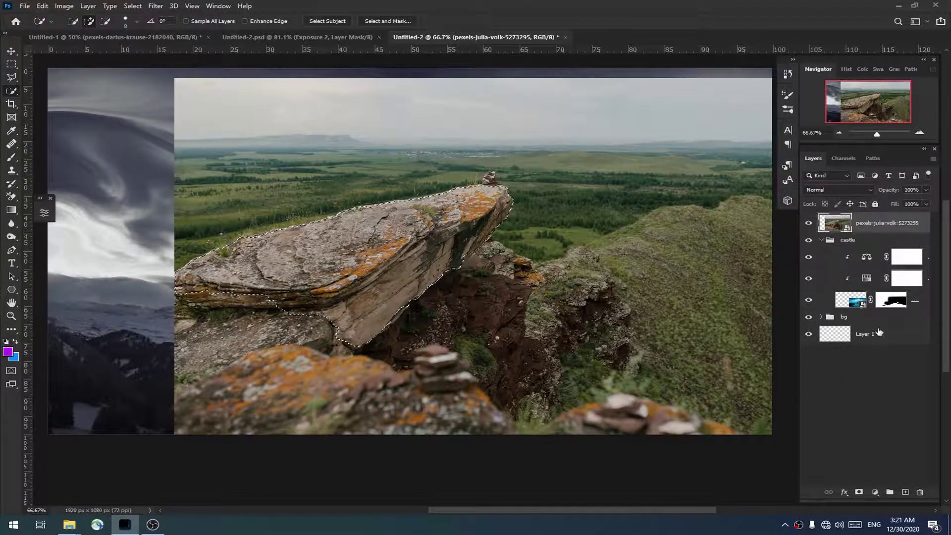
click(859, 493)
Scale and place the rock across the lower left, widened to the left edge.
key(ctrl+t)
mouse_move(480, 259)
mouse_down()
mouse_move(265, 391)
mouse_move(213, 381)
mouse_move(321, 405)
mouse_move(321, 417)
mouse_up()
drag(74, 404, 42, 407)
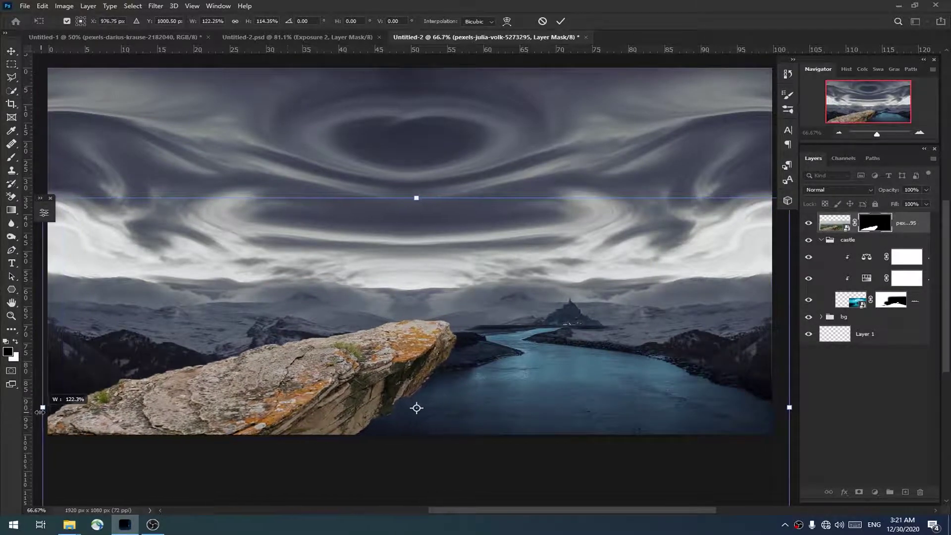
drag(266, 384, 273, 385)
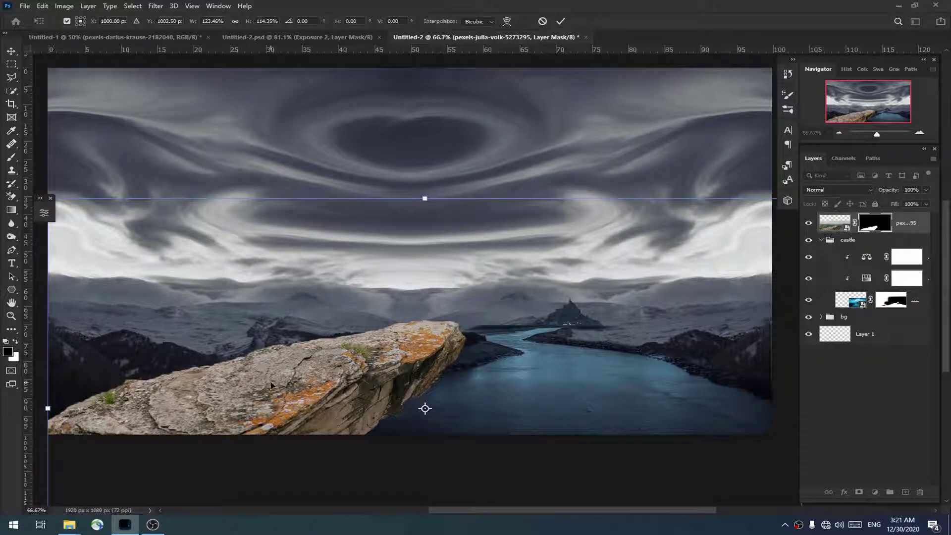
key(Return)
Add a clipped Hue/Saturation to the rock with saturation -56 and lightness -36.
click(875, 492)
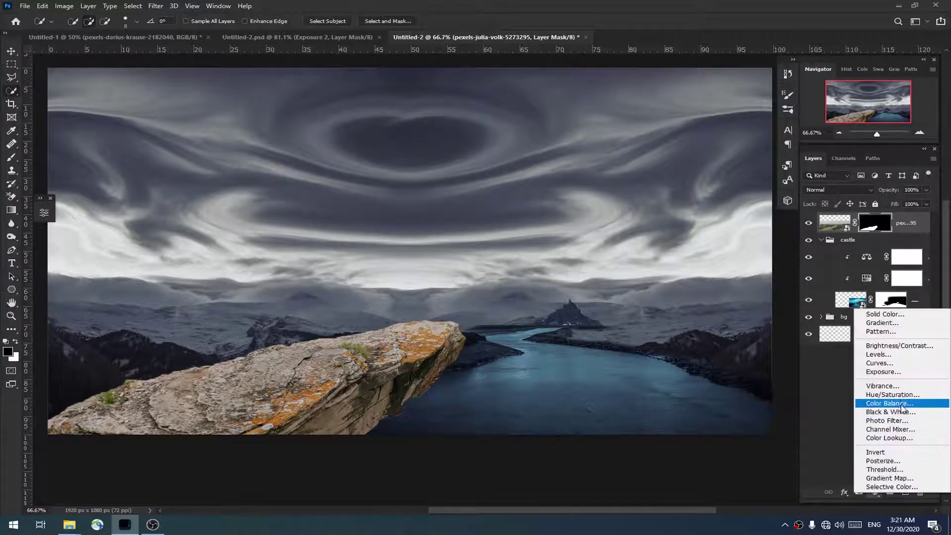
click(877, 398)
click(131, 495)
drag(127, 204, 115, 67)
drag(121, 160, 83, 160)
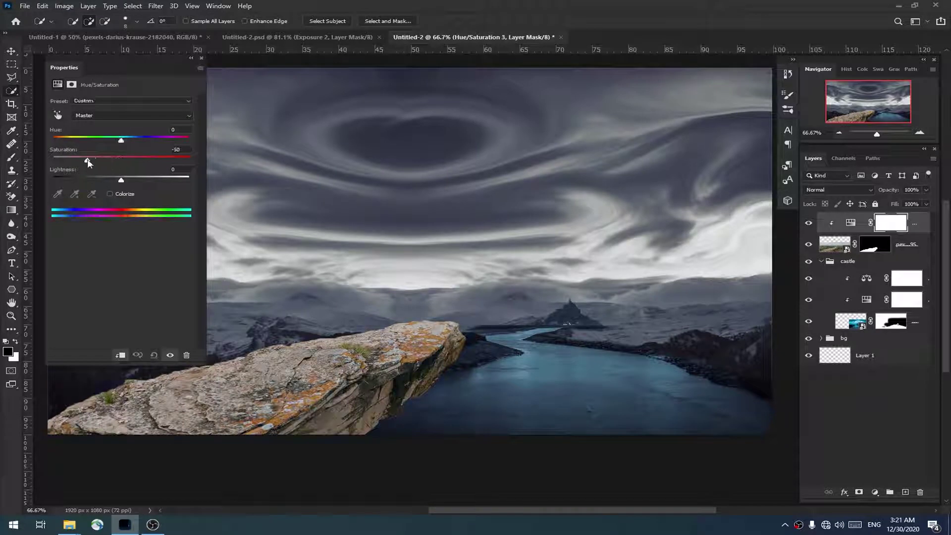
click(106, 179)
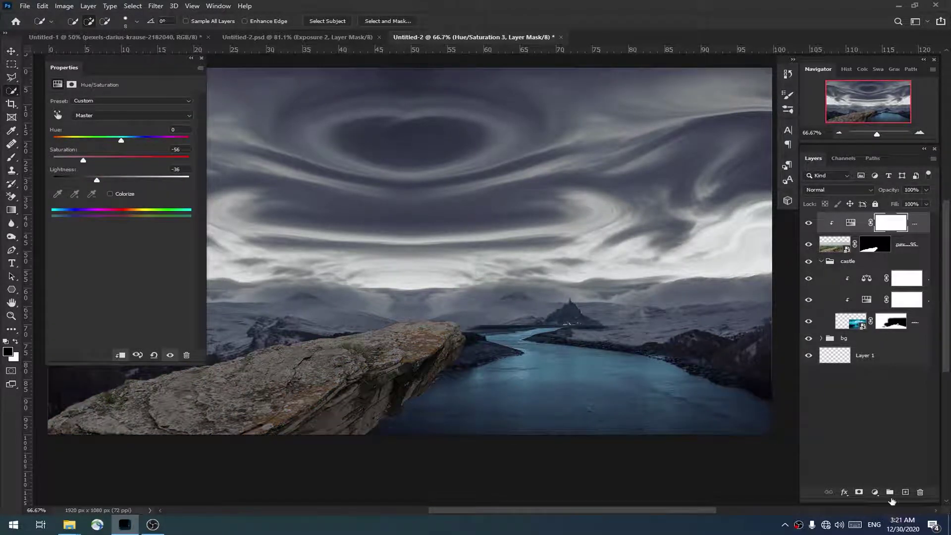
click(875, 492)
click(871, 363)
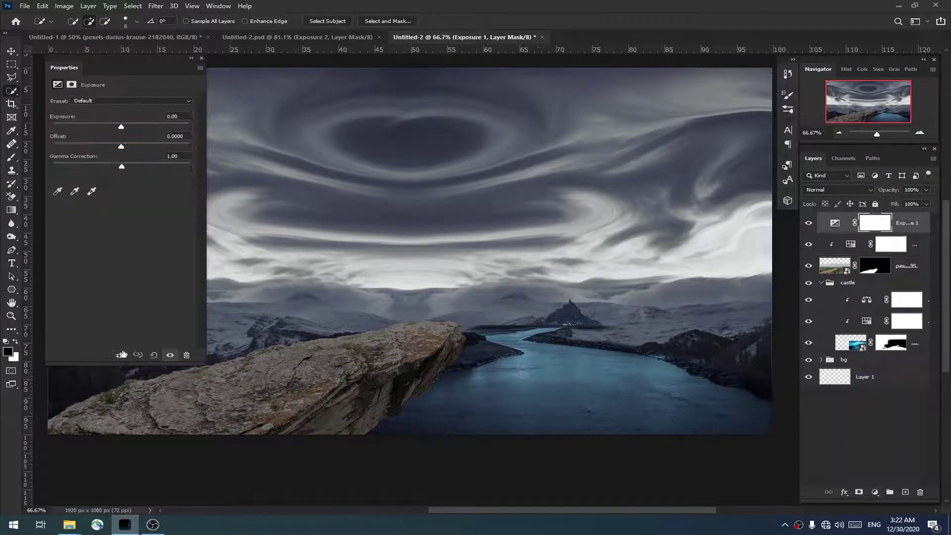
Set Exposure to -1.00 and gamma 0.78, invert its mask, and paint white along the cliff edge.
drag(121, 127, 111, 127)
drag(121, 167, 133, 168)
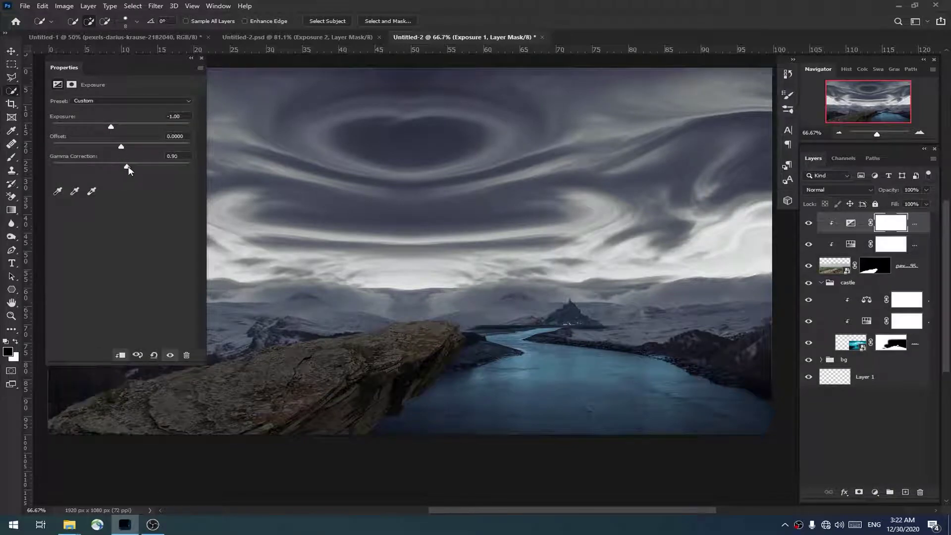
click(890, 229)
key(b)
key(ctrl+i)
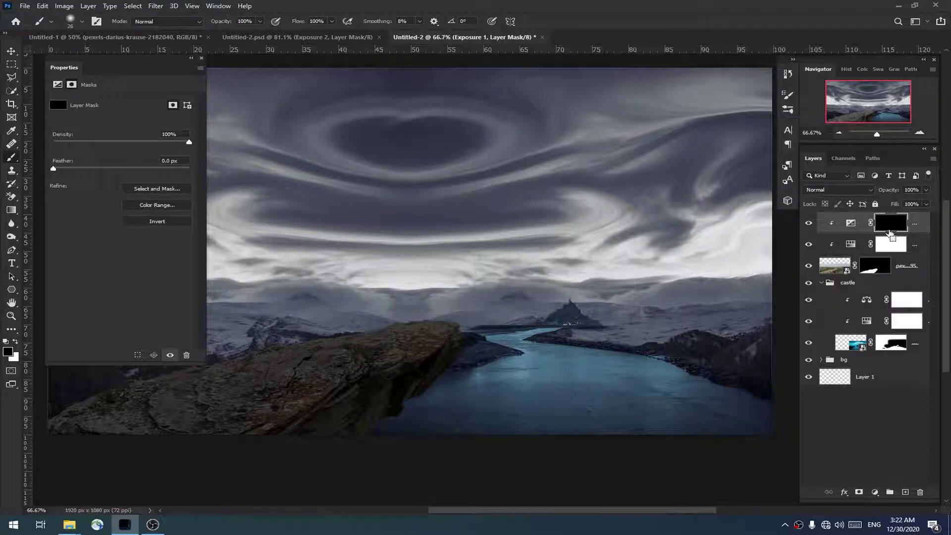
key(x)
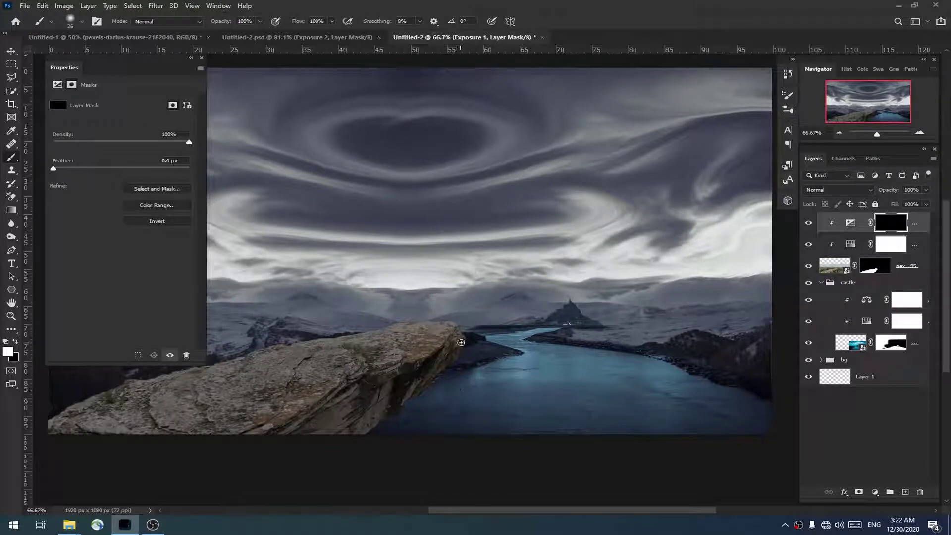
mouse_move(459, 339)
mouse_down()
mouse_move(378, 377)
mouse_move(292, 450)
mouse_move(291, 433)
mouse_move(361, 416)
mouse_up()
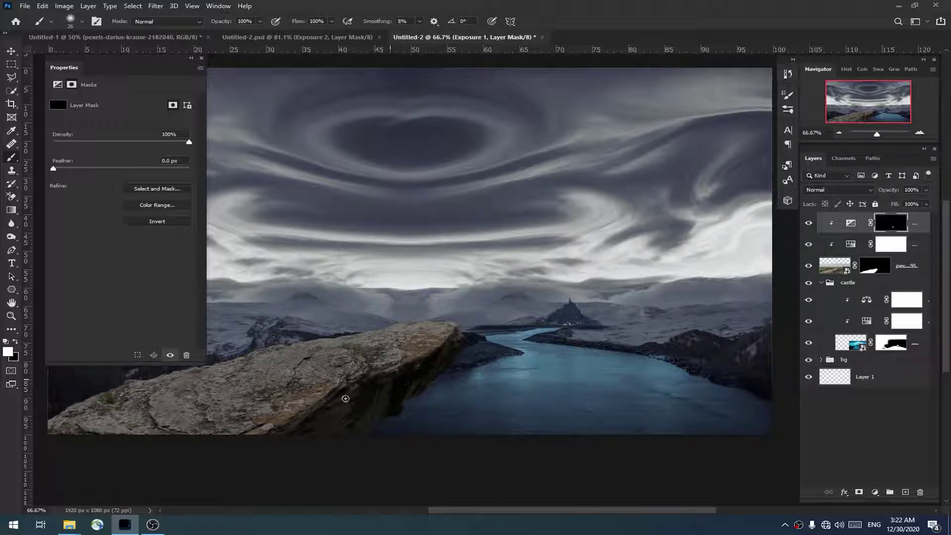
Return the Exposure layer's gamma to 1.00 to lighten the darkened edge.
click(850, 223)
drag(129, 169, 123, 169)
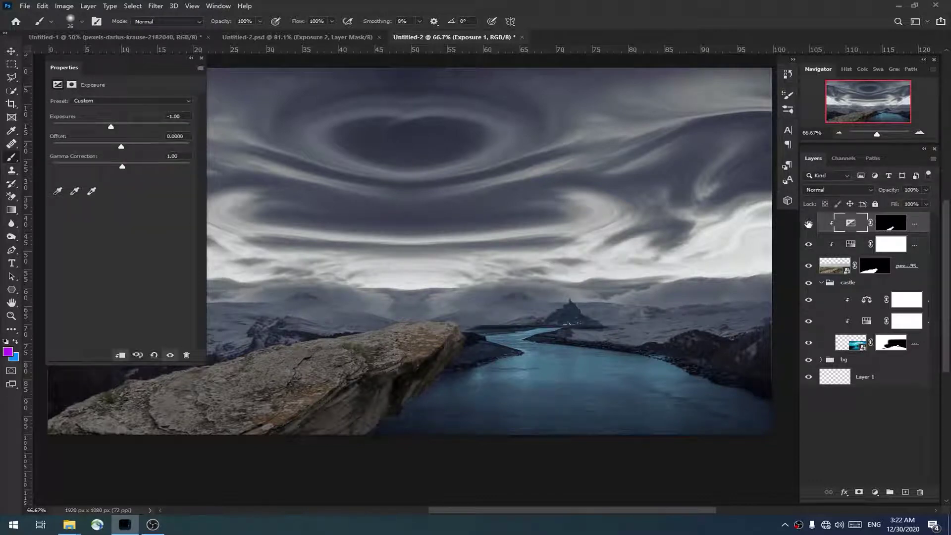
click(192, 59)
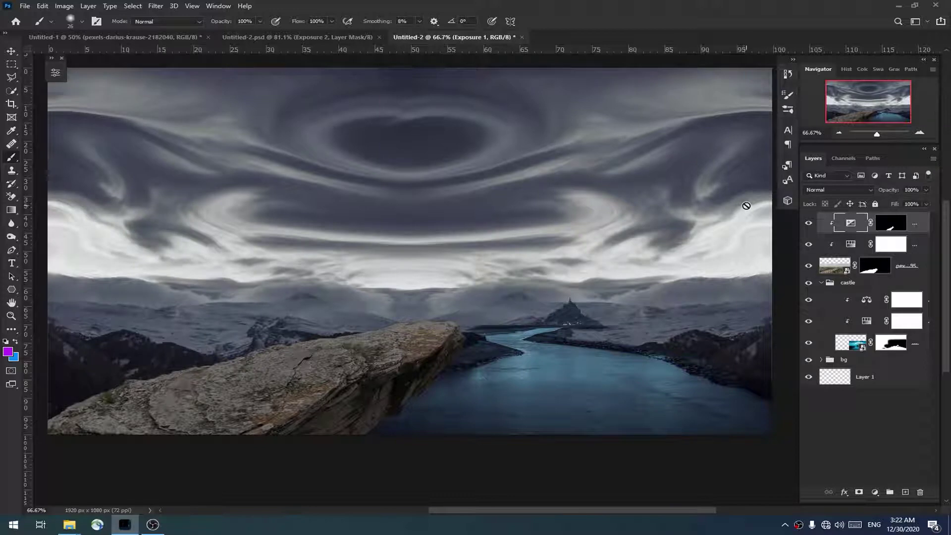
click(875, 492)
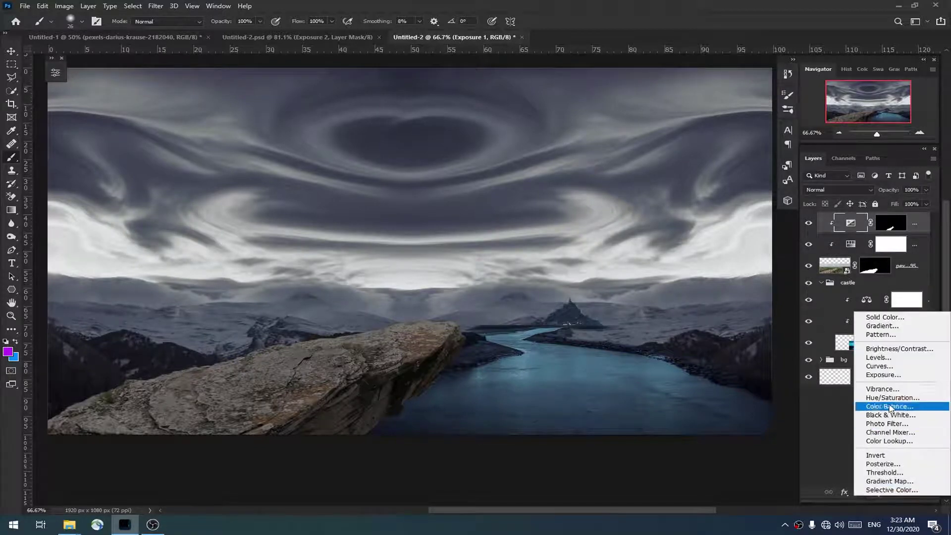
Add a Color Balance to the rock: shadows toward blue and cyan, highlights toward yellow and cyan.
click(891, 407)
click(126, 105)
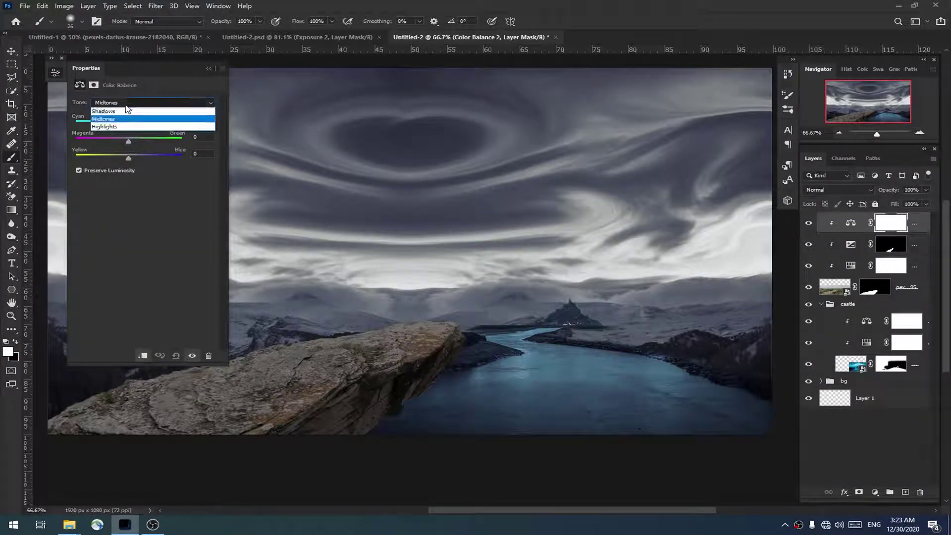
drag(132, 156, 138, 156)
drag(128, 122, 122, 125)
click(127, 102)
click(127, 126)
drag(128, 158, 115, 159)
drag(128, 123, 121, 125)
Shift the rock's midtones toward cyan and blue, and set the Color Balance opacity to 71%.
click(127, 102)
click(140, 118)
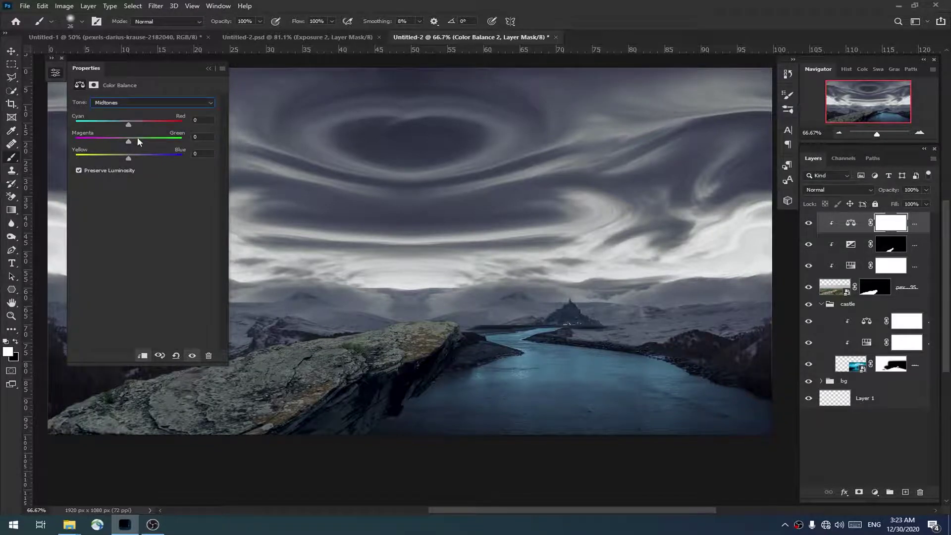
drag(128, 124, 120, 124)
drag(131, 159, 139, 158)
click(208, 69)
mouse_move(891, 191)
mouse_down()
mouse_move(867, 191)
mouse_move(879, 190)
mouse_up()
click(809, 224)
click(808, 223)
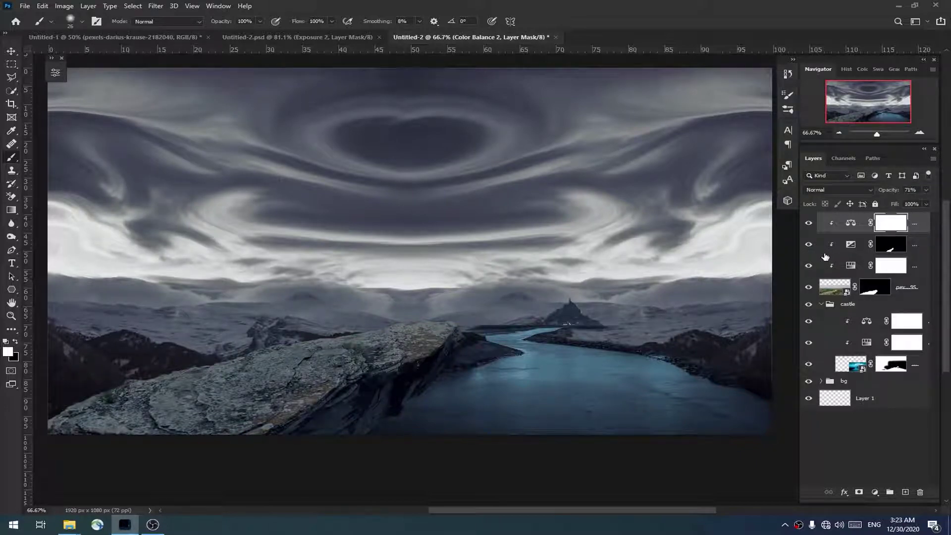
Group all the rock's layers and name the group 'rock'.
shift+click(928, 290)
key(ctrl+g)
double_click(848, 218)
text(rock)
key(Return)
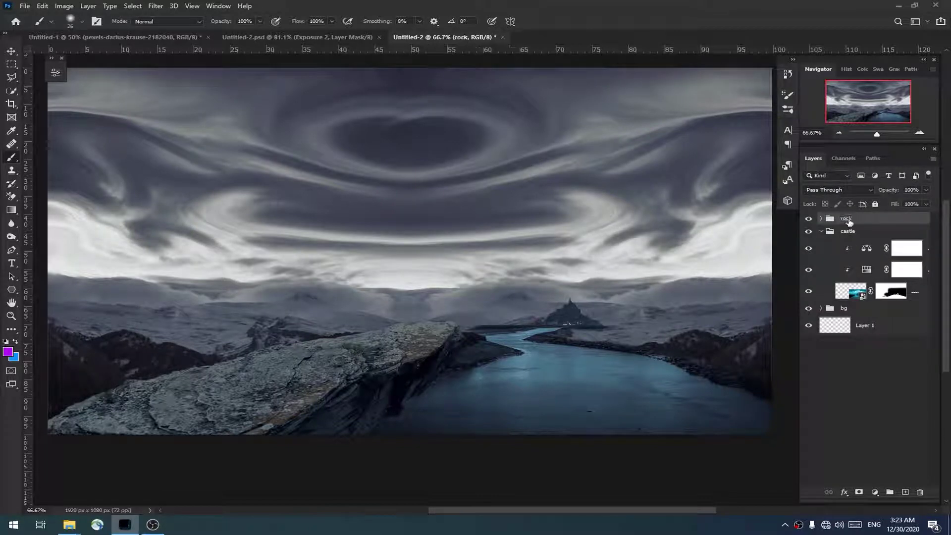
Copy the cloaked figure photo from Untitled-1 into the main composition.
click(821, 231)
key(ctrl+Tab)
click(808, 266)
drag(874, 288, 522, 252)
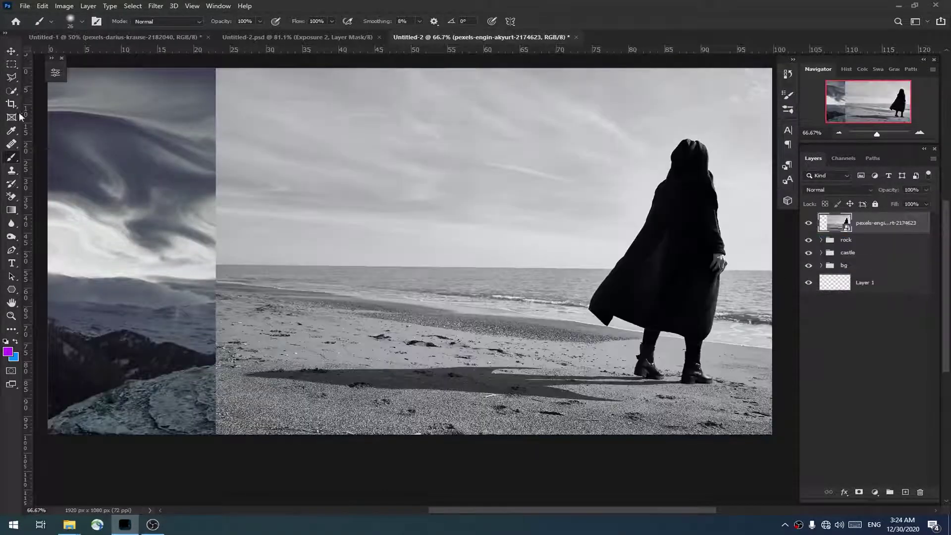
Auto-select the cloaked figure and mask out the beach background.
click(12, 90)
click(328, 21)
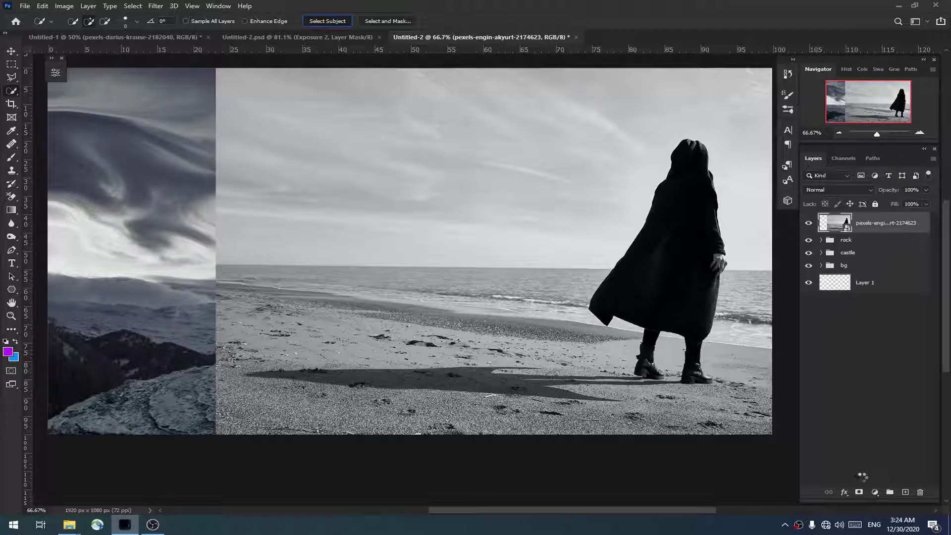
click(859, 492)
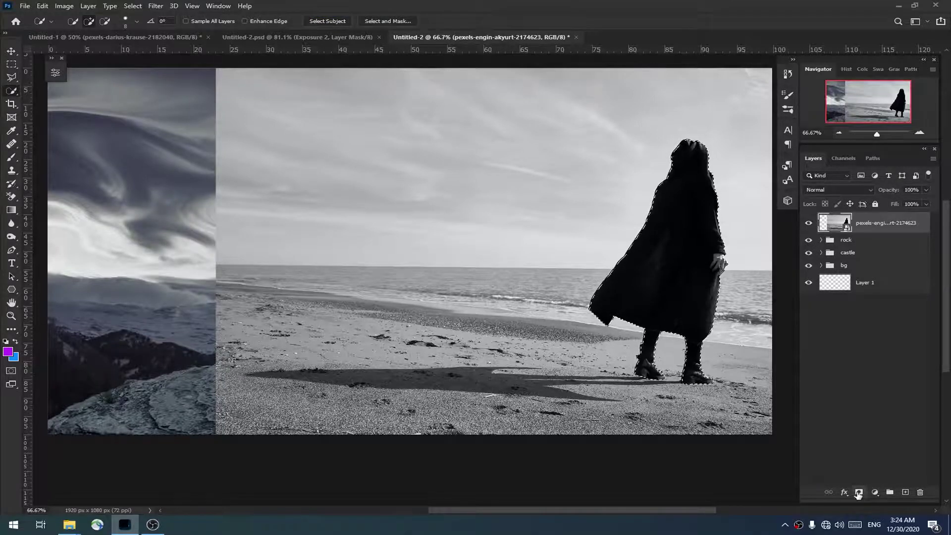
Scale the figure to about 82% and place it standing on the left rock ledge.
key(ctrl+t)
drag(520, 253, 164, 257)
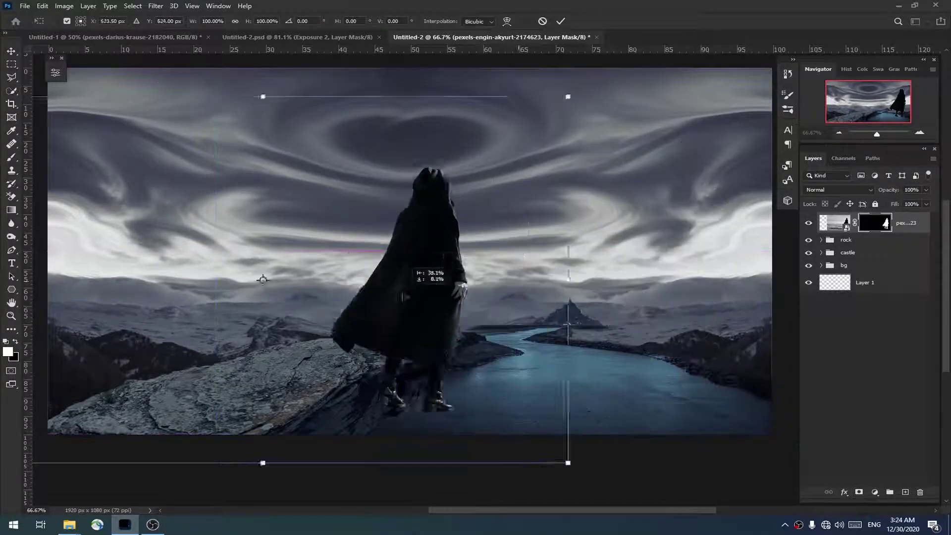
drag(473, 88, 419, 121)
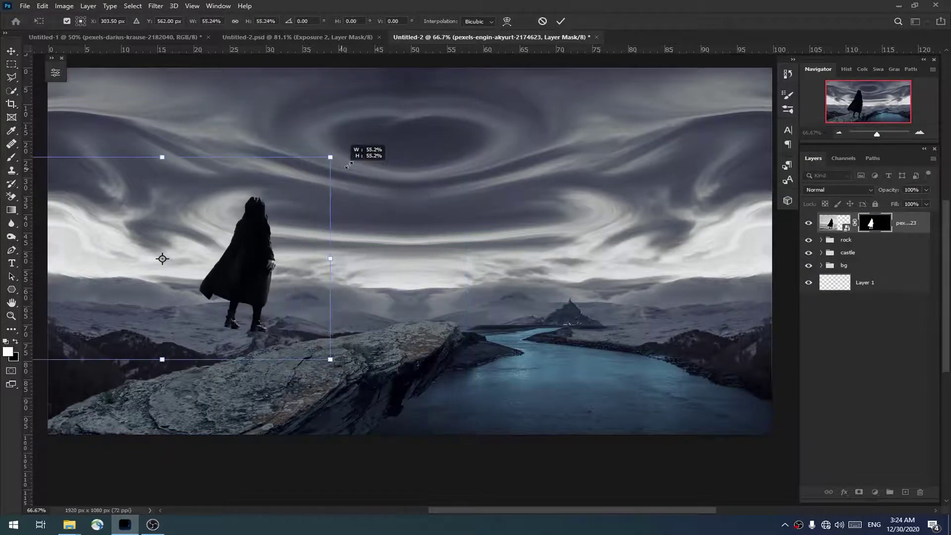
drag(312, 275, 322, 285)
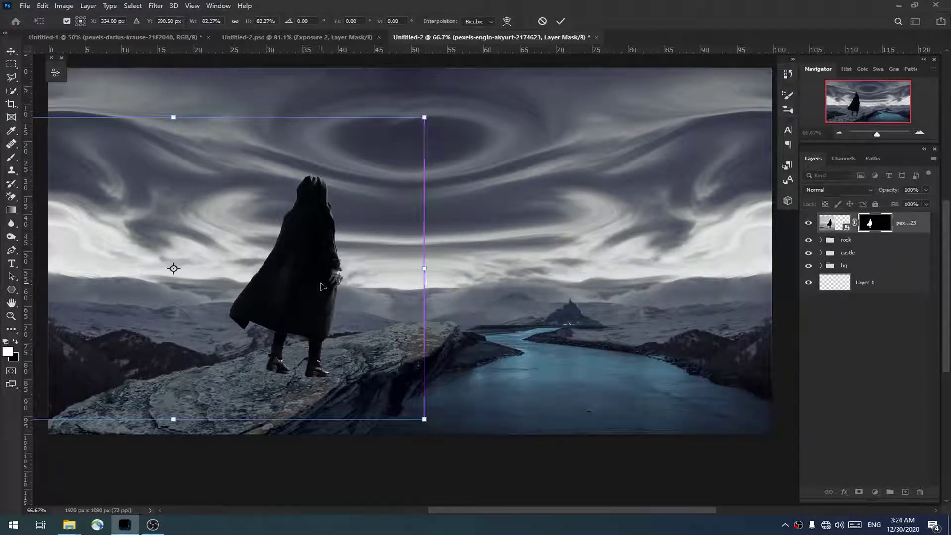
key(Return)
click(875, 493)
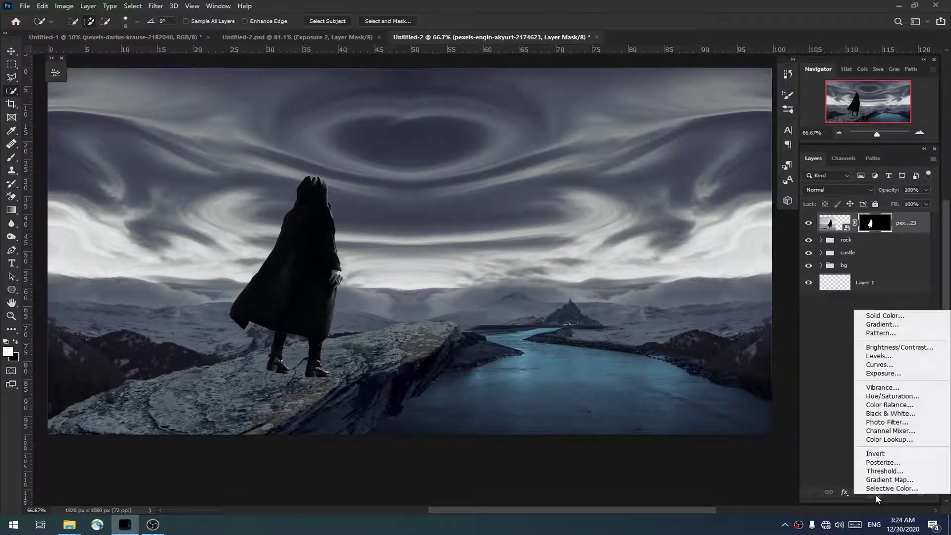
Add a clipped Levels to the figure for more contrast, with output black level 13.
click(878, 356)
drag(91, 205, 102, 205)
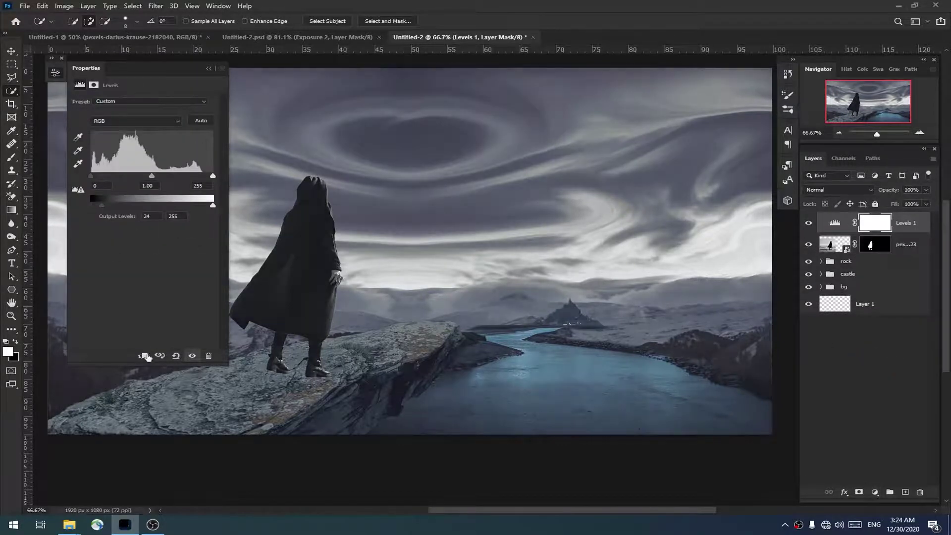
click(143, 355)
drag(201, 176, 127, 176)
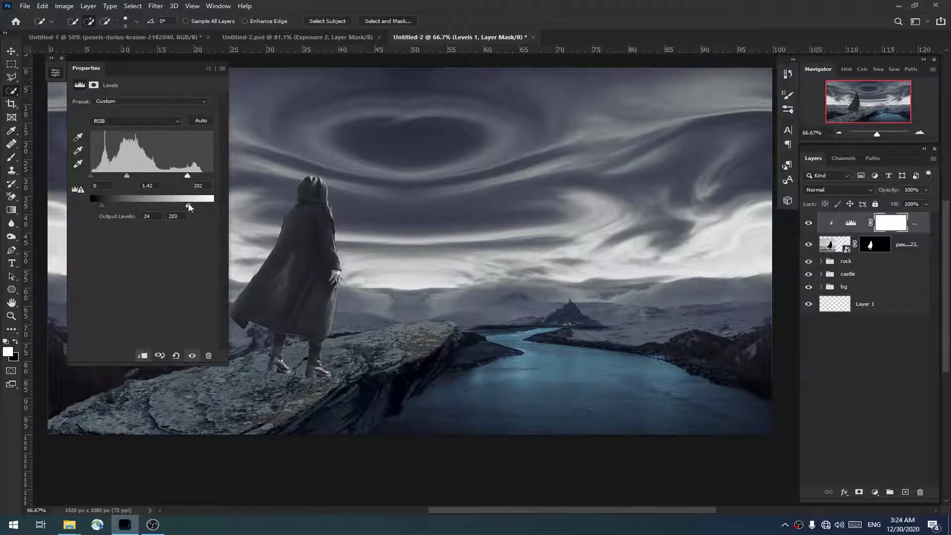
drag(187, 177, 130, 176)
drag(101, 205, 97, 204)
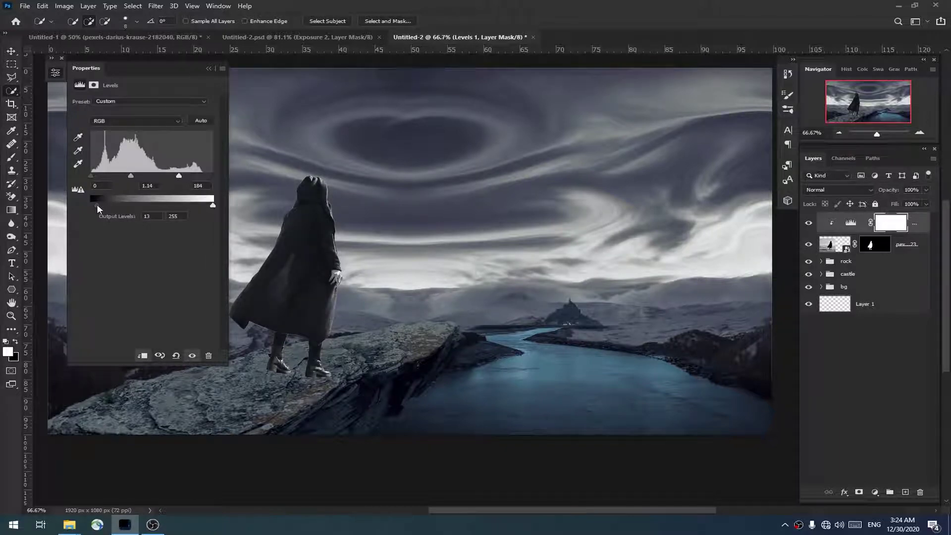
Add a clipped Hue/Saturation that desaturates the figure to -37, with a slight lightness tweak.
click(876, 492)
click(892, 396)
drag(143, 162, 127, 157)
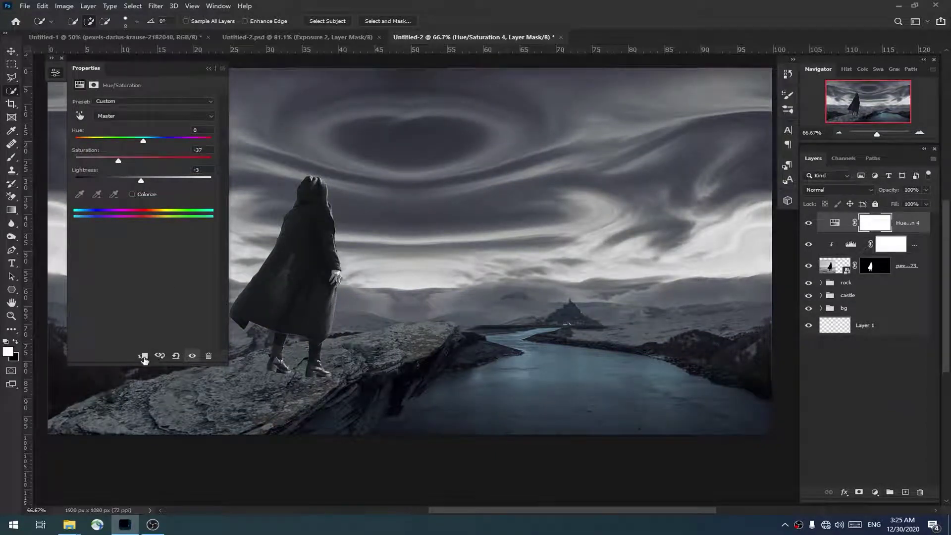
click(143, 356)
drag(143, 182, 144, 182)
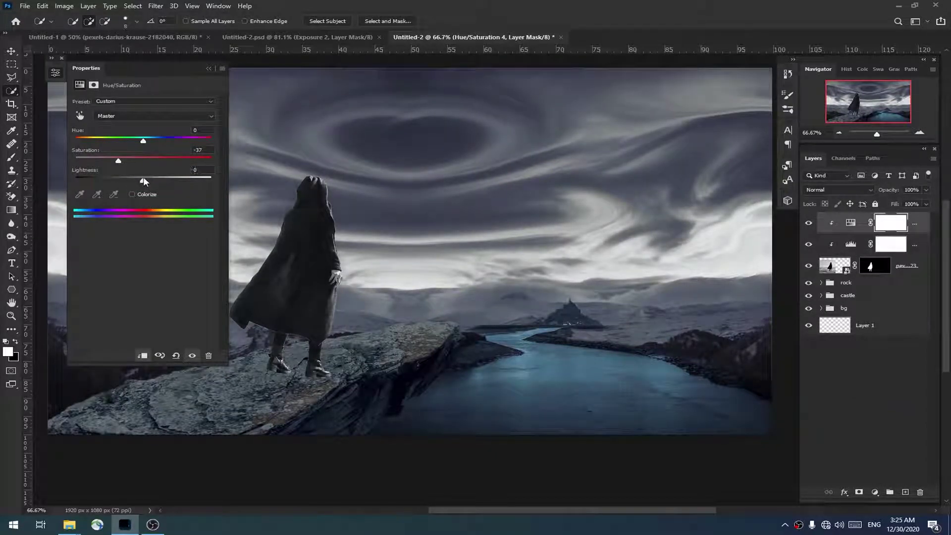
Add a clipped Color Balance pushing the figure's shadows toward cyan and slightly blue.
click(875, 492)
click(881, 441)
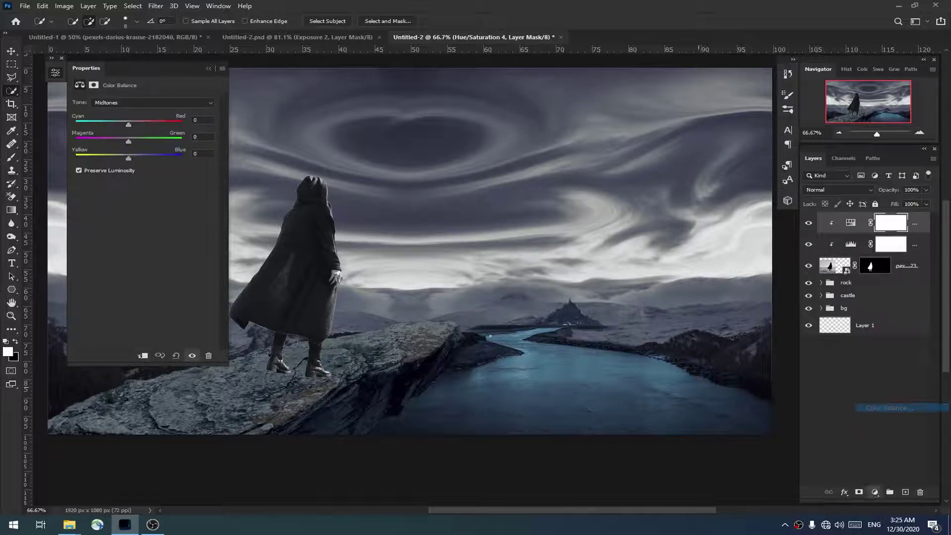
click(143, 355)
click(138, 103)
click(113, 107)
drag(128, 124, 112, 124)
drag(128, 157, 132, 158)
click(134, 102)
click(134, 127)
click(133, 103)
click(132, 118)
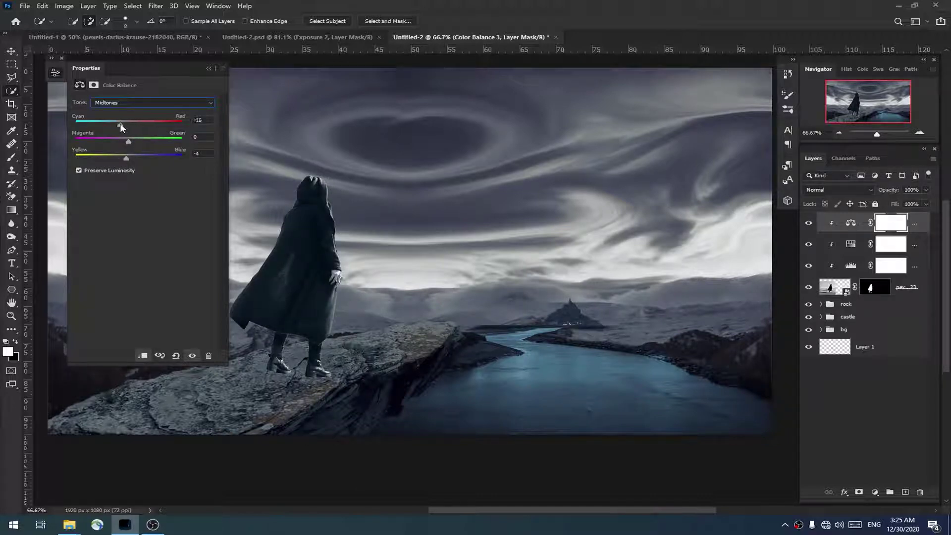
click(208, 68)
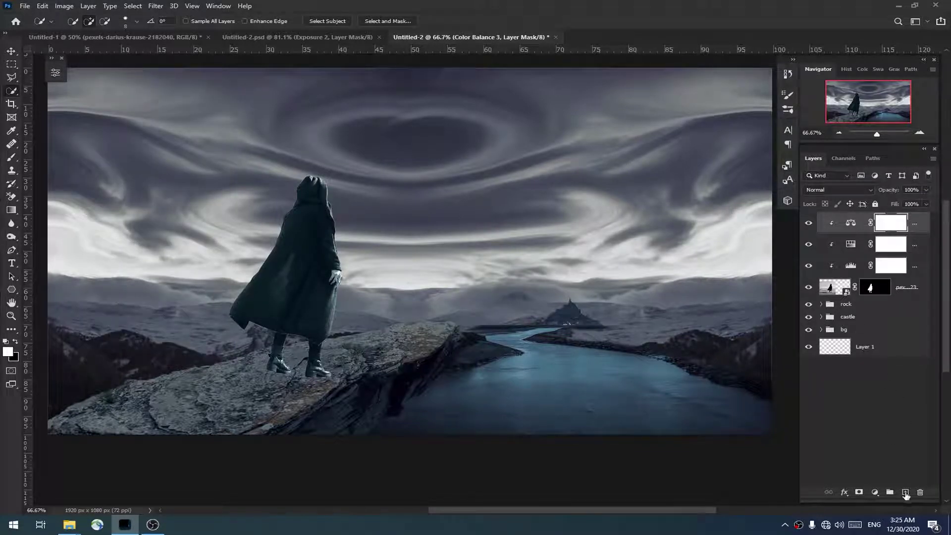
click(875, 493)
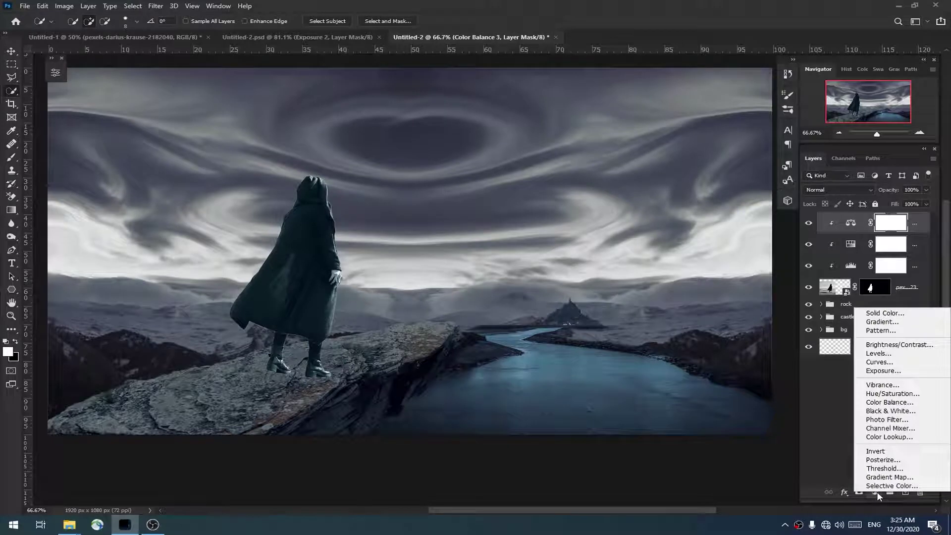
Add Layer 2 beneath the figure, ready the Brush, and set Layer 2 to Soft Light.
click(877, 491)
click(905, 492)
drag(888, 313, 888, 317)
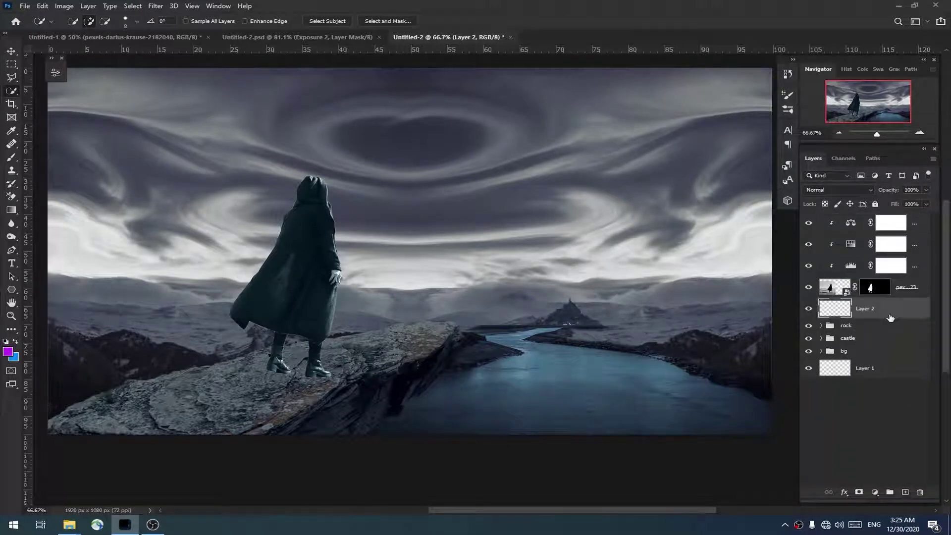
key(b)
key(d)
alt+click(287, 376)
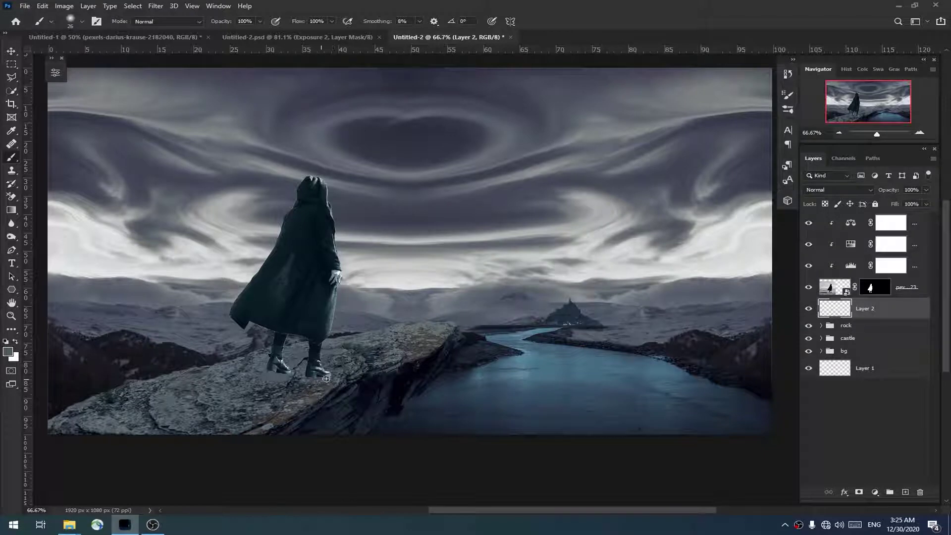
click(837, 189)
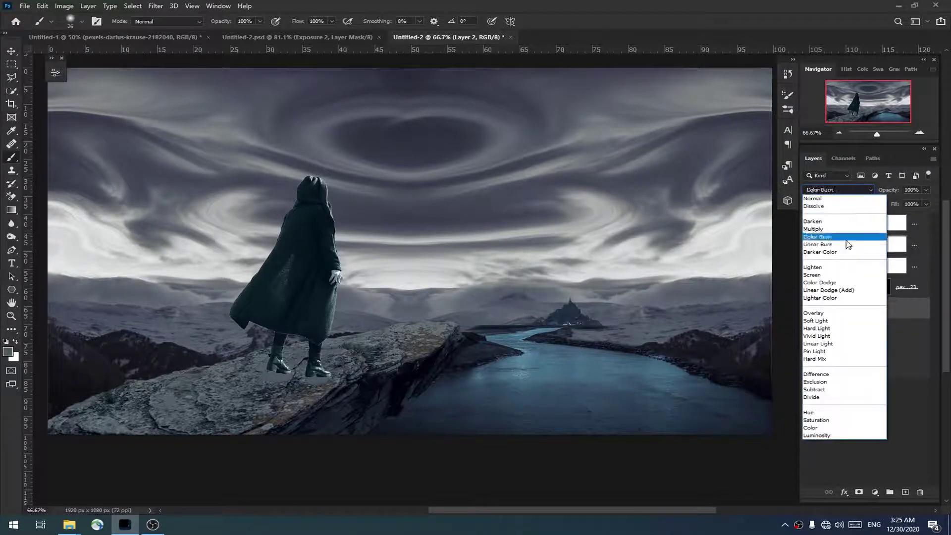
click(828, 320)
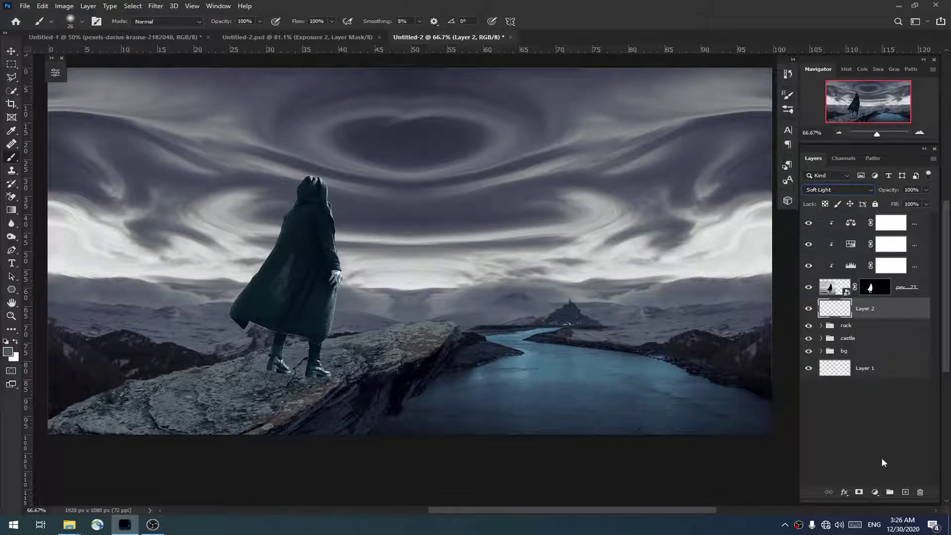
Paint black shadow under the figure on Layer 3, set to Soft Light at 73% opacity.
click(905, 492)
key(d)
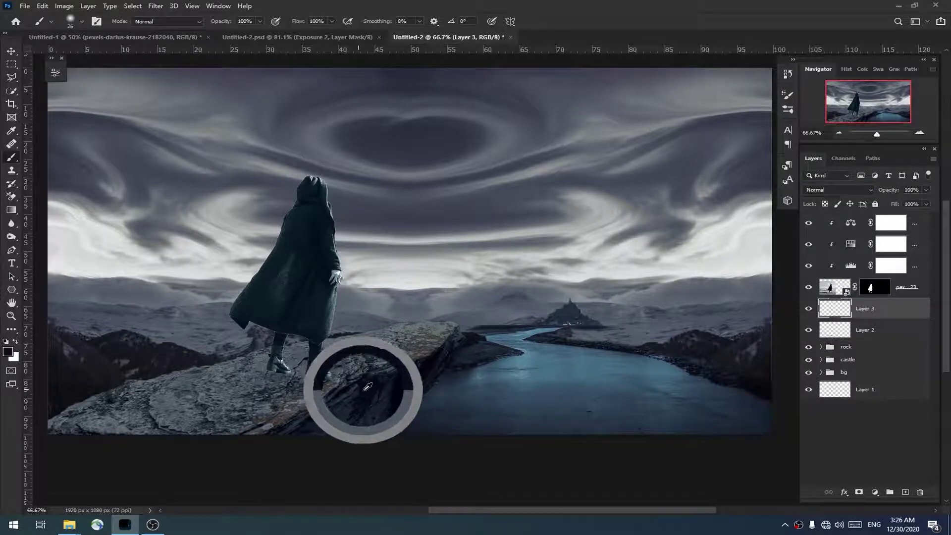
mouse_move(317, 386)
mouse_down()
mouse_move(266, 375)
mouse_move(216, 425)
mouse_up()
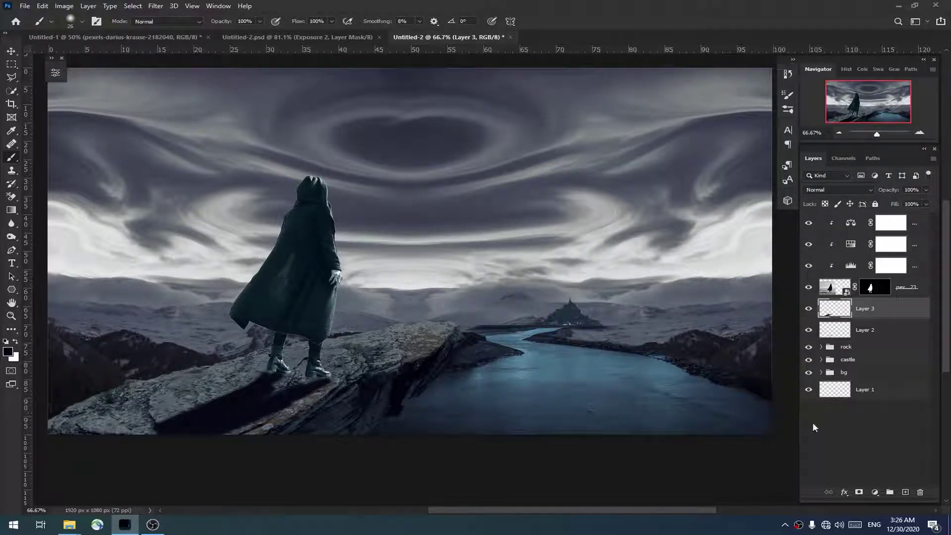
click(867, 191)
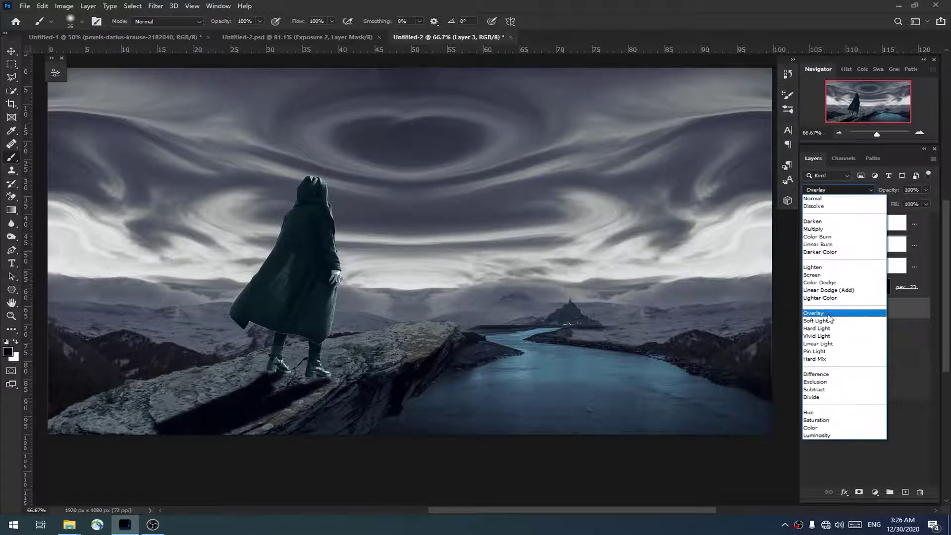
click(831, 321)
drag(891, 192, 869, 189)
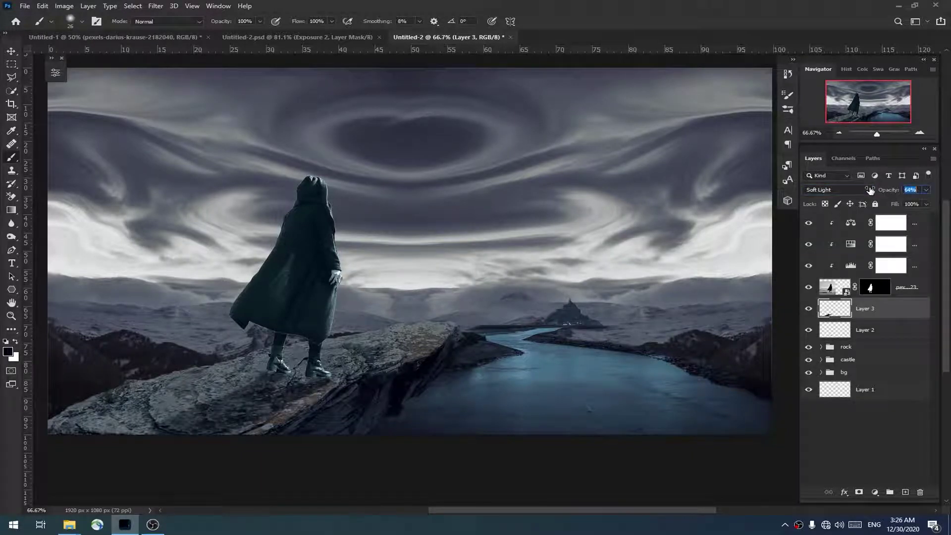
drag(875, 187, 876, 187)
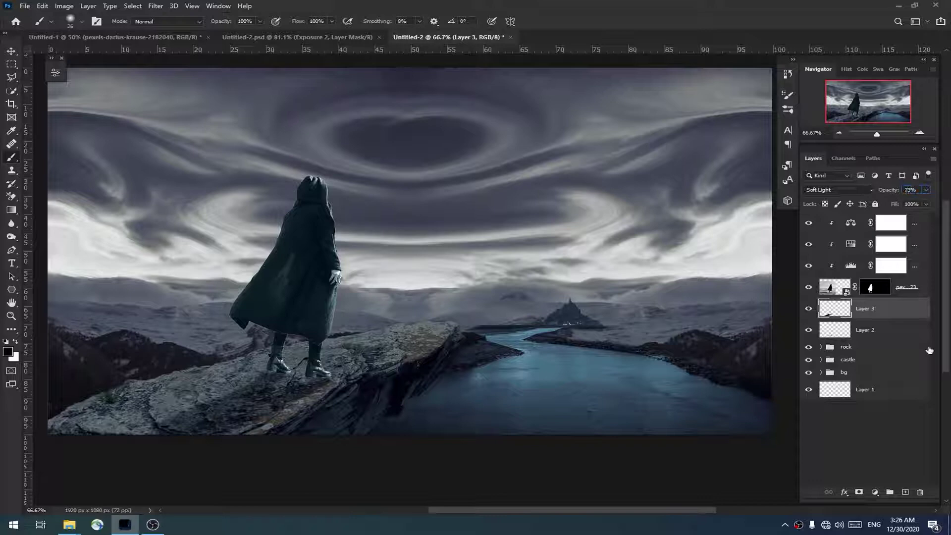
Paint white light on the rock beside the figure's boots on Layer 2 at about 72% opacity.
click(866, 331)
key(x)
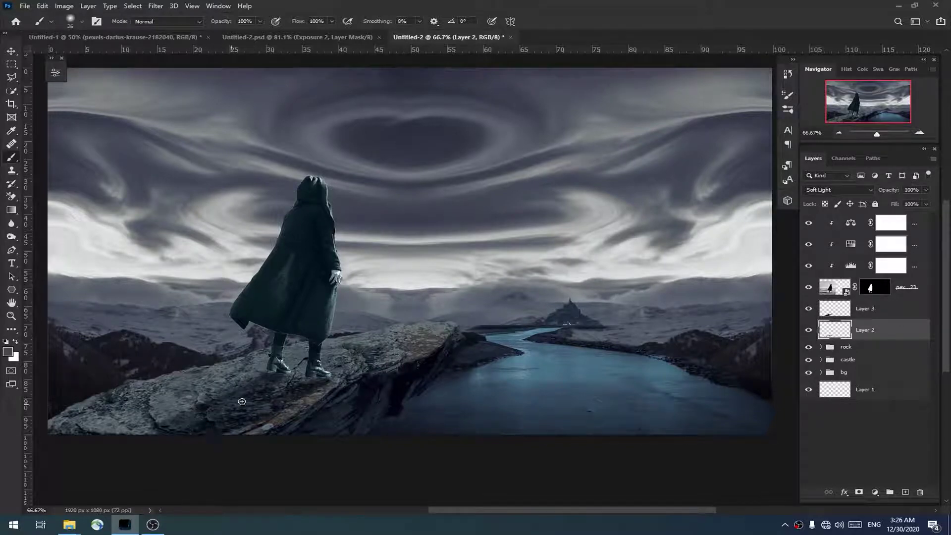
mouse_move(231, 405)
mouse_down()
mouse_move(246, 400)
mouse_move(233, 415)
mouse_up()
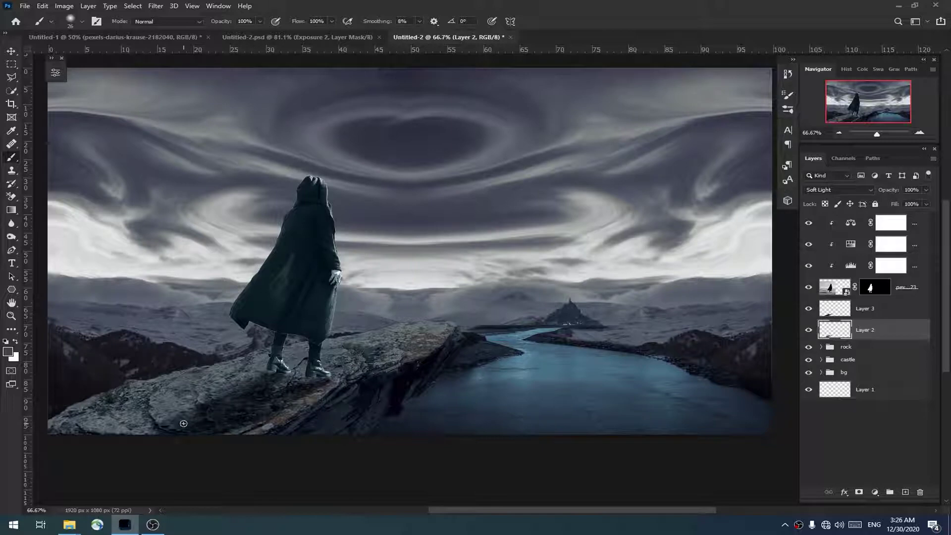
drag(895, 192, 877, 193)
click(923, 224)
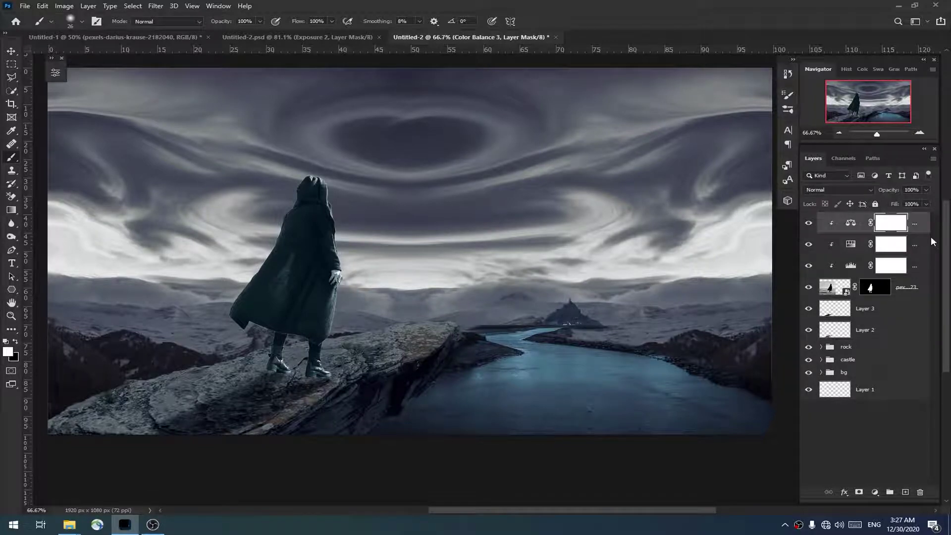
Add a clipped S-curve Curves to the figure in Luminosity mode at 77% opacity.
click(874, 492)
click(879, 363)
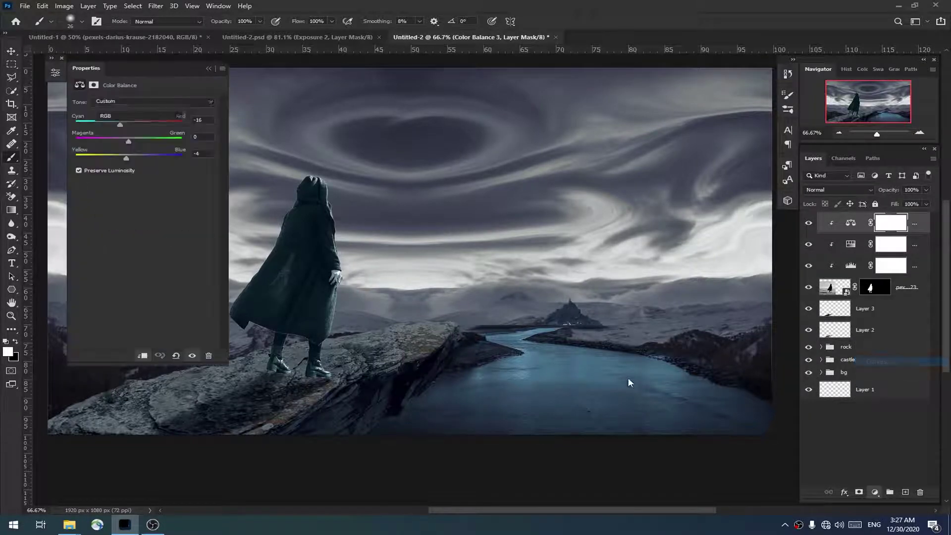
drag(119, 209, 120, 215)
click(143, 356)
drag(175, 158, 177, 148)
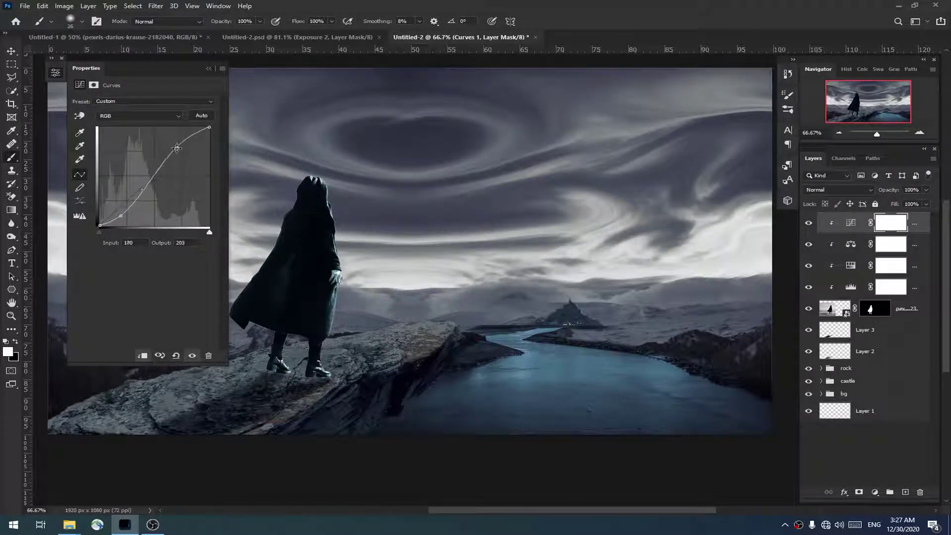
click(809, 223)
click(838, 190)
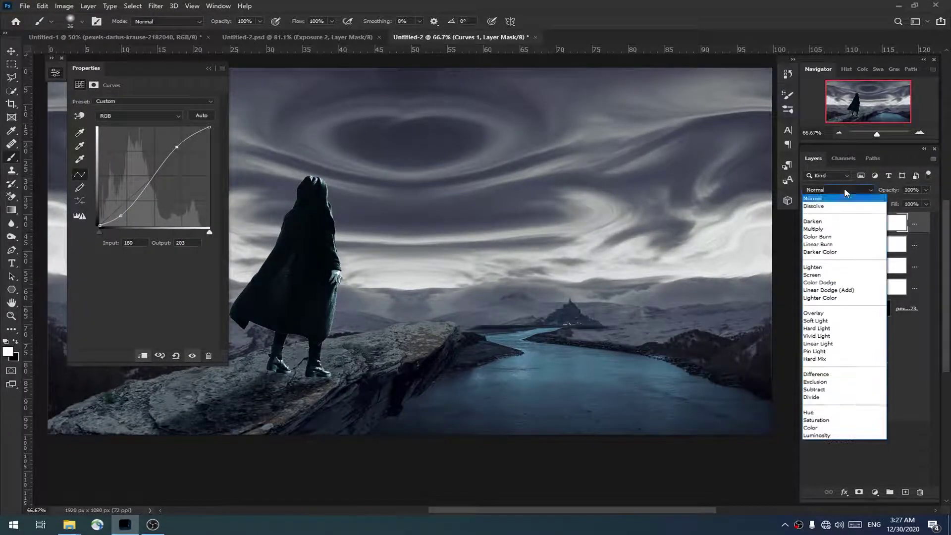
click(816, 435)
click(808, 223)
mouse_move(883, 190)
mouse_down()
mouse_move(869, 192)
mouse_move(850, 223)
mouse_up()
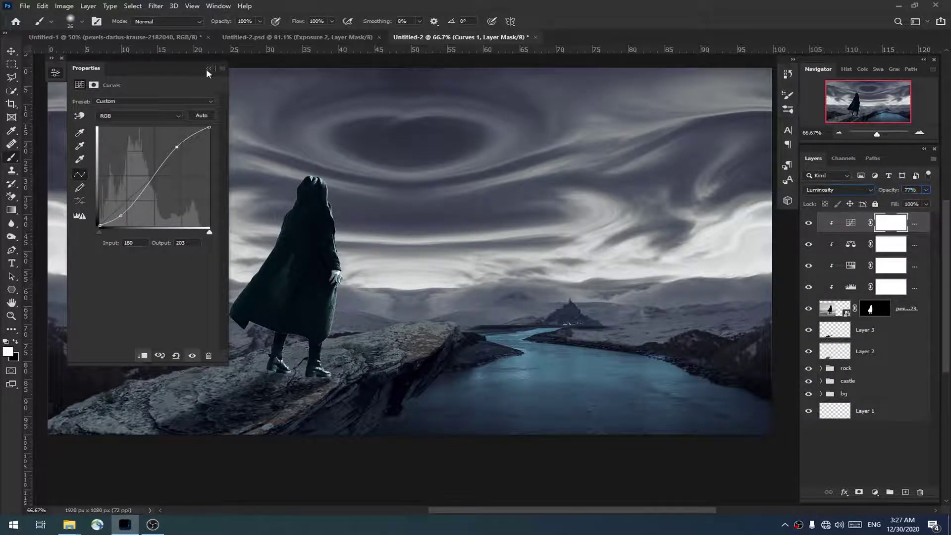
click(208, 69)
Group all the figure's layers and name the group 'model'.
shift+click(912, 356)
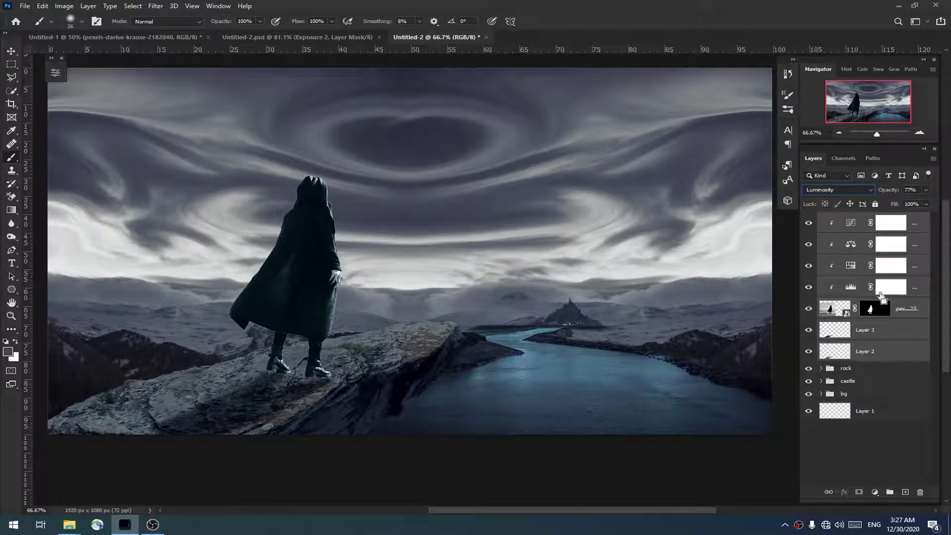
key(ctrl+g)
double_click(852, 218)
text(model)
key(Return)
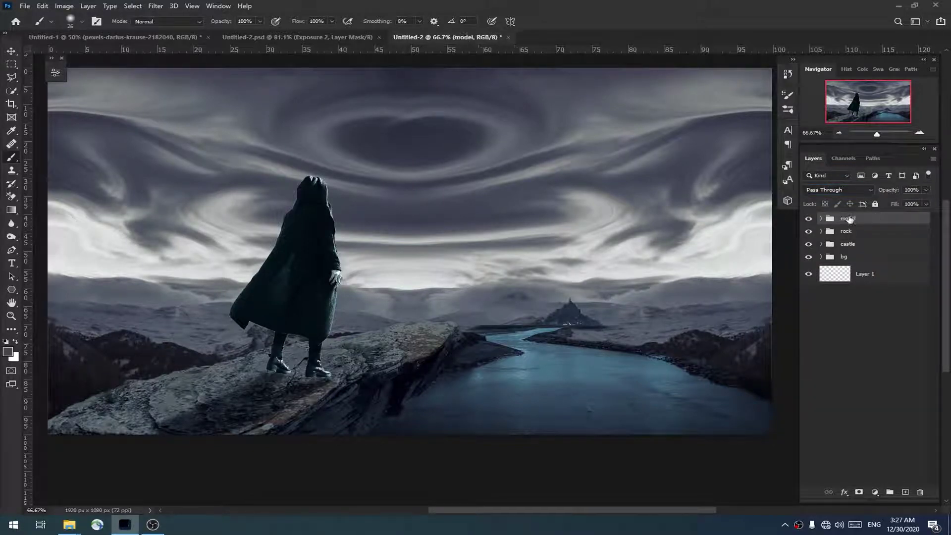
click(859, 257)
click(904, 492)
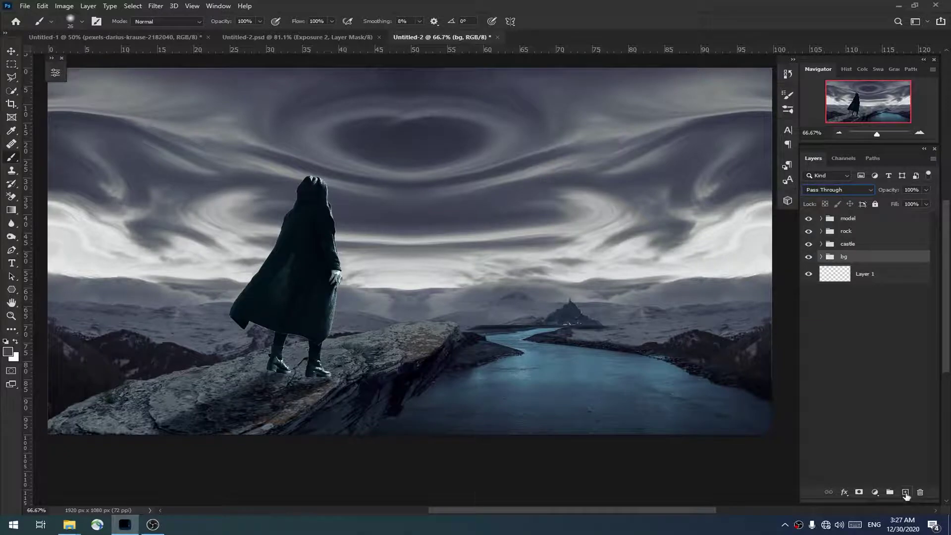
Choose the Cloud 02 brush preset at 122 px.
right_click(475, 260)
scroll(860, 344, down, 10)
click(680, 365)
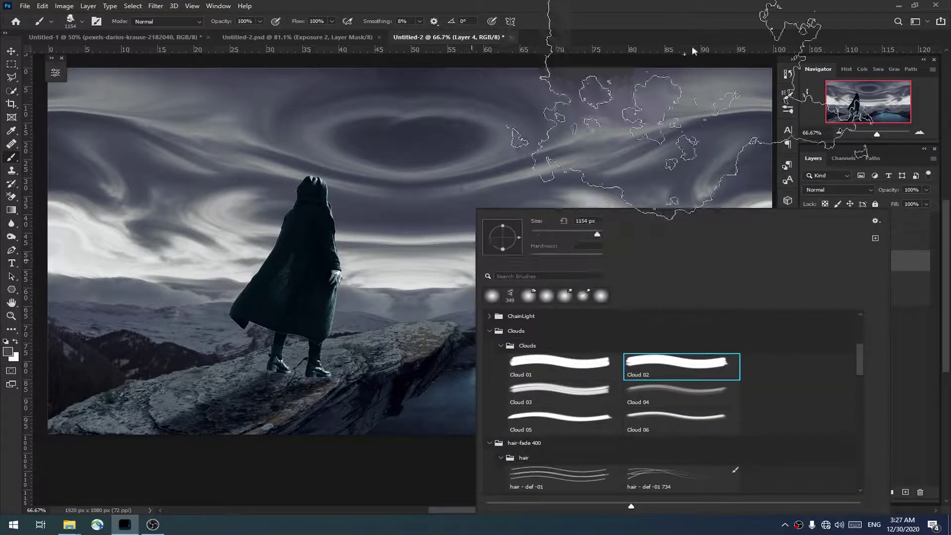
key(Return)
drag(450, 309, 217, 363)
Stamp cloud mist on Layer 4 along the horizon, around the castle and over the lower-left rocks.
click(608, 360)
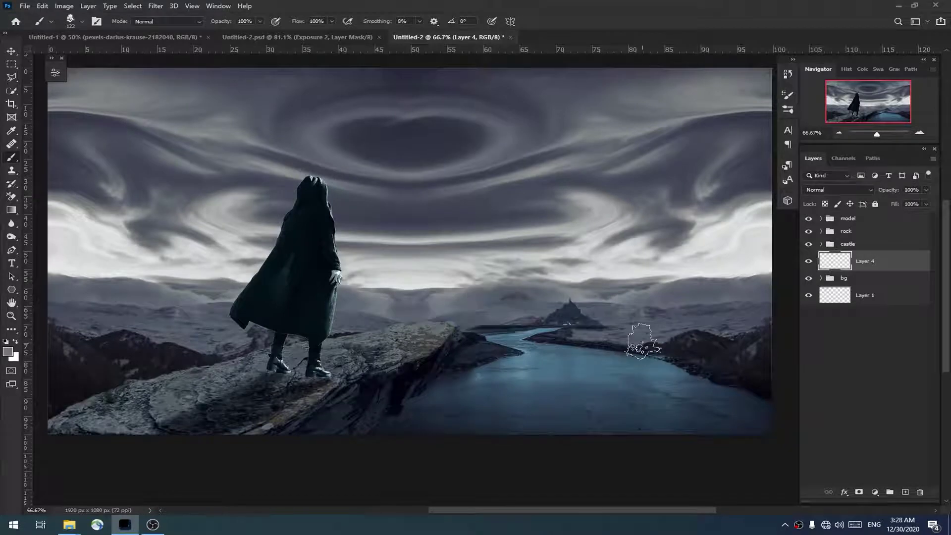
click(630, 327)
click(746, 320)
click(700, 295)
click(573, 296)
click(479, 314)
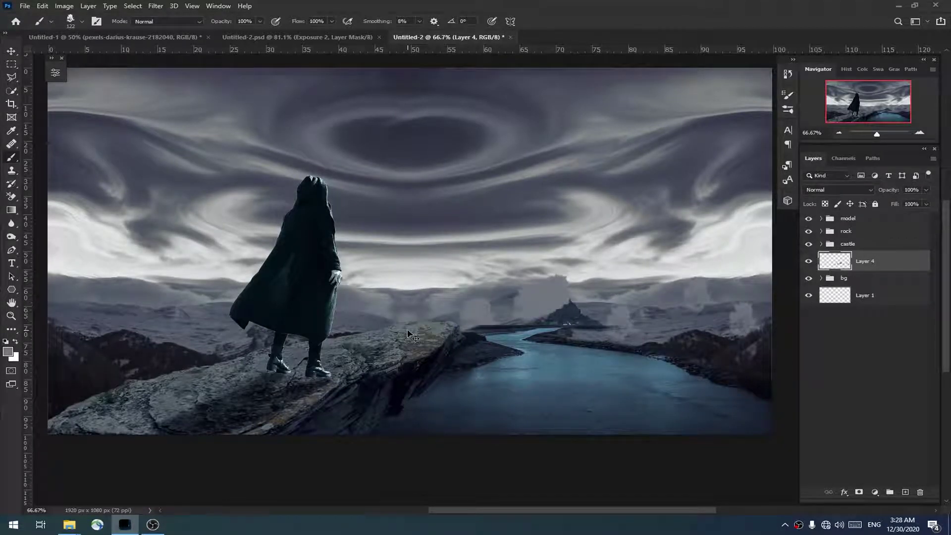
key(ctrl+z)
key(ctrl+z)
key(ctrl+z)
click(123, 377)
click(74, 401)
click(147, 369)
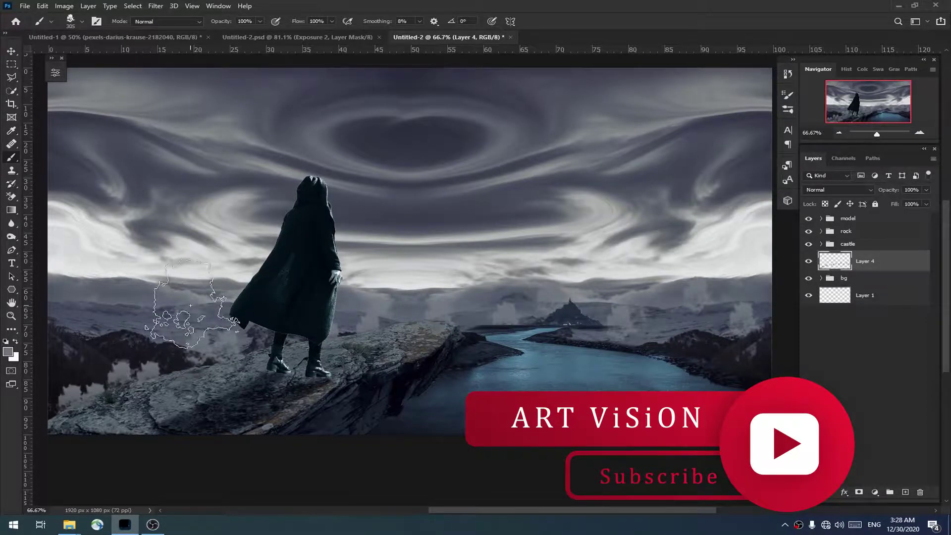
click(189, 277)
click(421, 228)
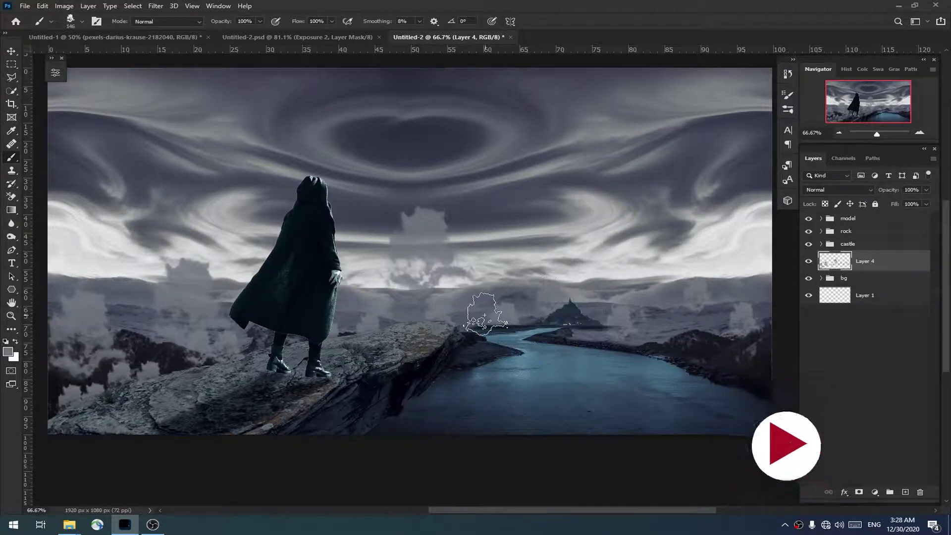
right_click(693, 337)
key(Return)
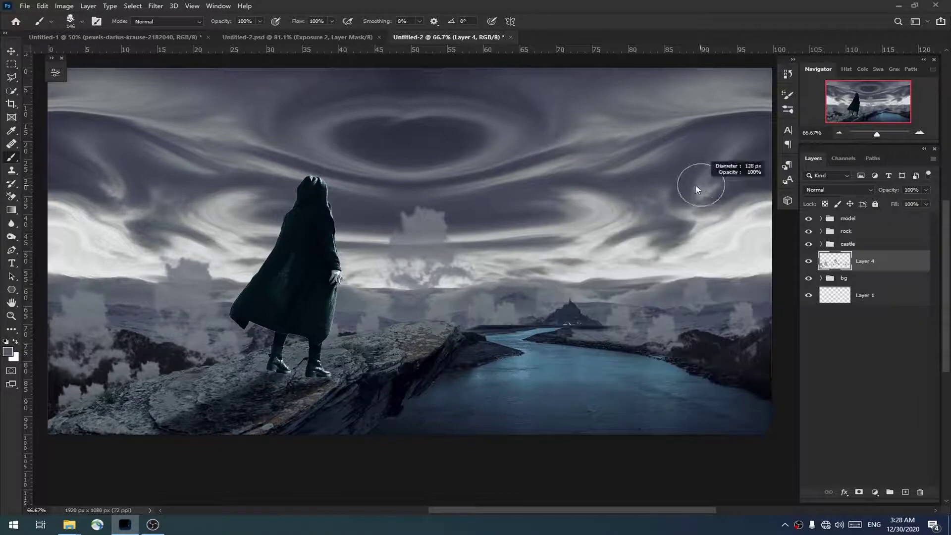
Soften the mist with a Radial Blur spin followed by a Gaussian Blur.
click(155, 6)
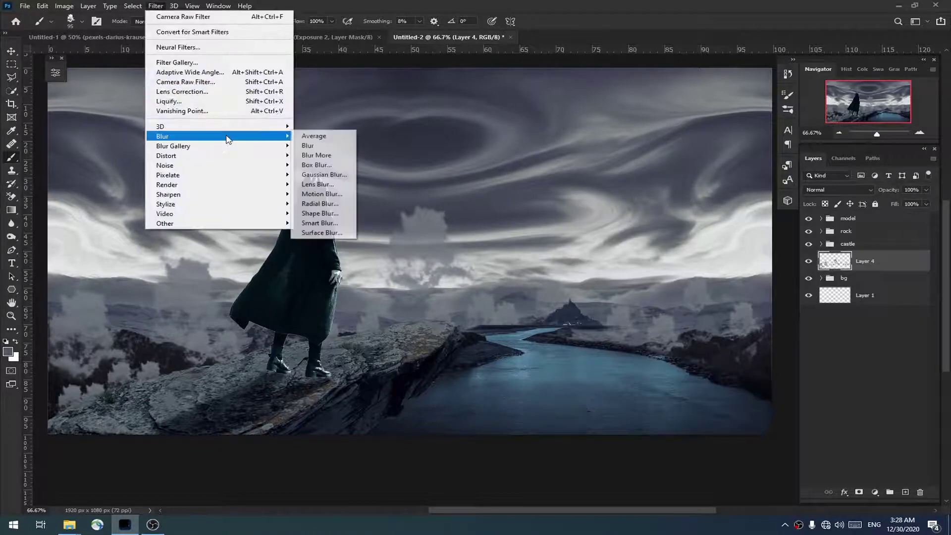
click(337, 199)
click(664, 144)
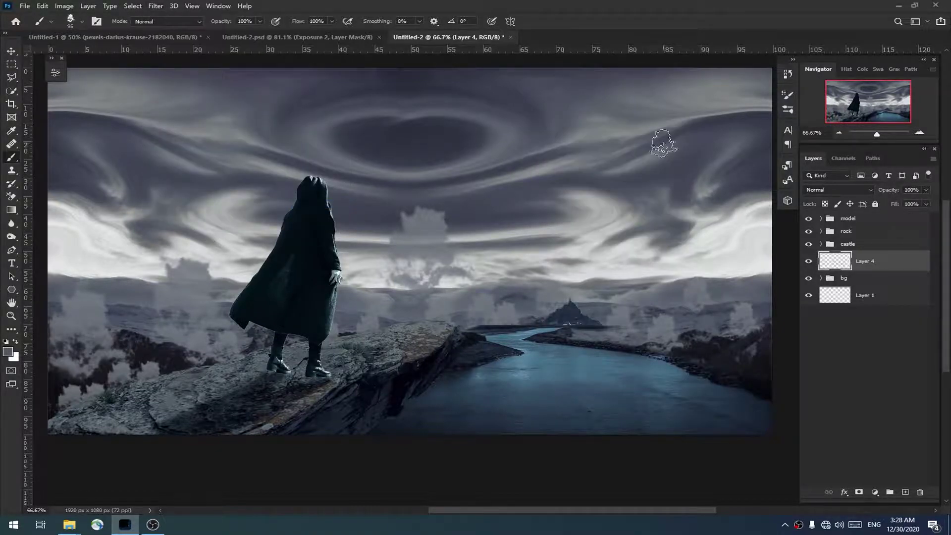
click(155, 6)
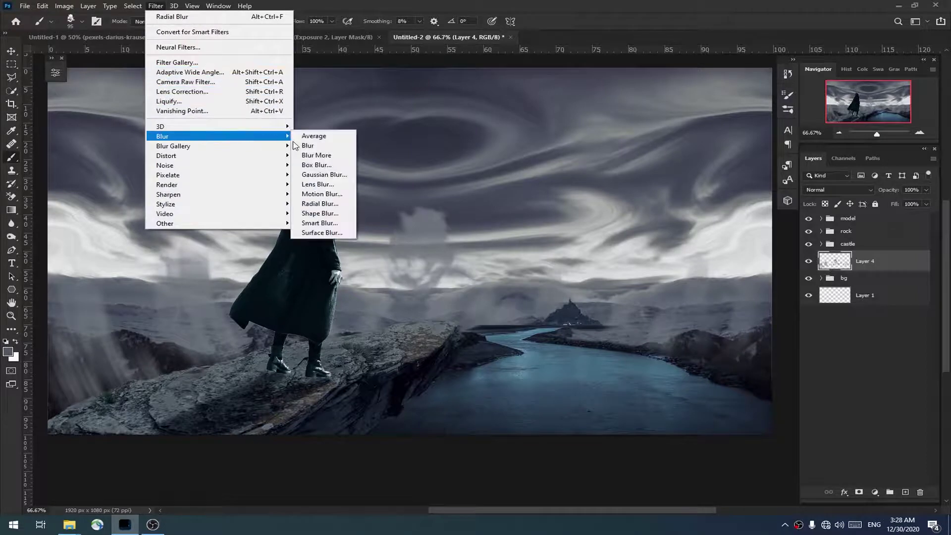
click(327, 175)
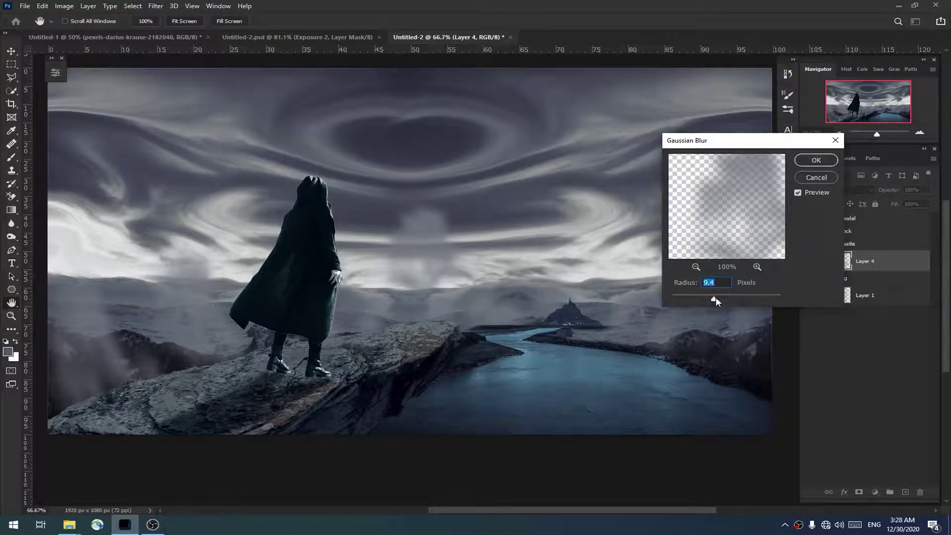
click(816, 160)
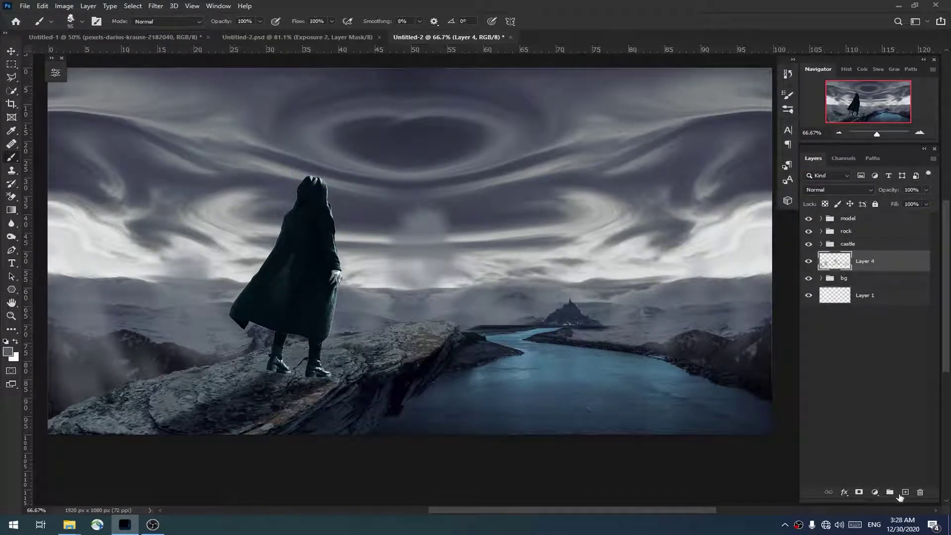
Mask Layer 4 with rendered Clouds, then hide the layer.
click(858, 493)
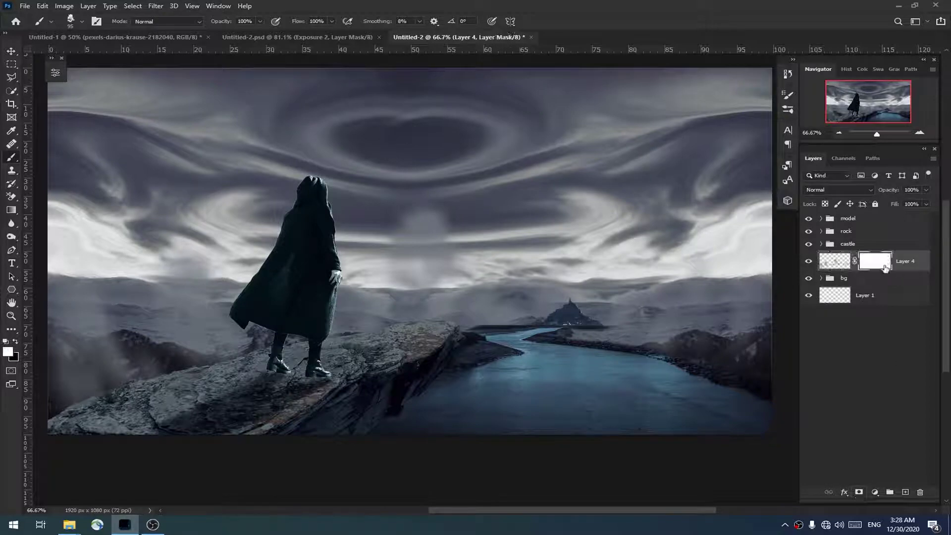
click(166, 7)
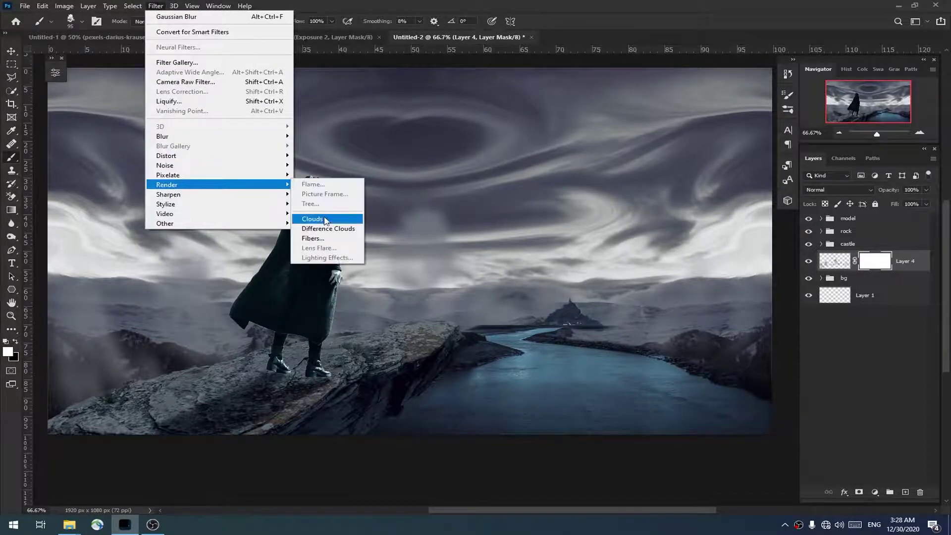
click(331, 217)
click(809, 263)
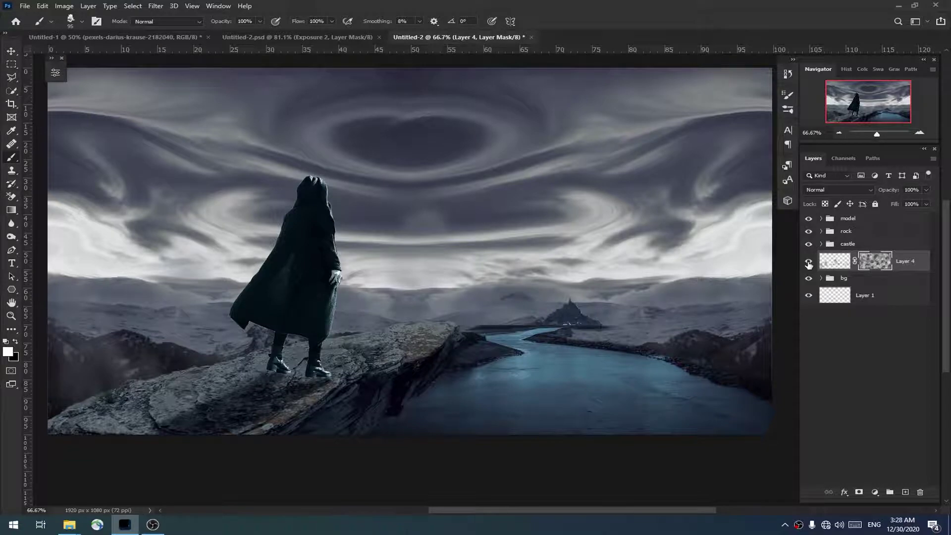
click(808, 262)
click(855, 244)
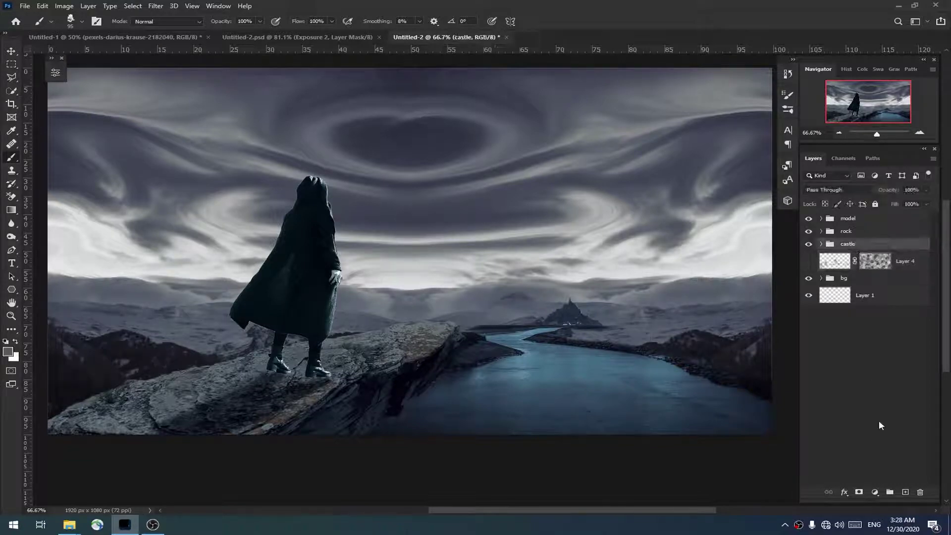
On new Layer 5, paint cloud-brush mist over the river, valleys and right mountain.
click(906, 492)
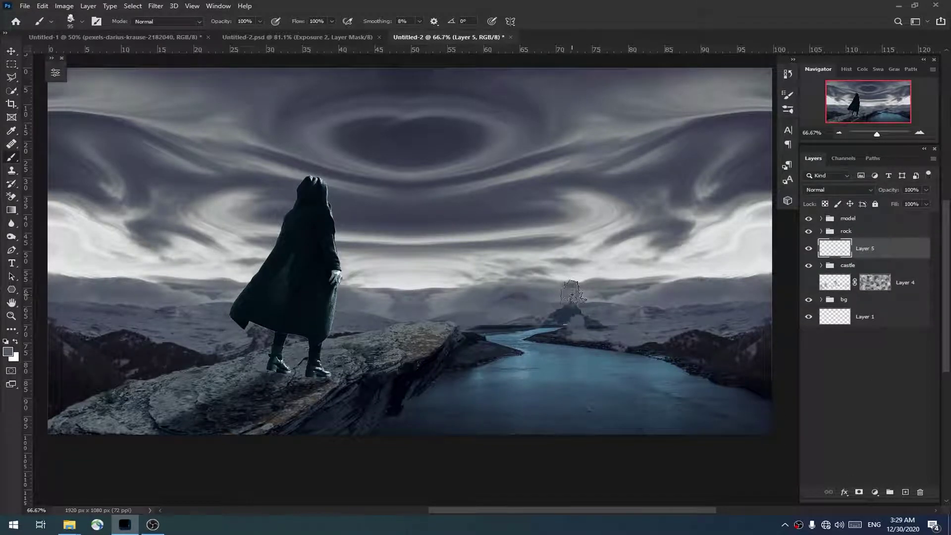
click(473, 364)
click(507, 337)
click(574, 332)
click(654, 359)
click(715, 388)
click(760, 414)
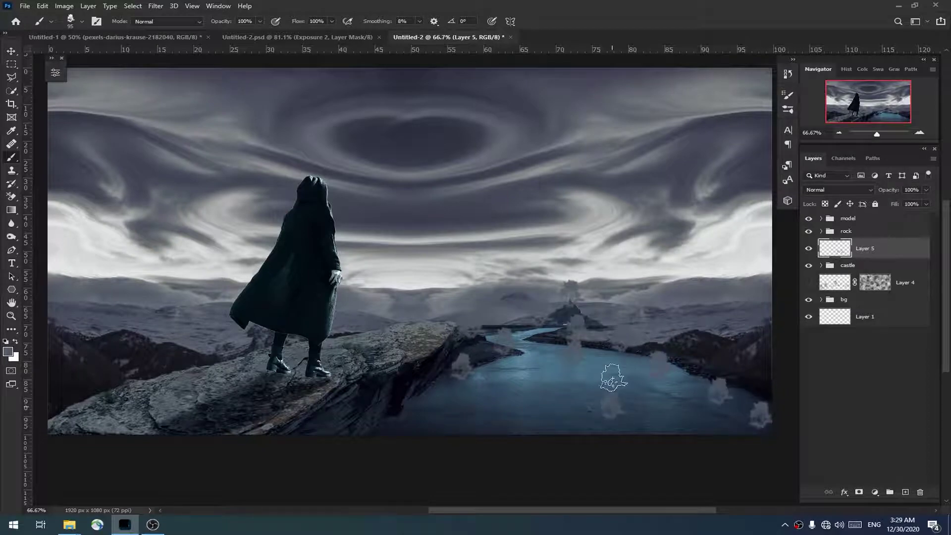
click(553, 380)
click(600, 387)
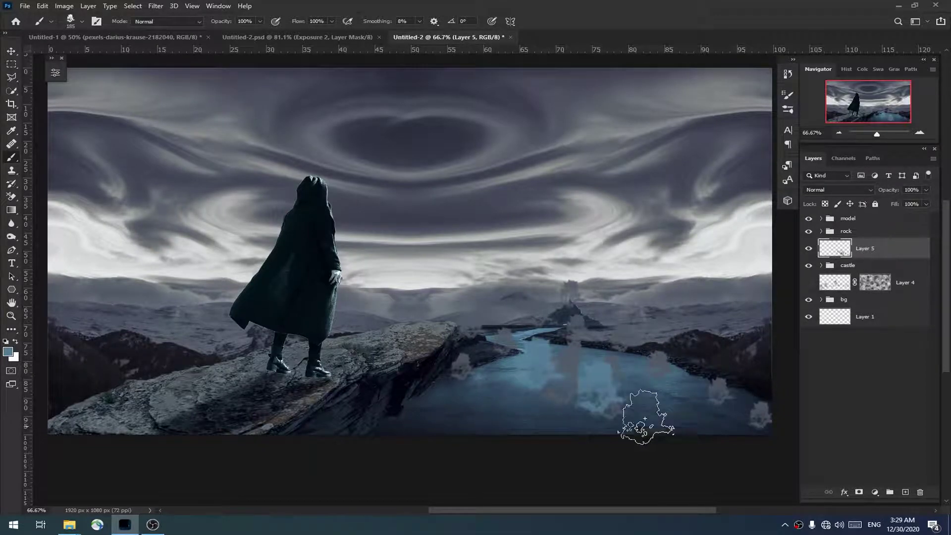
click(416, 408)
click(197, 362)
click(149, 377)
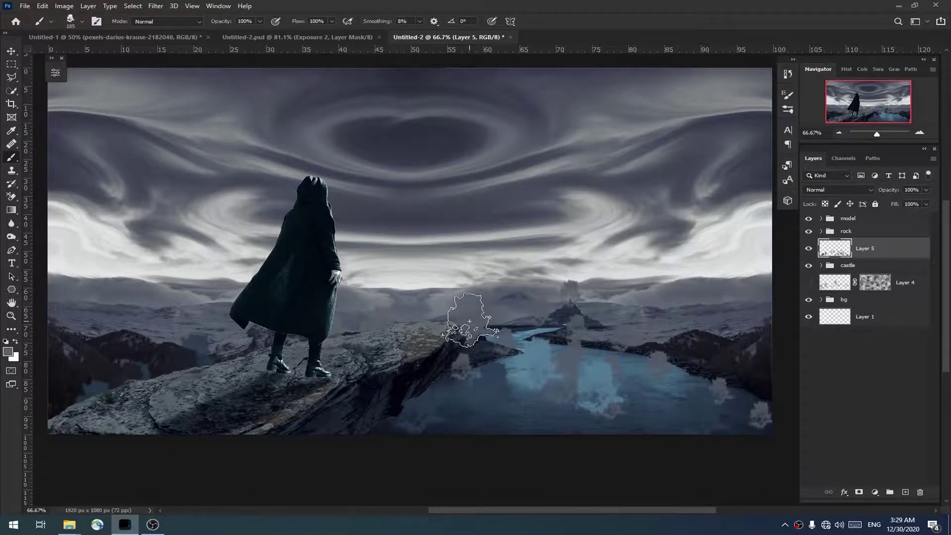
click(706, 349)
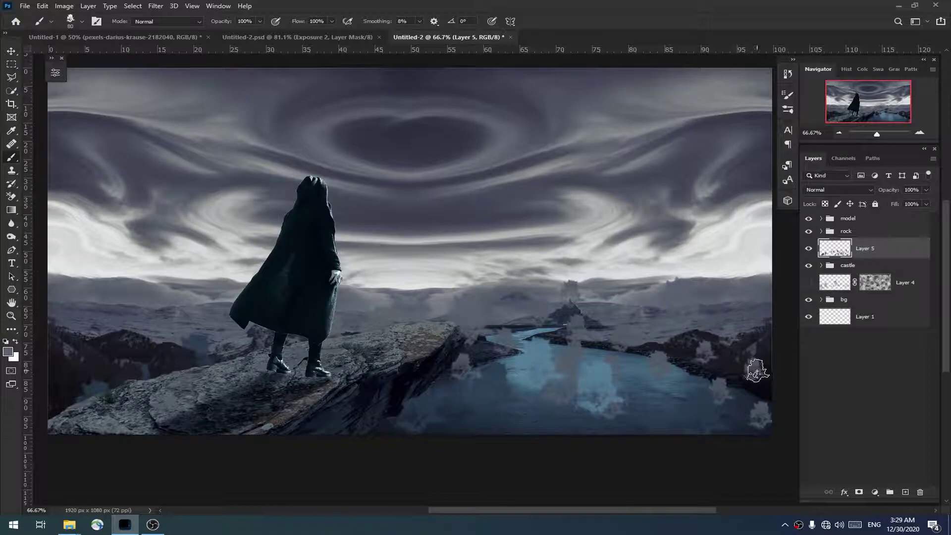
Radial Blur the mist and give Layer 5 a mask filled with Difference Clouds.
click(154, 6)
mouse_move(162, 135)
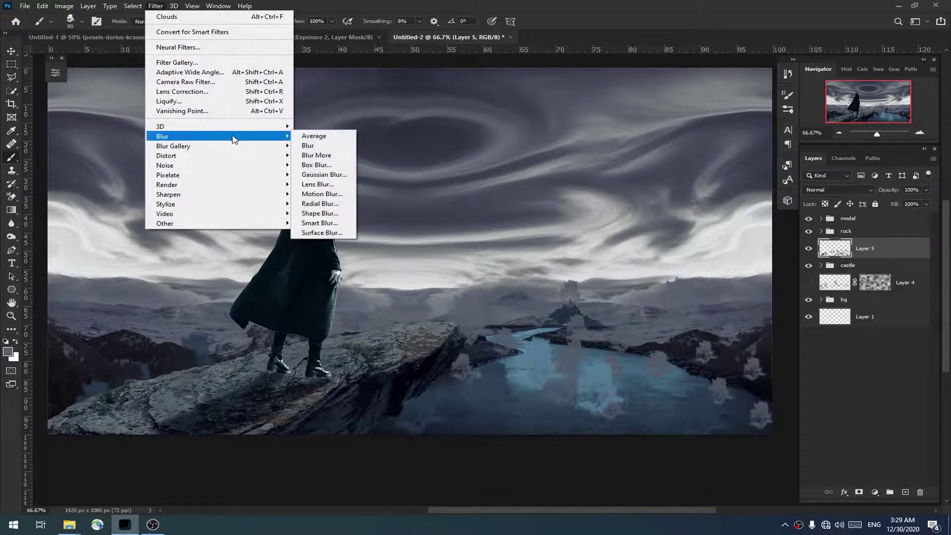
click(348, 208)
click(661, 144)
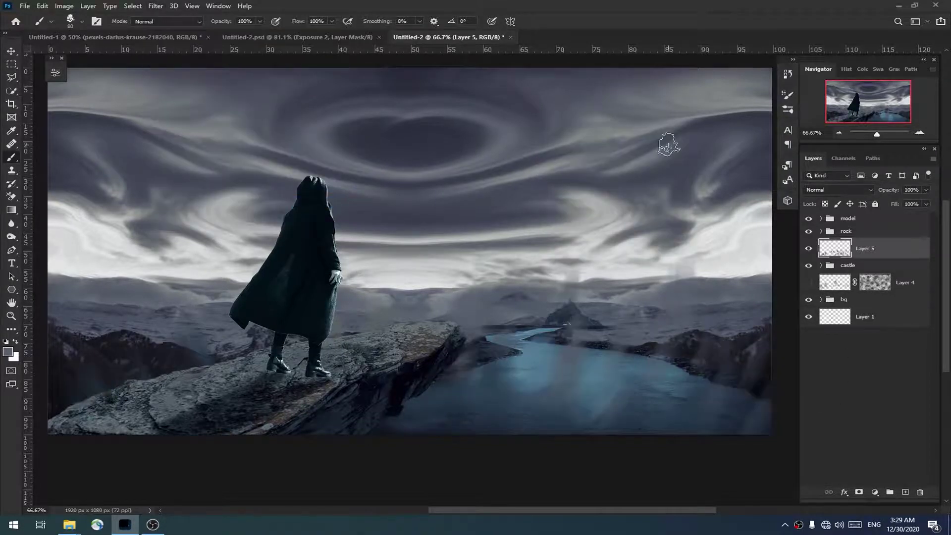
click(155, 6)
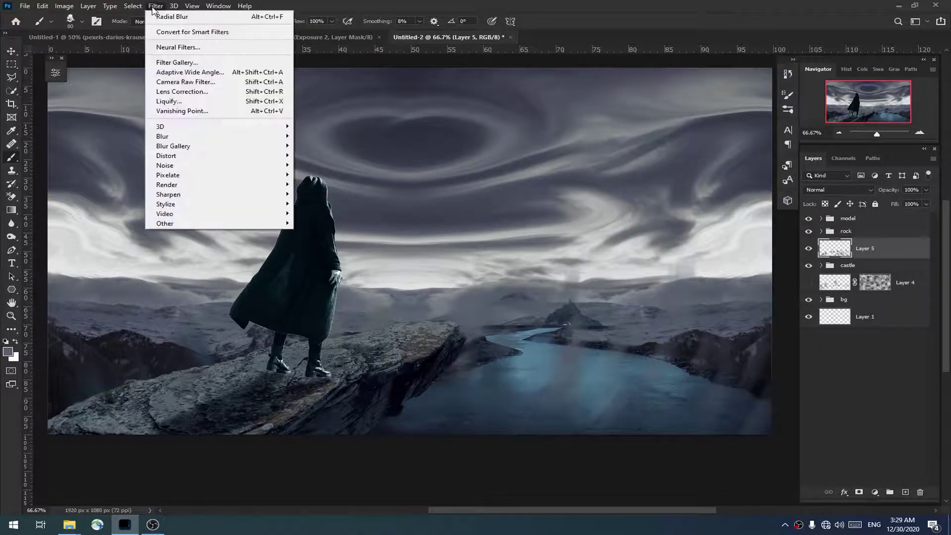
click(858, 492)
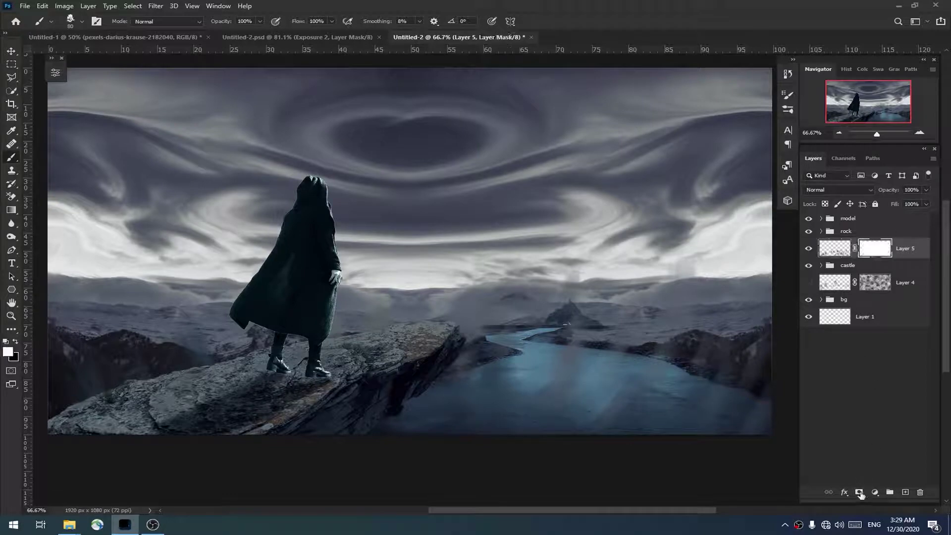
click(155, 6)
click(338, 229)
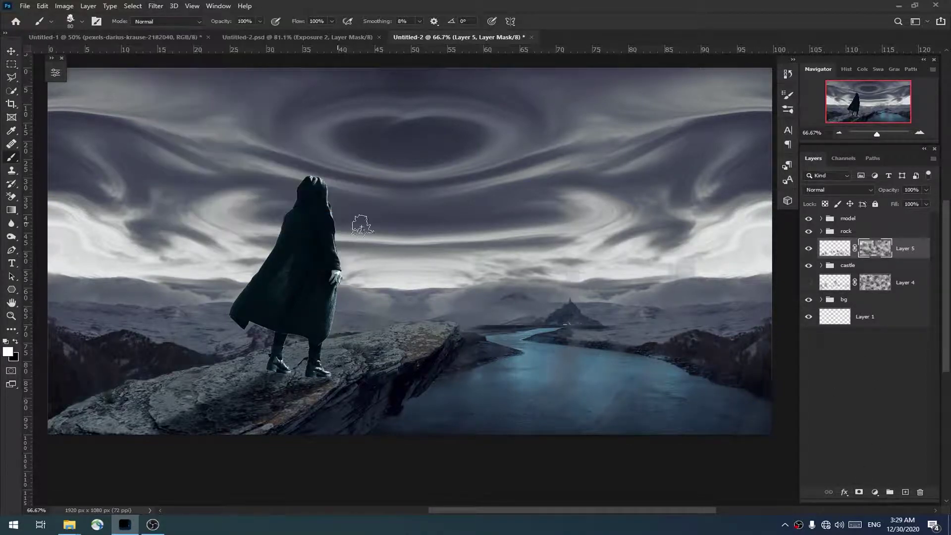
Apply a 5 px Gaussian Blur to Layer 5's mist and compare the result.
click(809, 249)
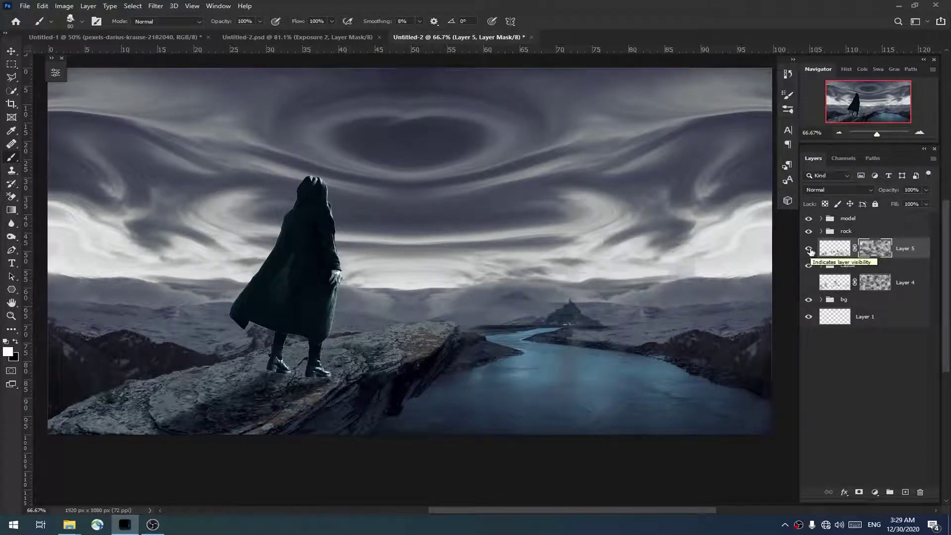
click(841, 253)
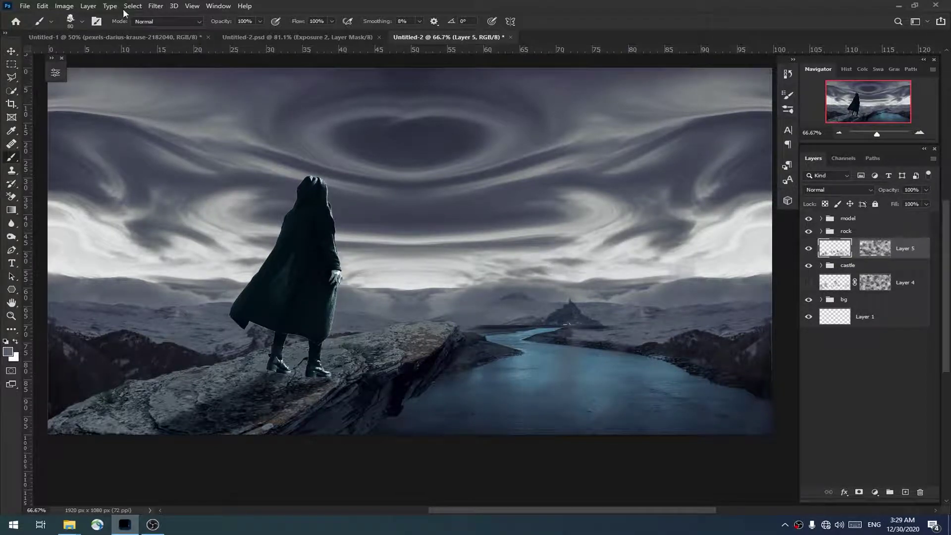
click(155, 5)
click(315, 174)
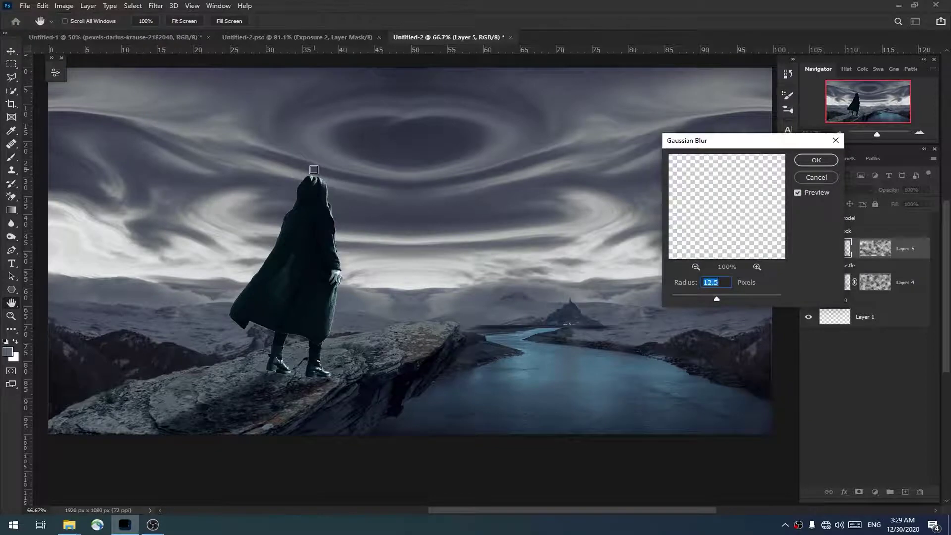
click(816, 159)
click(809, 248)
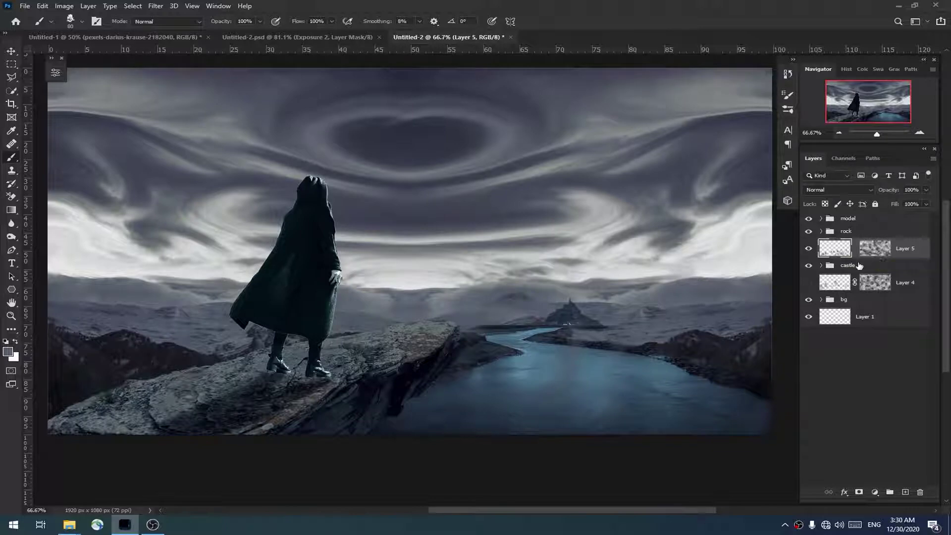
Add an empty Layer 6 inside the expanded castle group.
click(859, 266)
click(822, 265)
click(904, 492)
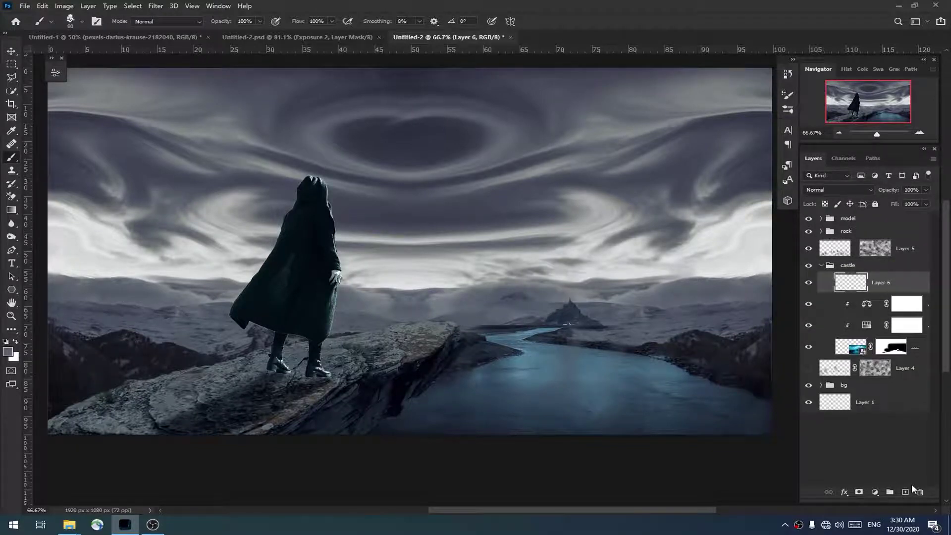
Paint a bright soft glow over the castle on Layer 6, blended as Linear Dodge (Add).
right_click(537, 275)
scroll(924, 345, down, 5)
click(624, 347)
key(Return)
drag(568, 301, 570, 298)
click(863, 194)
click(832, 284)
right_click(597, 303)
drag(592, 173, 602, 175)
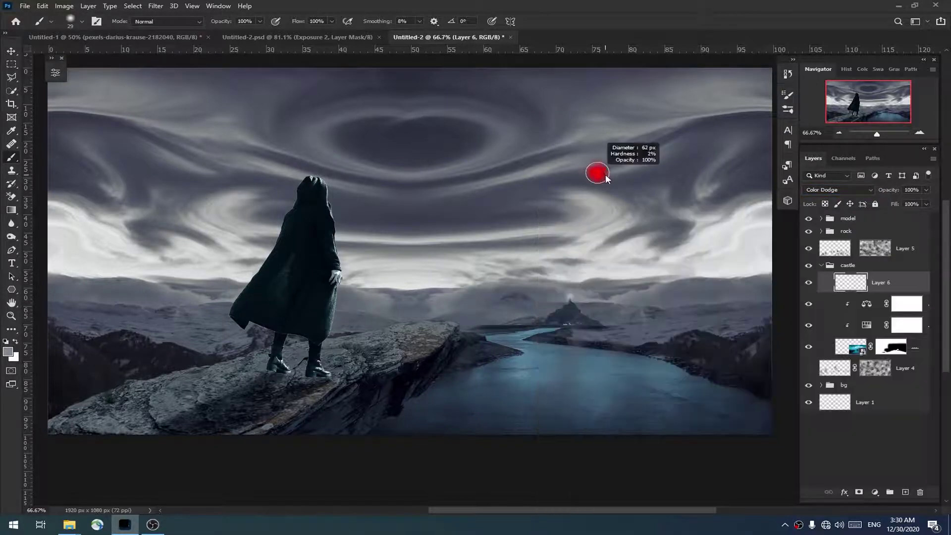
click(570, 296)
click(837, 190)
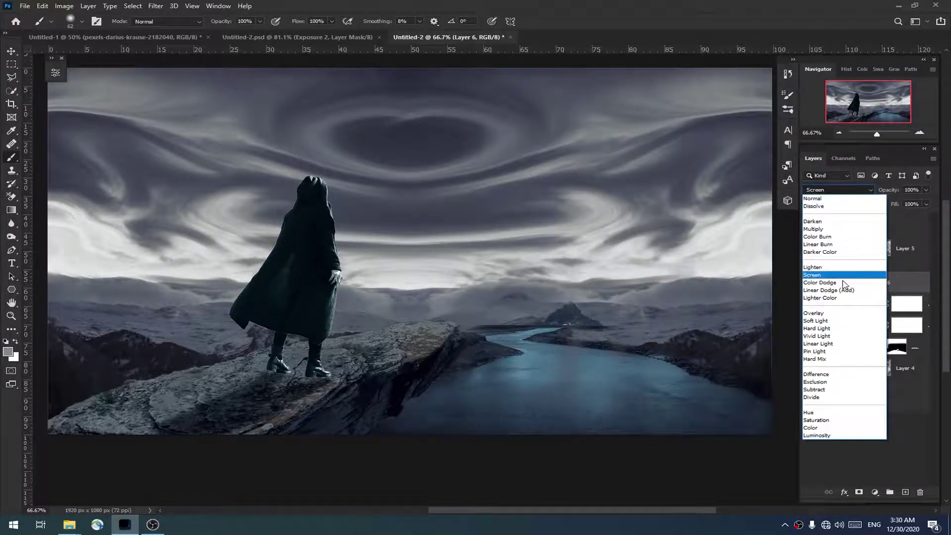
click(842, 288)
On new Layer 7, paint a thin 11 px beam rising from the castle, set to Linear Dodge (Add).
click(905, 492)
drag(597, 293, 590, 290)
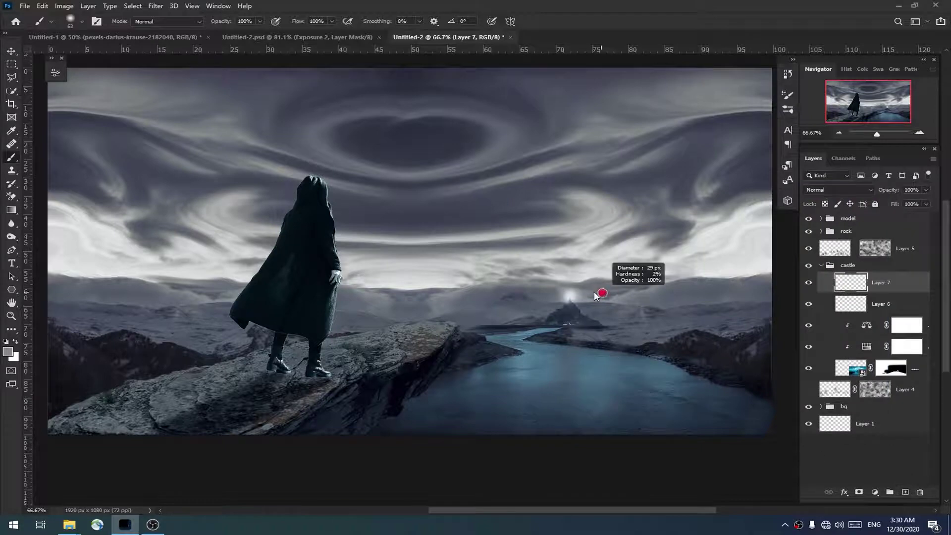
alt+click(521, 335)
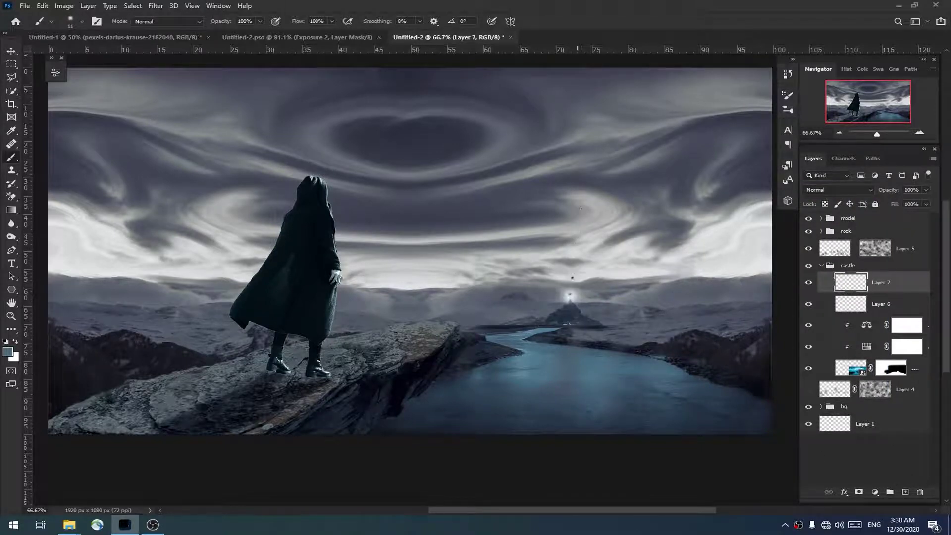
drag(570, 295, 570, 207)
click(871, 191)
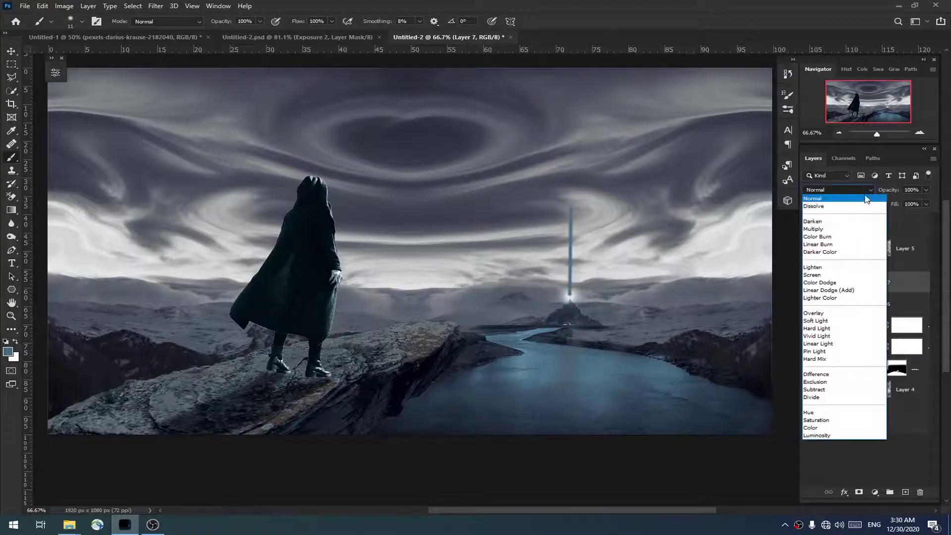
click(848, 295)
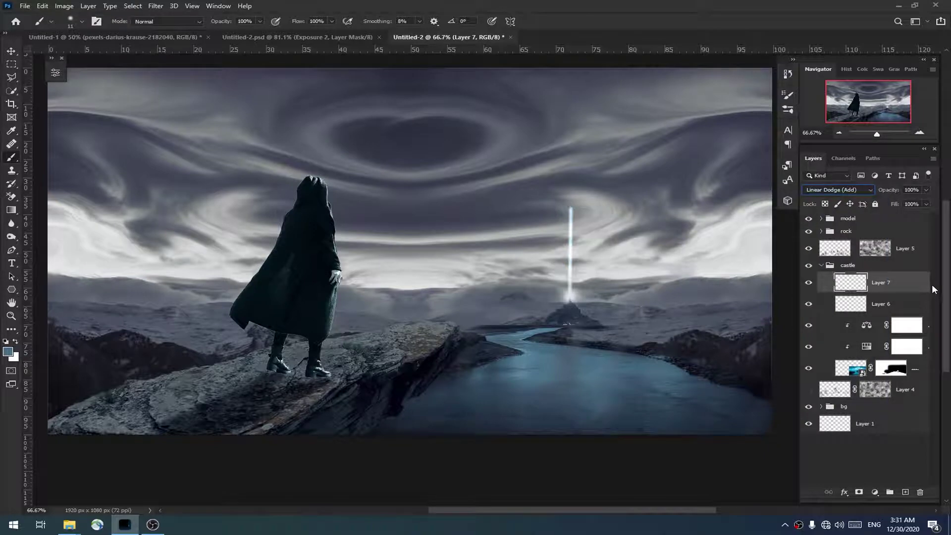
click(809, 304)
Enable a gradient Outer Glow in Layer 7's layer style.
double_click(908, 286)
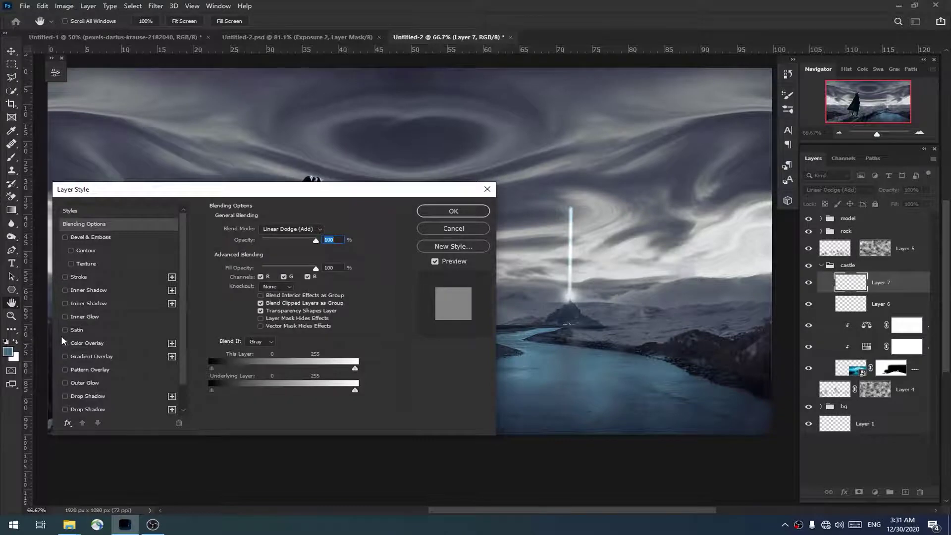
click(66, 383)
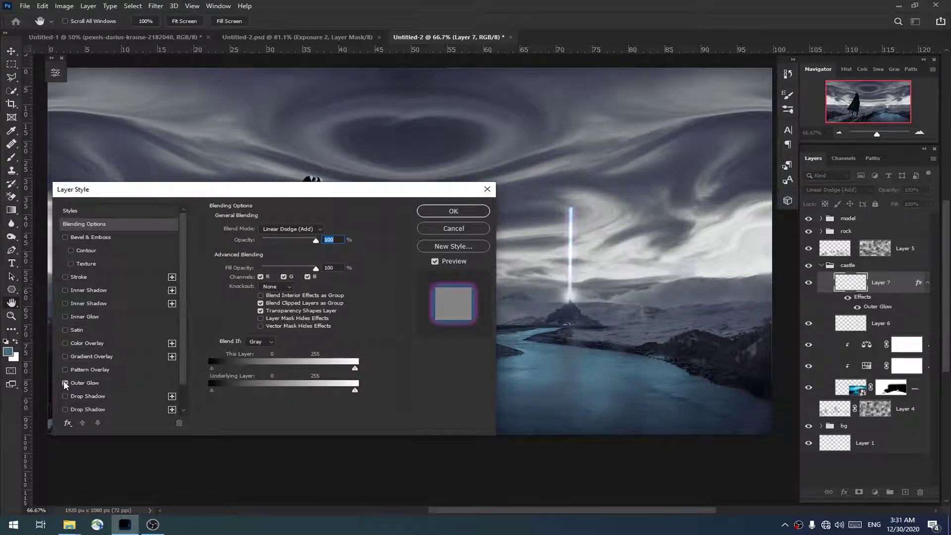
click(109, 387)
click(322, 395)
click(295, 264)
Make the glow gradient run from sampled blue to bright magenta, right stop at 100% opacity.
mouse_move(496, 224)
mouse_down()
mouse_move(352, 178)
mouse_move(340, 158)
mouse_up()
click(254, 346)
click(575, 218)
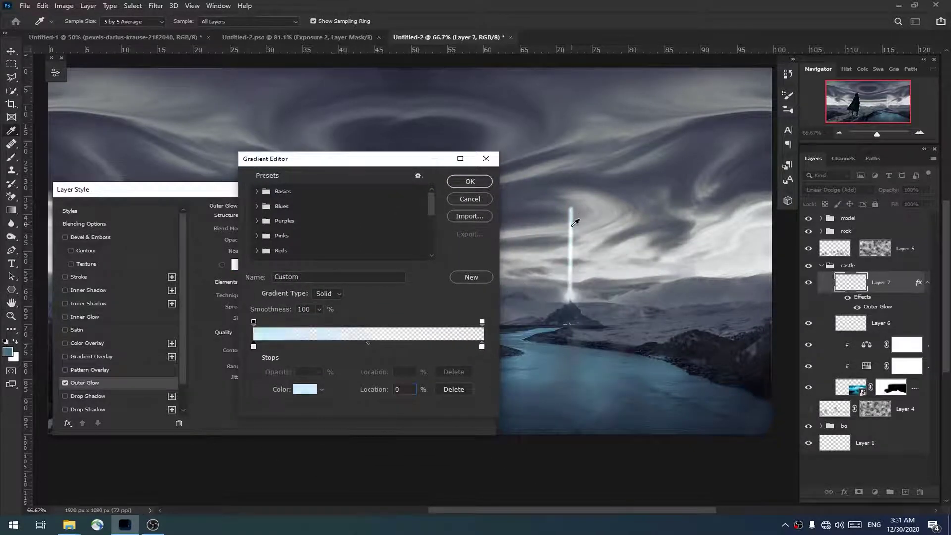
click(530, 357)
click(481, 348)
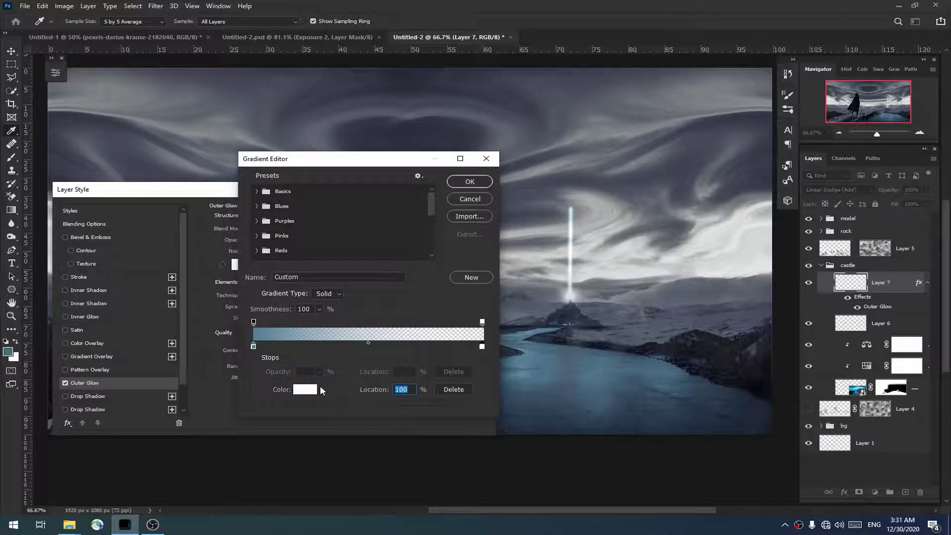
click(482, 322)
text(100)
click(481, 346)
click(305, 389)
click(783, 230)
click(891, 211)
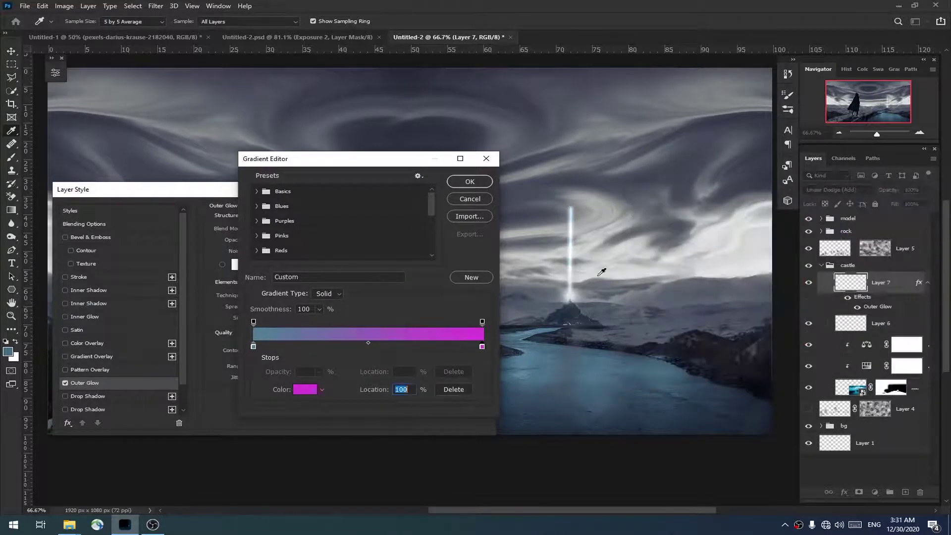
click(470, 182)
Set the Outer Glow to Spread 14% and Size 38 px and apply it.
click(272, 350)
click(259, 296)
drag(257, 306, 262, 320)
click(434, 213)
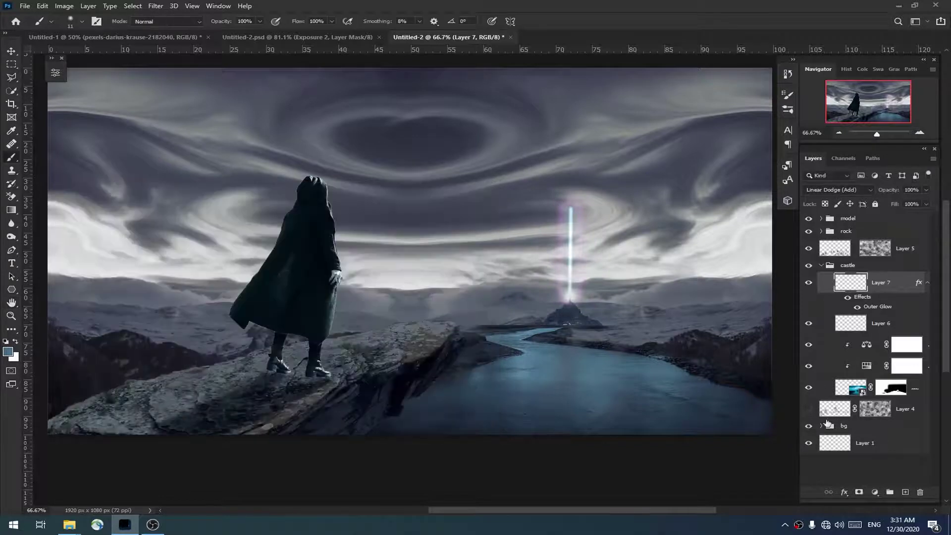
Group Layer 6 and Layer 7 into a group named 'light'.
click(860, 492)
key(ctrl+z)
ctrl+click(897, 324)
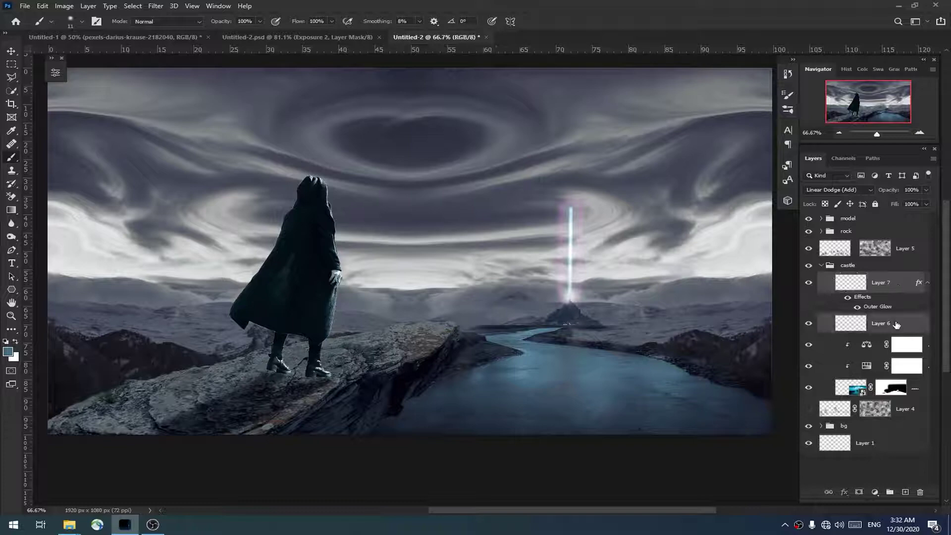
key(ctrl+g)
double_click(862, 278)
text(light)
key(Return)
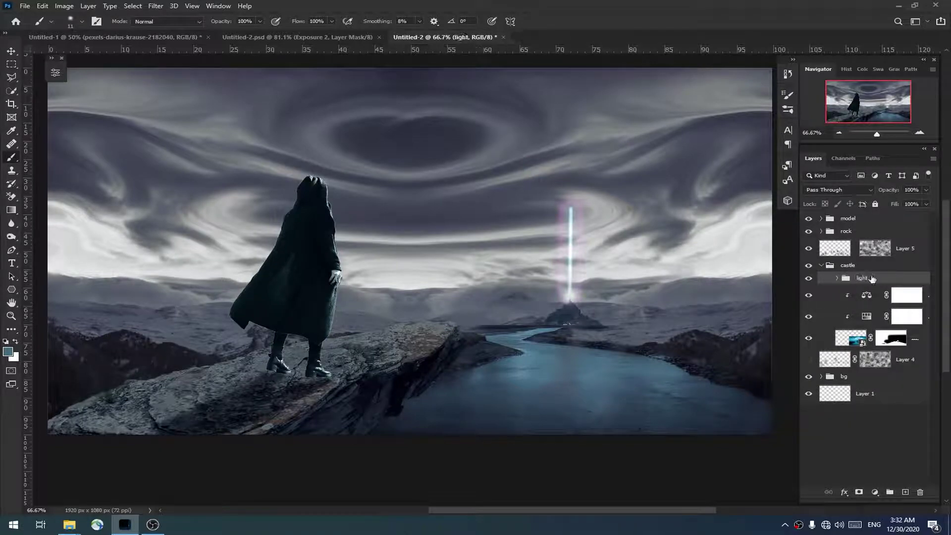
Mask the light group to fade the beam's top with black, then add Layer 8.
click(859, 492)
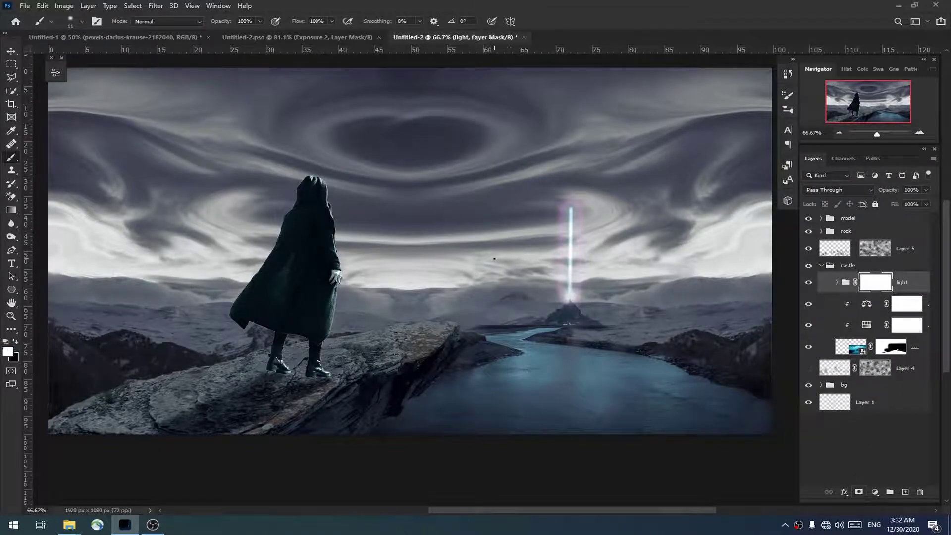
alt+right_click(626, 218)
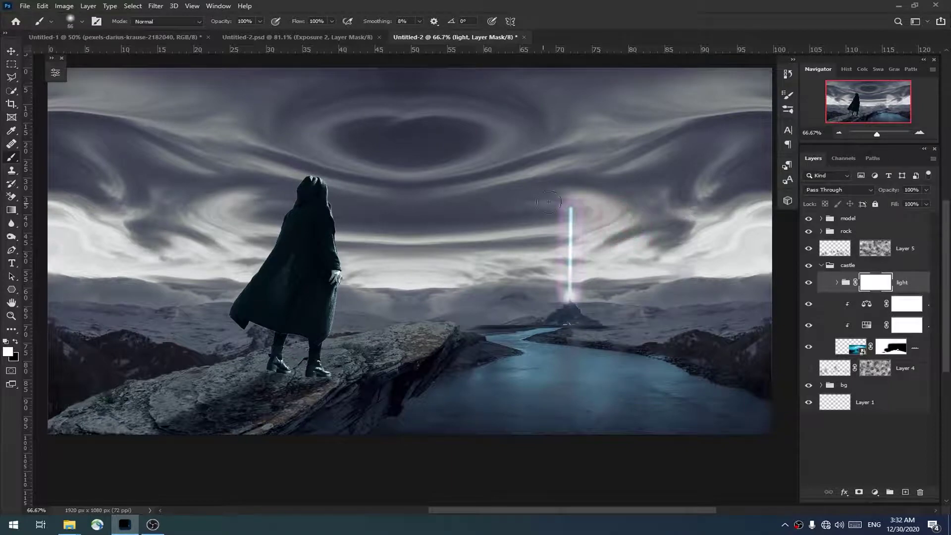
key(x)
click(571, 210)
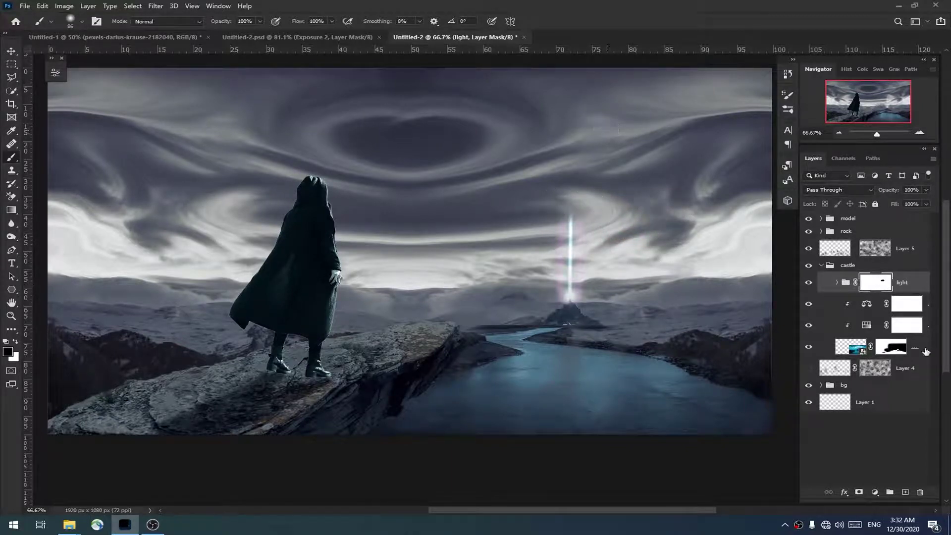
click(905, 491)
alt+click(585, 357)
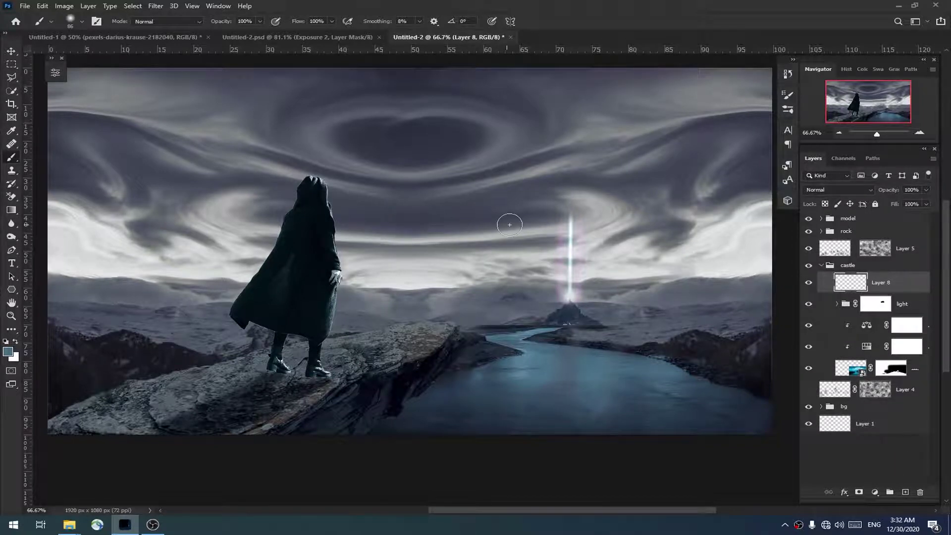
Brush blue-grey streaks, then bright magenta streaks, across the sky around the beam's top.
mouse_move(510, 220)
mouse_down()
mouse_move(500, 221)
mouse_move(605, 217)
mouse_move(562, 235)
mouse_move(525, 232)
mouse_up()
mouse_move(592, 243)
mouse_down()
mouse_move(562, 251)
mouse_move(602, 198)
mouse_up()
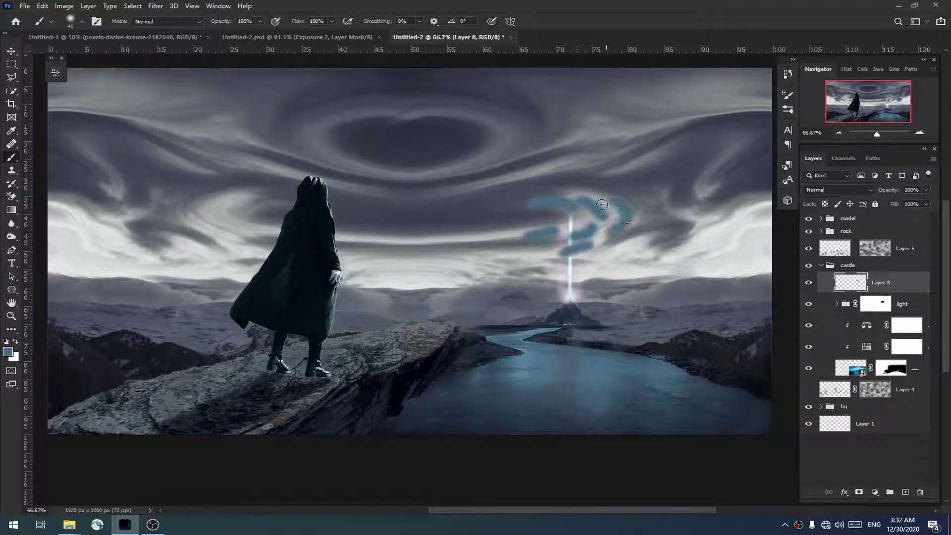
click(7, 351)
drag(790, 255, 790, 237)
click(774, 219)
click(892, 211)
mouse_move(618, 216)
mouse_down()
mouse_move(572, 188)
mouse_move(542, 217)
mouse_move(596, 245)
mouse_move(529, 244)
mouse_up()
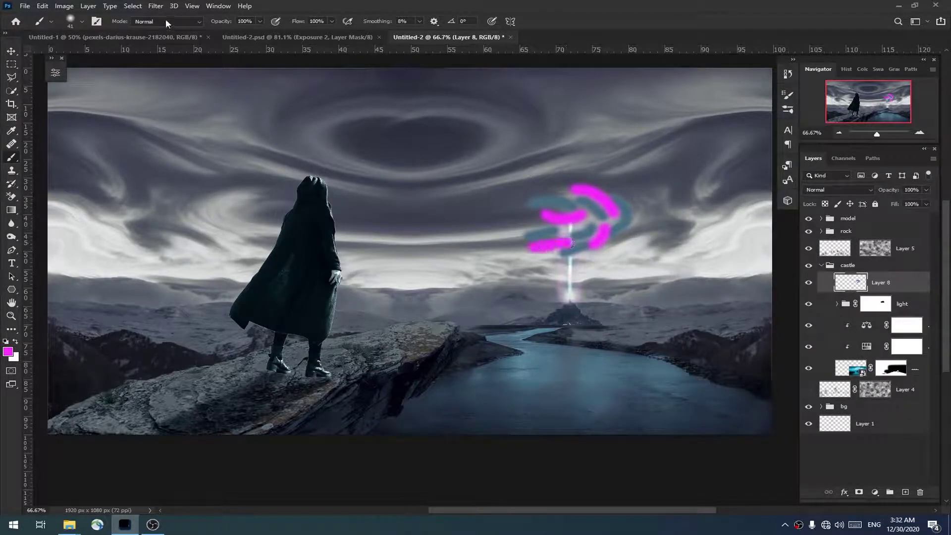
Apply a Spin Radial Blur, then an 18 px Gaussian Blur, to Layer 8's streaks.
click(156, 6)
click(320, 203)
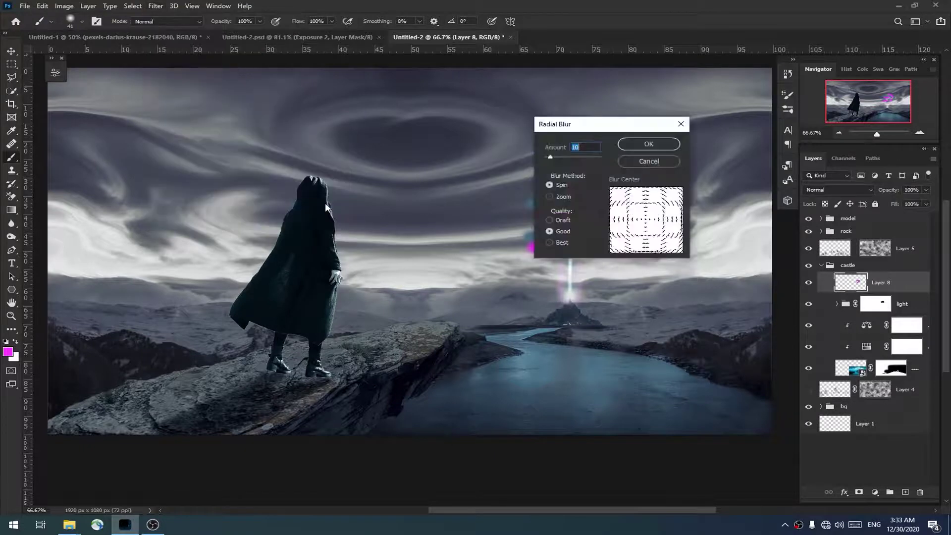
click(657, 145)
click(133, 6)
mouse_move(162, 136)
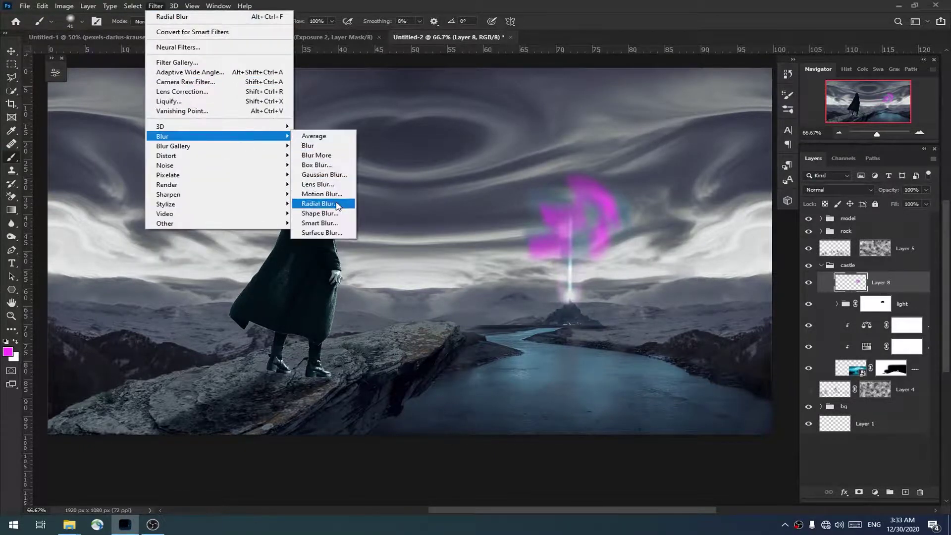
click(334, 176)
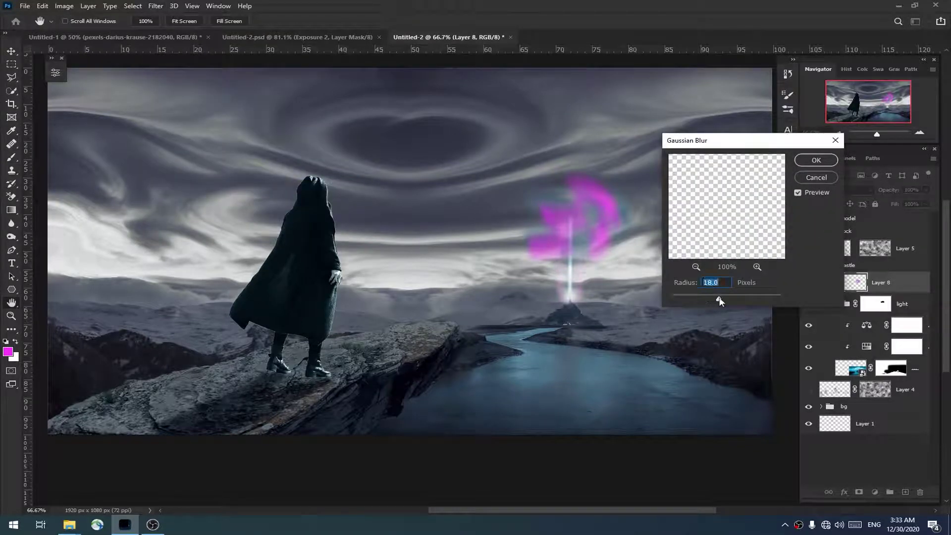
click(815, 159)
click(863, 190)
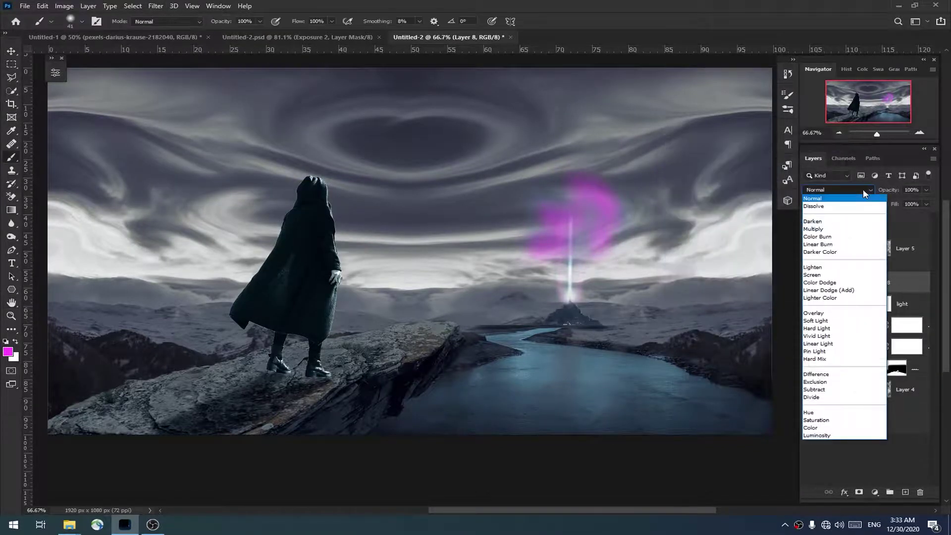
Set Layer 8 to Linear Dodge (Add) with lower fill, then duplicate and shrink the copy.
click(862, 290)
drag(895, 204, 880, 209)
key(ctrl+j)
key(ctrl+t)
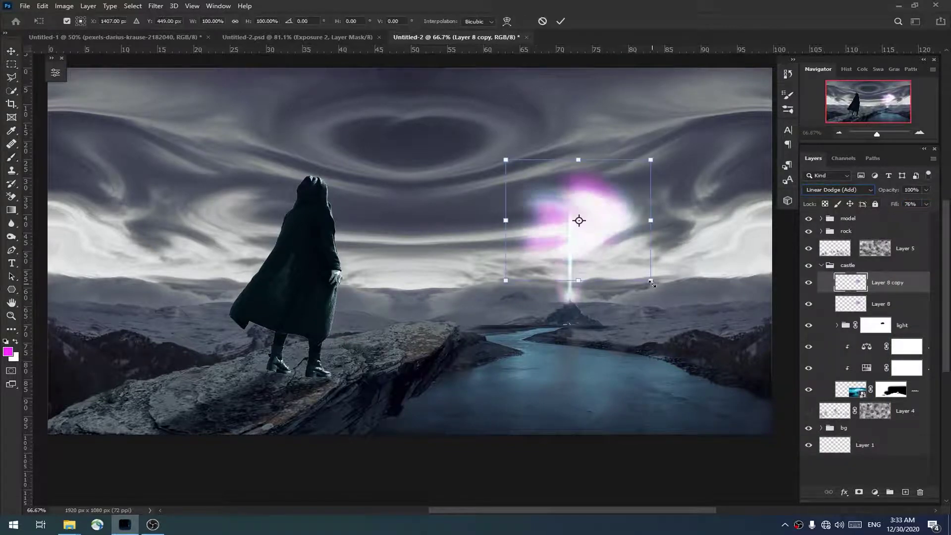
drag(651, 281, 631, 265)
key(Return)
key(b)
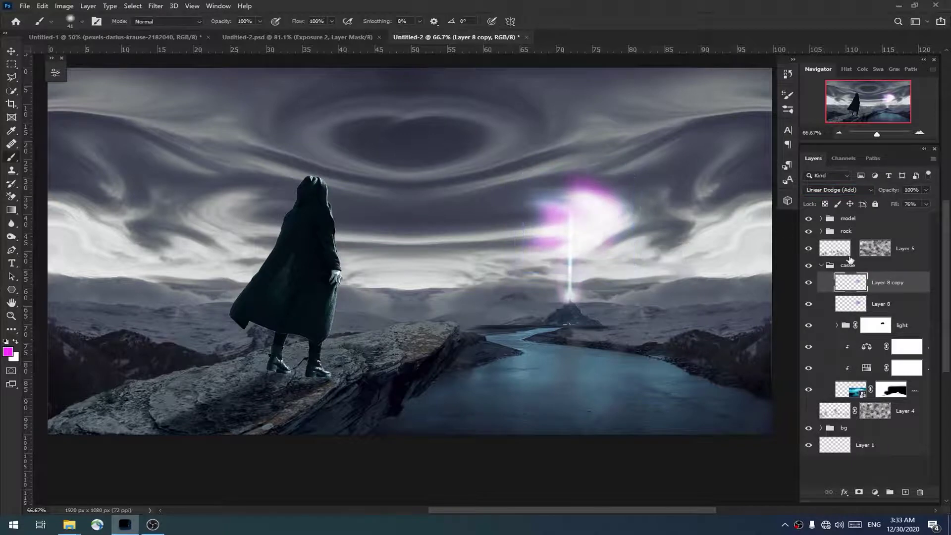
Make the smaller copy Color Dodge at reduced opacity, then collapse the castle group.
click(837, 190)
click(840, 287)
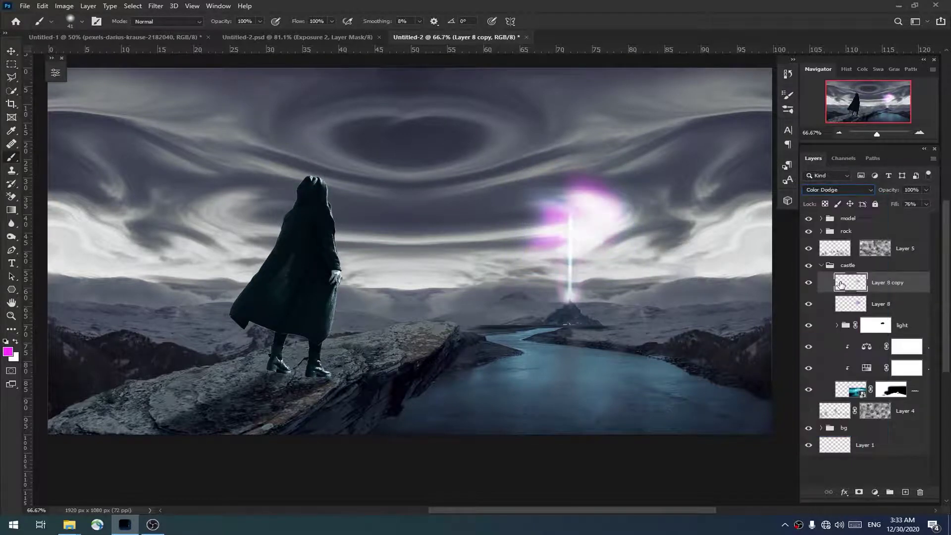
key(ctrl+t)
drag(632, 254, 620, 254)
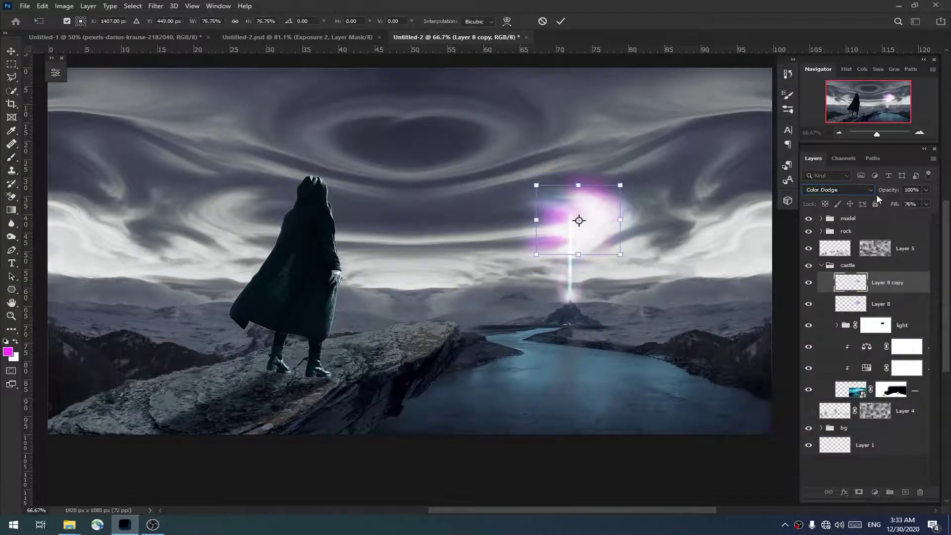
key(Return)
drag(895, 190, 879, 193)
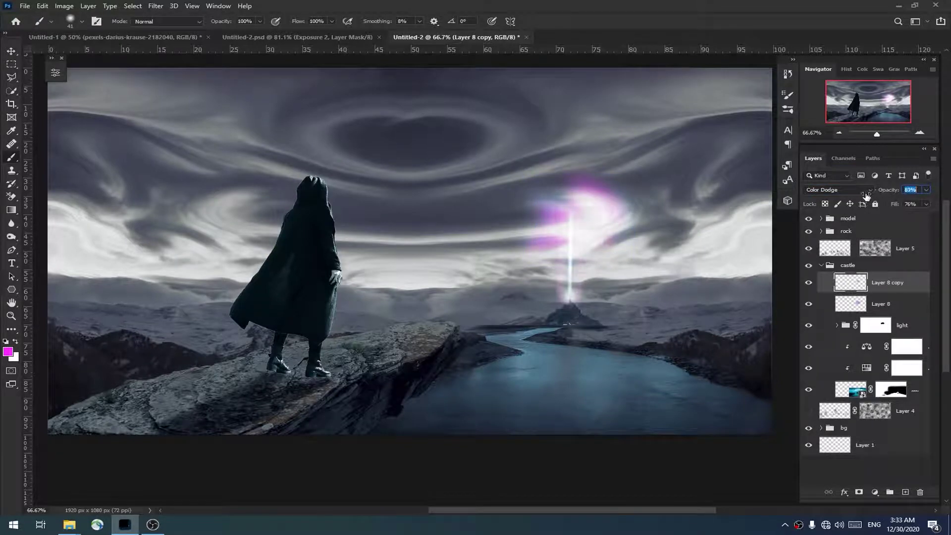
click(809, 282)
click(809, 304)
click(820, 266)
click(853, 219)
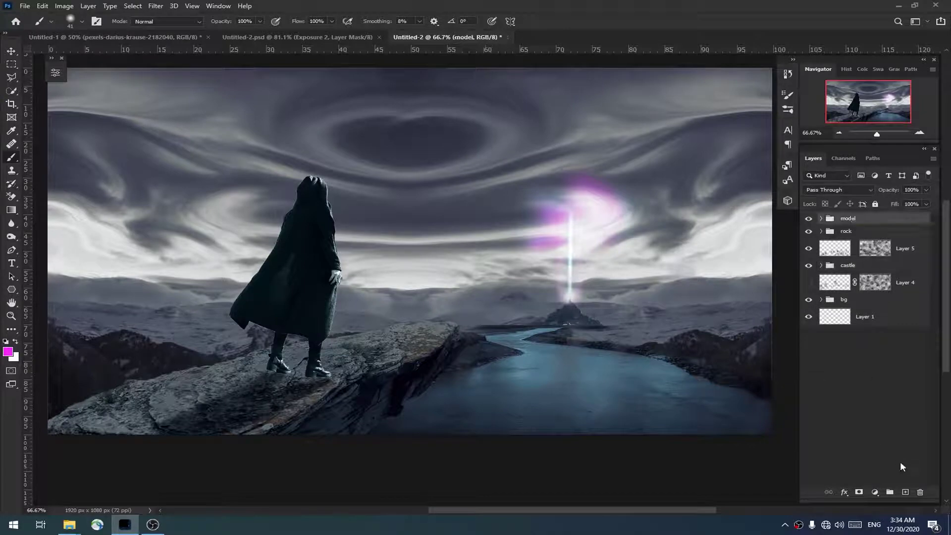
Stamp the visible scene into a smart-object layer named 'snap' and start a Field Blur.
key(ctrl+shift+alt+e)
right_click(899, 224)
double_click(867, 222)
text(snap)
key(Return)
right_click(868, 223)
click(834, 218)
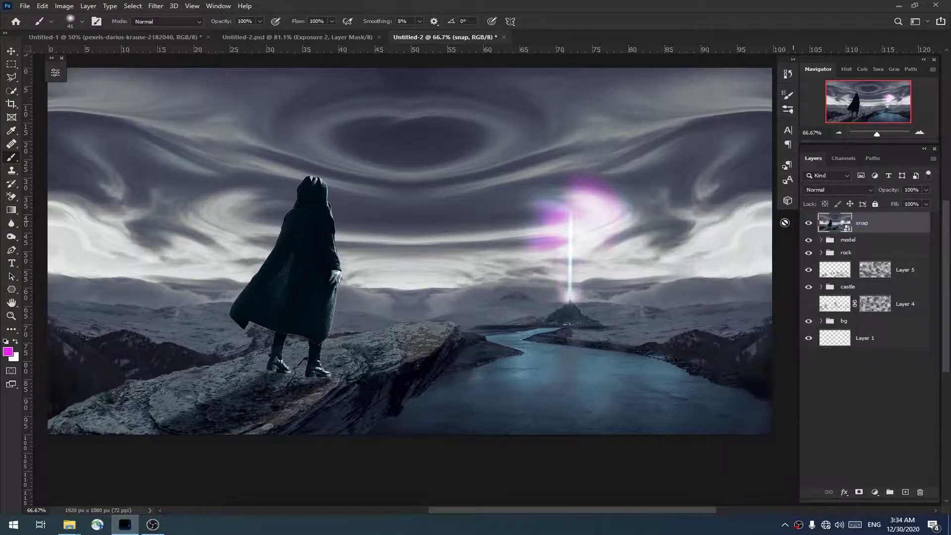
click(156, 6)
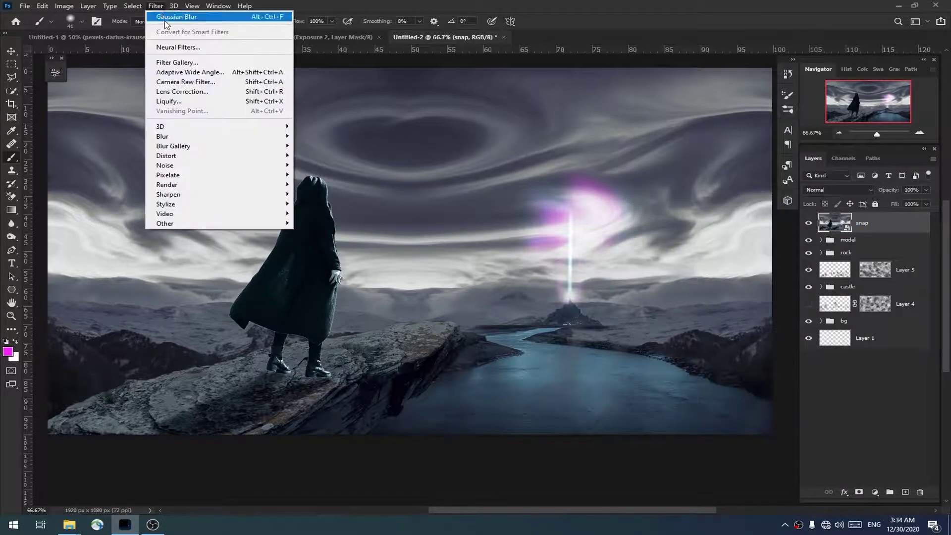
mouse_move(173, 145)
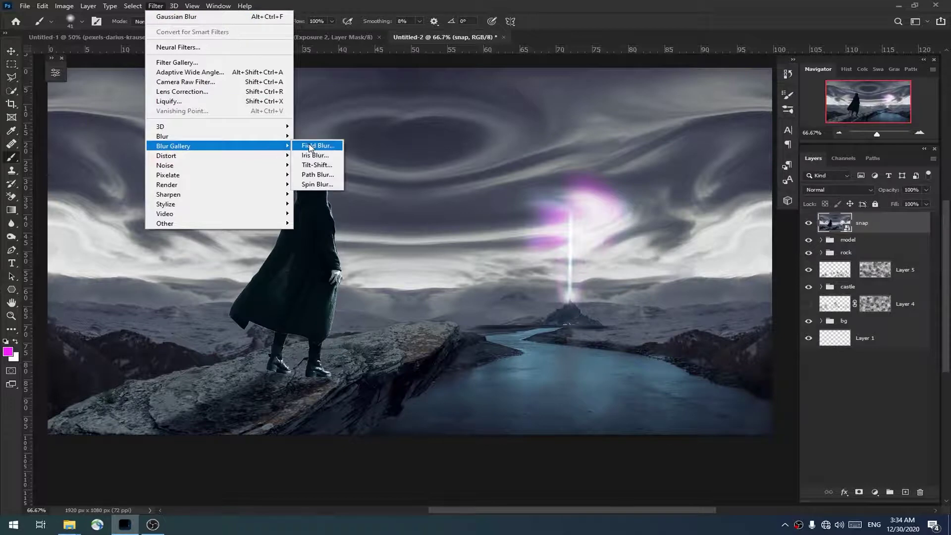
click(311, 146)
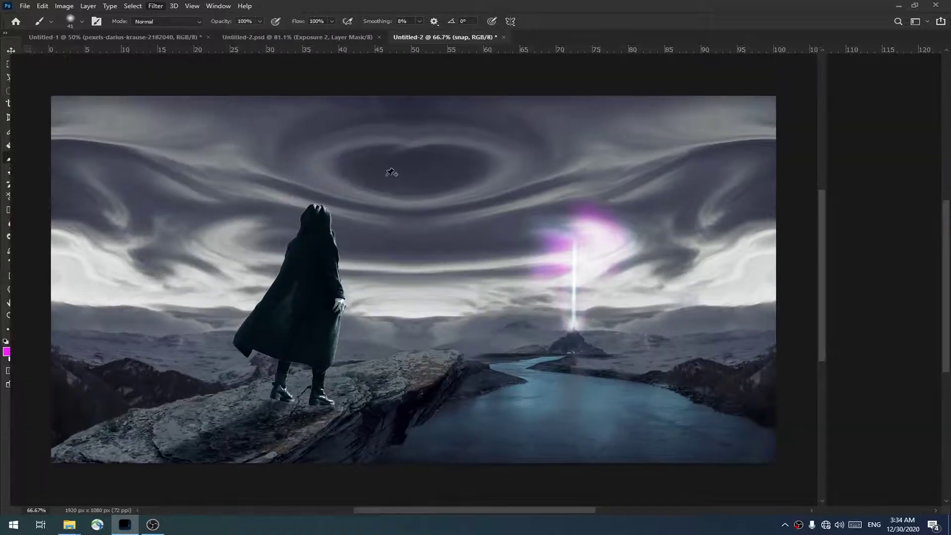
Place Field Blur pins on the figure, left sky, top corners and lower right.
click(317, 284)
drag(327, 279, 319, 274)
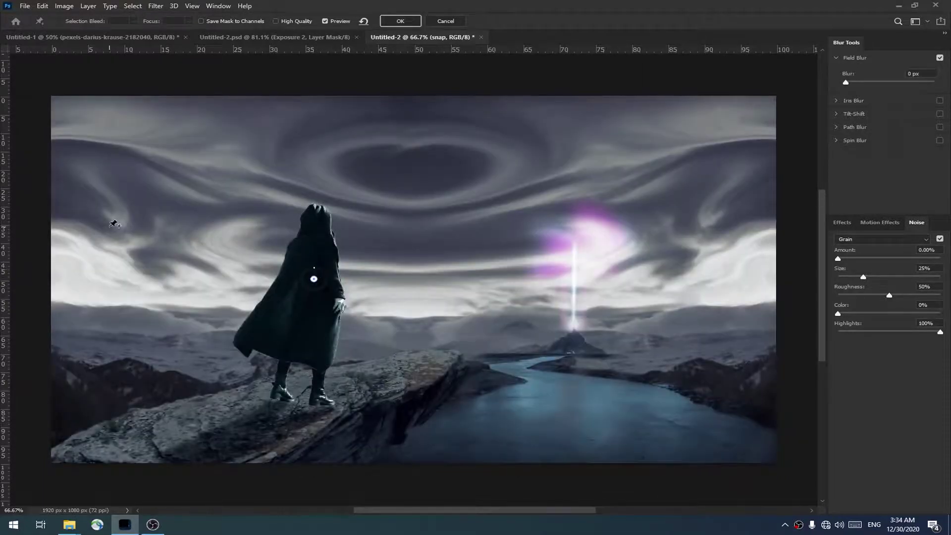
click(110, 226)
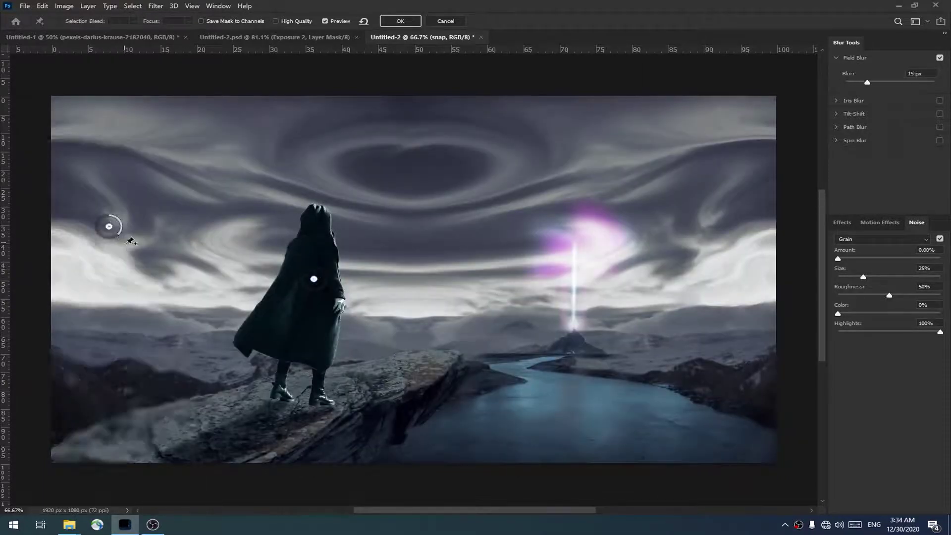
click(749, 108)
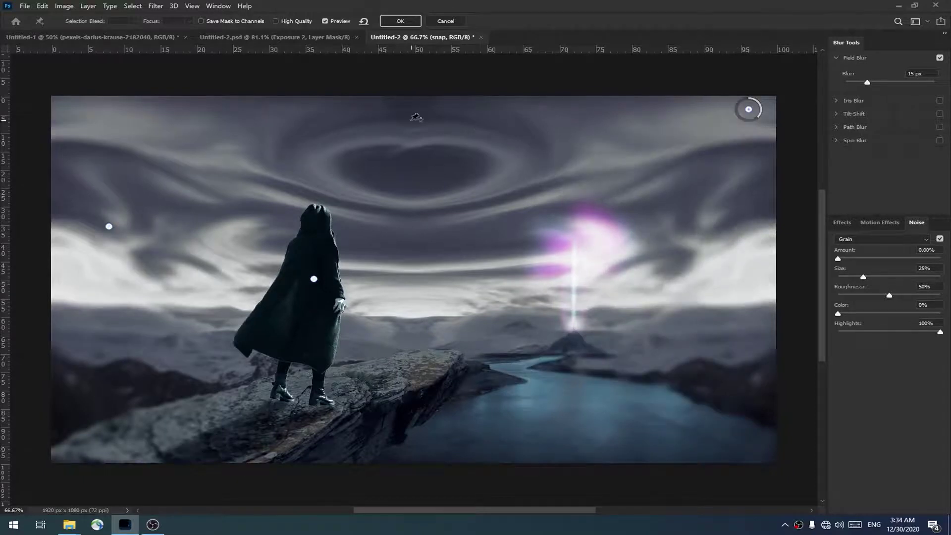
click(397, 108)
drag(407, 102, 410, 110)
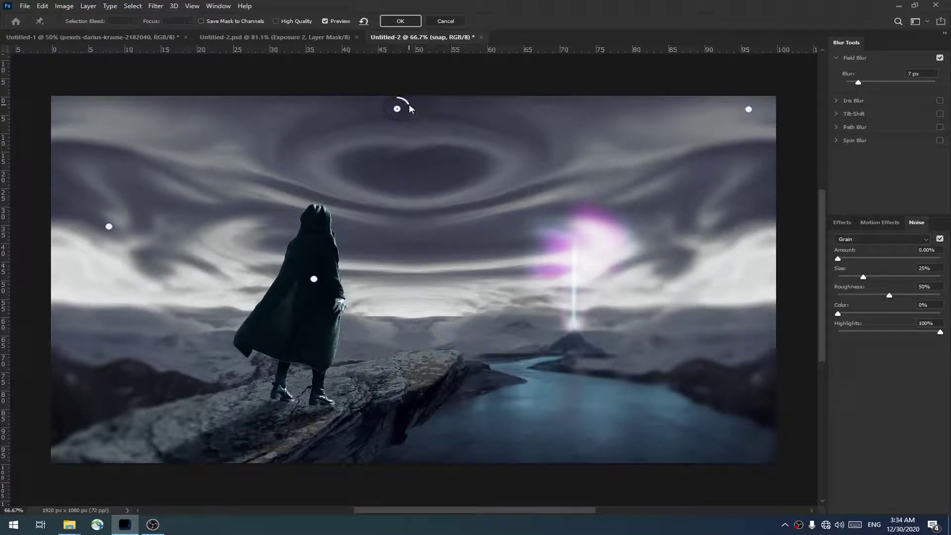
click(759, 405)
drag(770, 411, 773, 399)
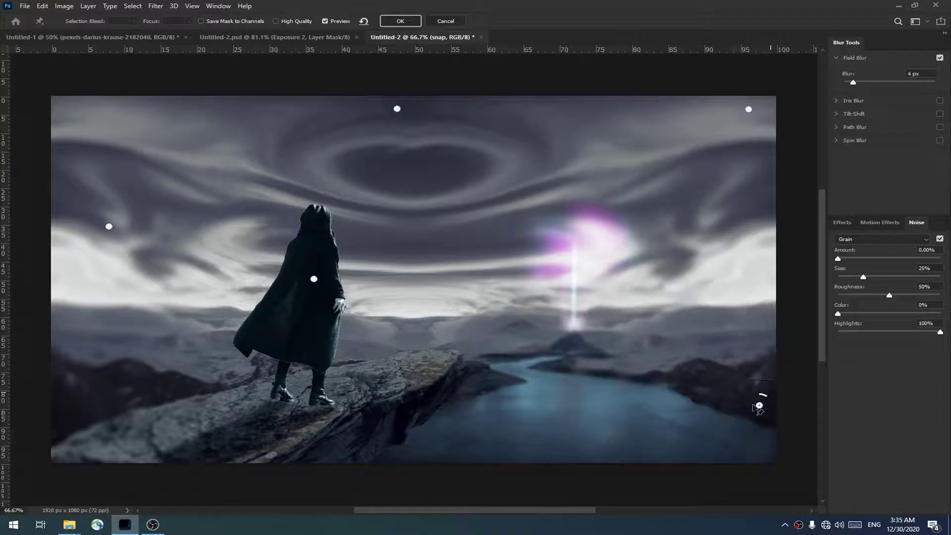
Add stronger left-sky, ~1 px rock and castle-light pins, then apply the Field Blur.
click(230, 297)
mouse_move(241, 306)
mouse_down()
mouse_move(233, 313)
mouse_move(242, 287)
mouse_move(187, 297)
mouse_up()
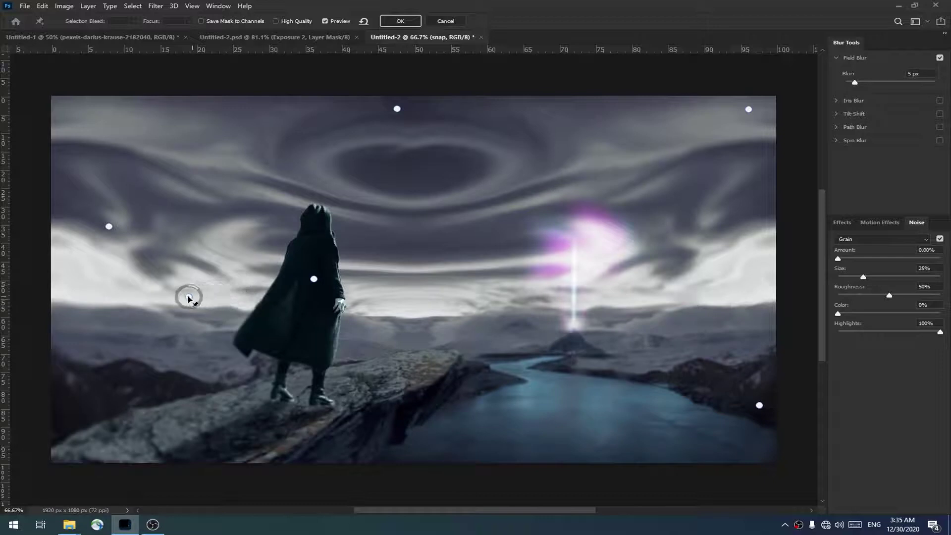
drag(314, 280, 297, 280)
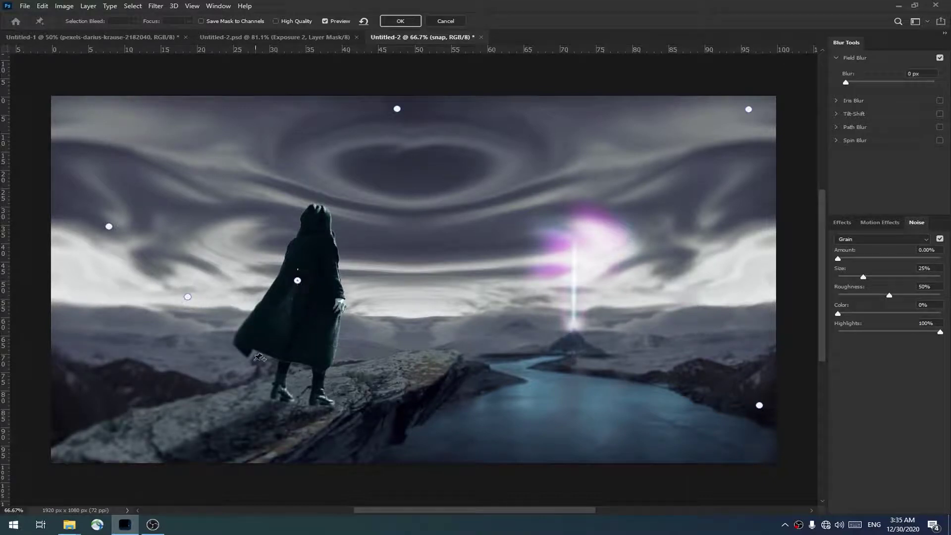
click(249, 431)
drag(257, 438, 252, 421)
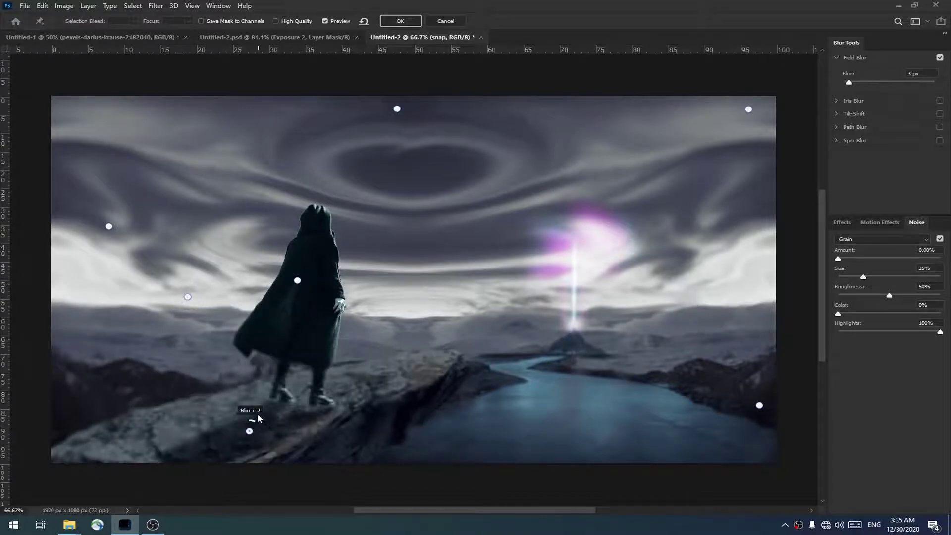
click(576, 269)
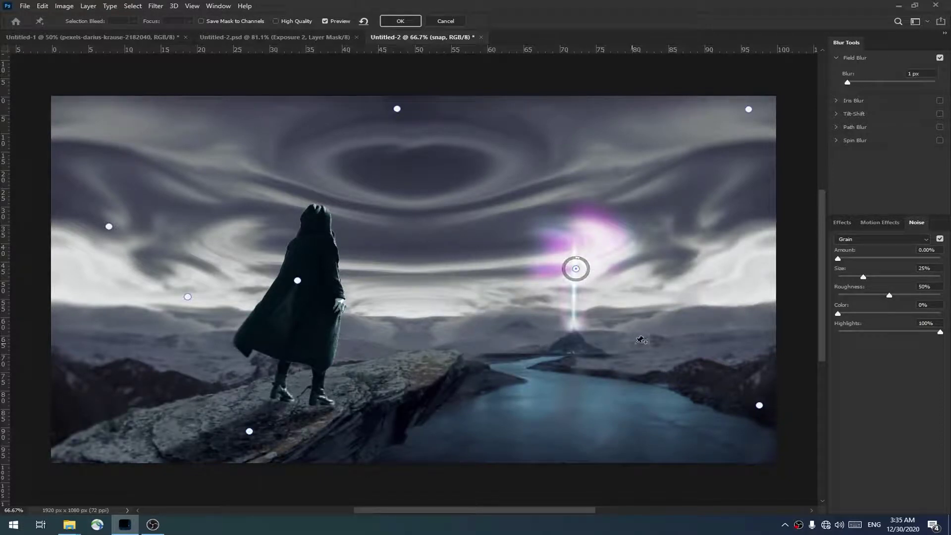
click(396, 23)
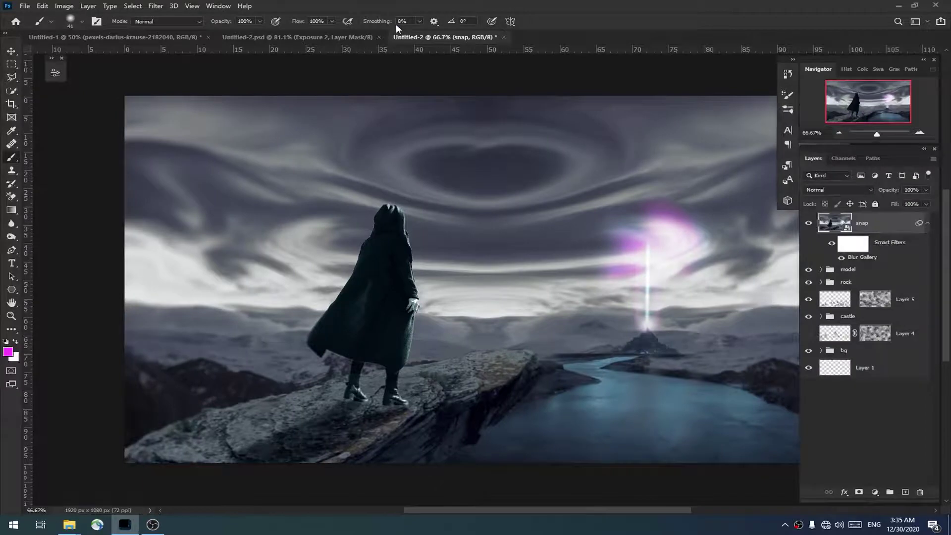
Open the Camera Raw Filter on snap with the adjustment brush.
click(155, 6)
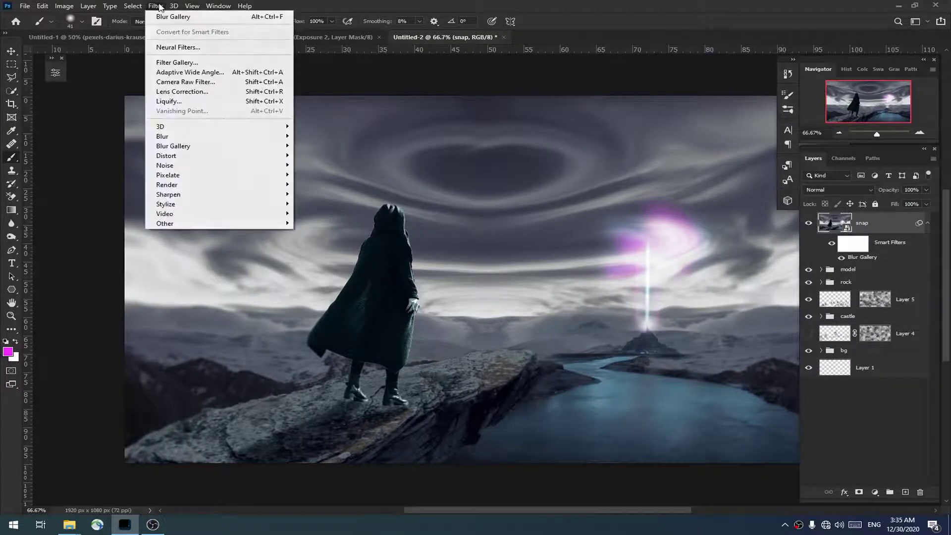
click(210, 86)
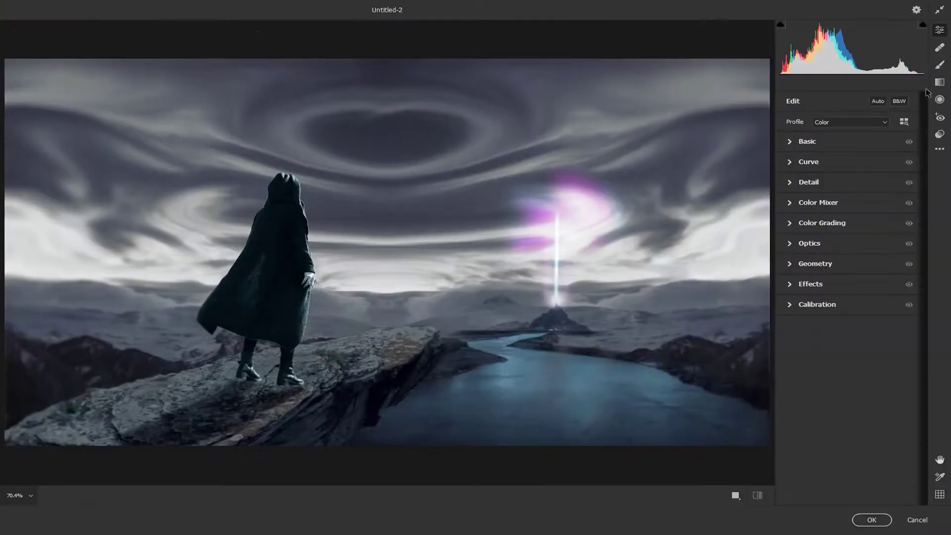
click(940, 65)
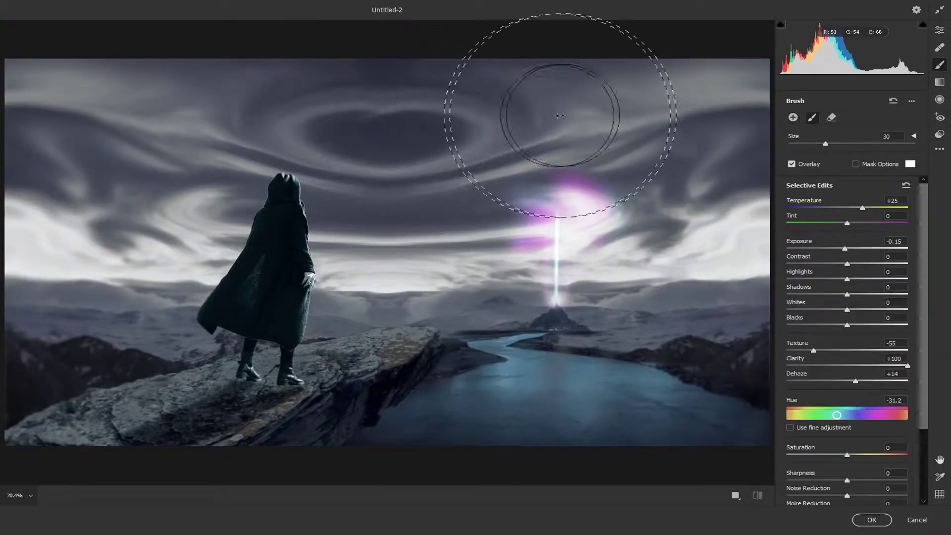
Brush over the sky with Temperature -21, Exposure +1.45, Clarity +39 and Saturation +26.
drag(648, 132, 478, 119)
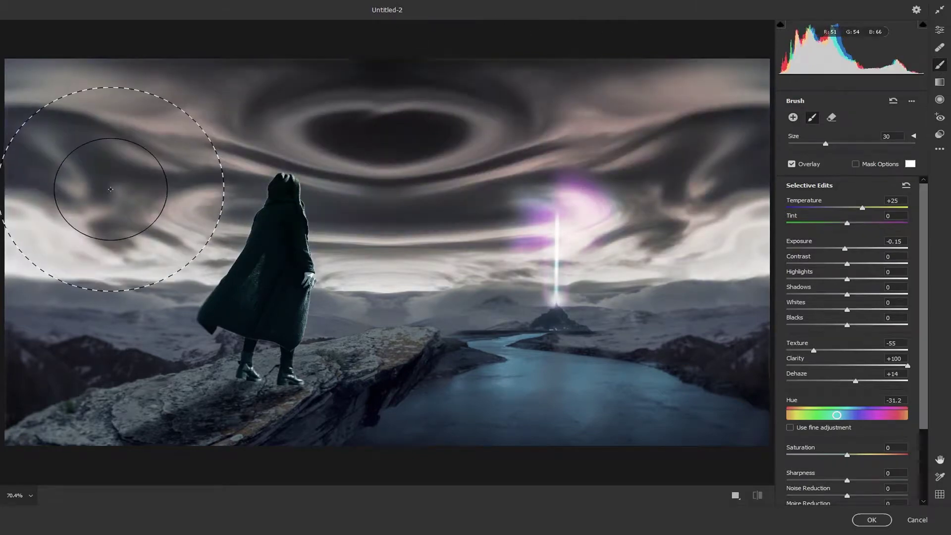
drag(861, 210, 835, 213)
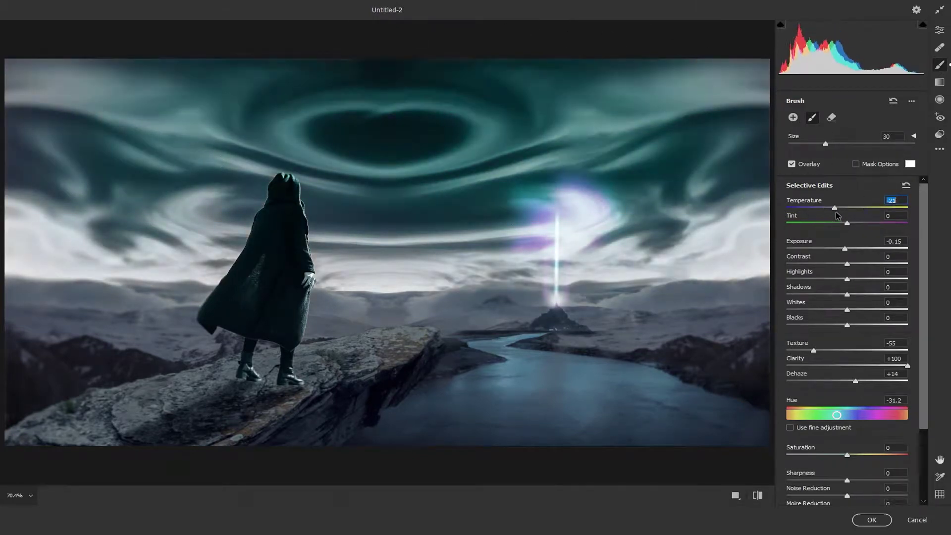
mouse_move(852, 252)
mouse_down()
mouse_move(872, 256)
mouse_move(823, 264)
mouse_move(880, 279)
mouse_move(867, 294)
mouse_up()
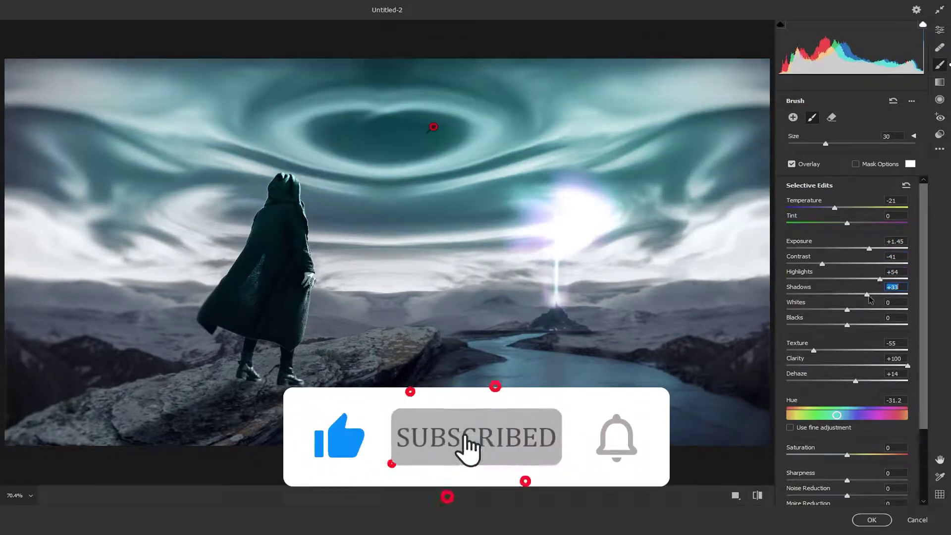
mouse_move(907, 365)
mouse_down()
mouse_move(872, 367)
mouse_move(849, 381)
mouse_up()
drag(836, 415, 839, 417)
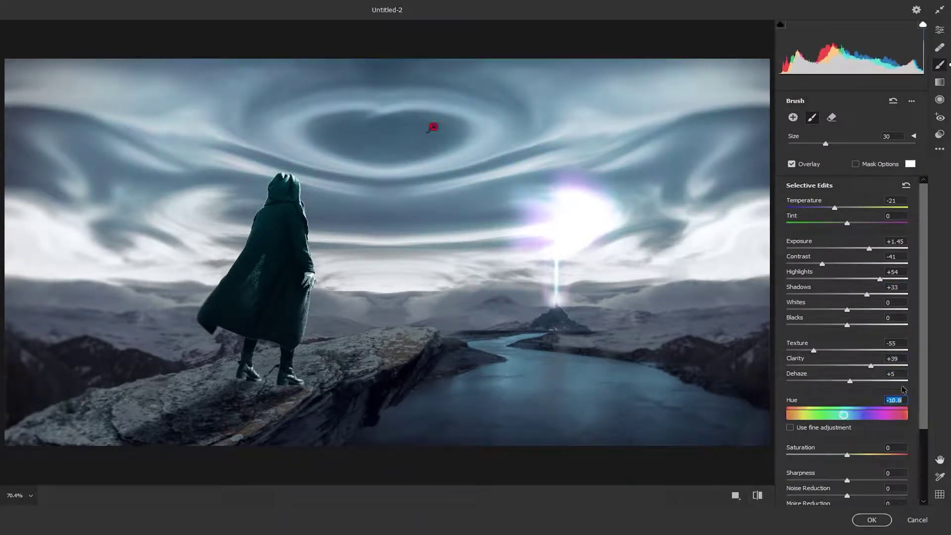
drag(876, 454, 863, 453)
click(945, 32)
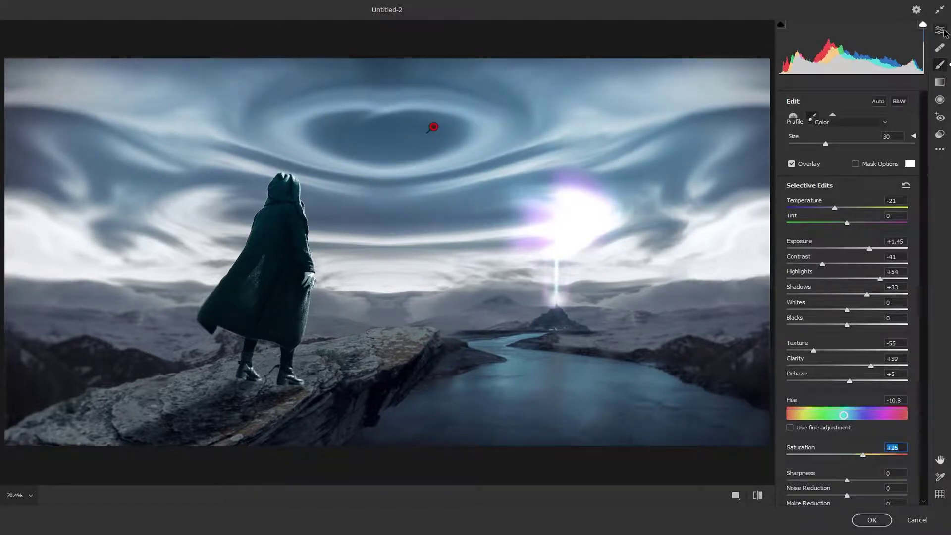
click(791, 142)
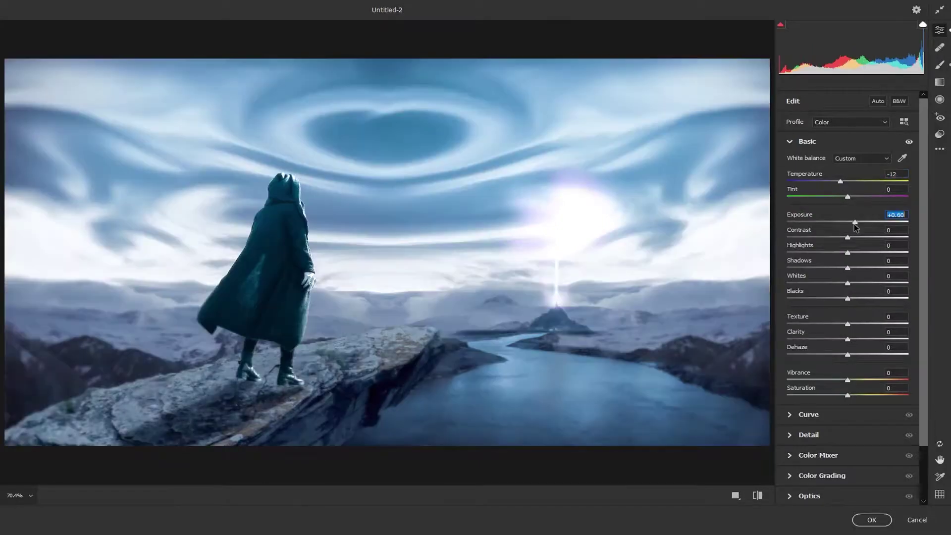
Set global Basic to Temperature -12, Exposure -0.65, Highlights -36, Whites -32, Dehaze -11, Vibrance +25, Saturation +8.
mouse_move(848, 222)
mouse_down()
mouse_move(853, 237)
mouse_move(831, 259)
mouse_move(856, 268)
mouse_move(826, 253)
mouse_up()
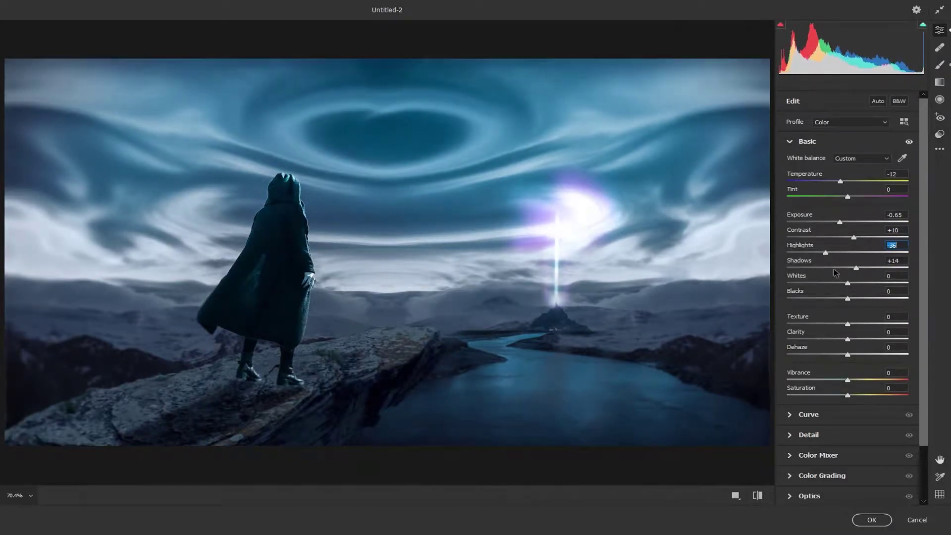
click(823, 283)
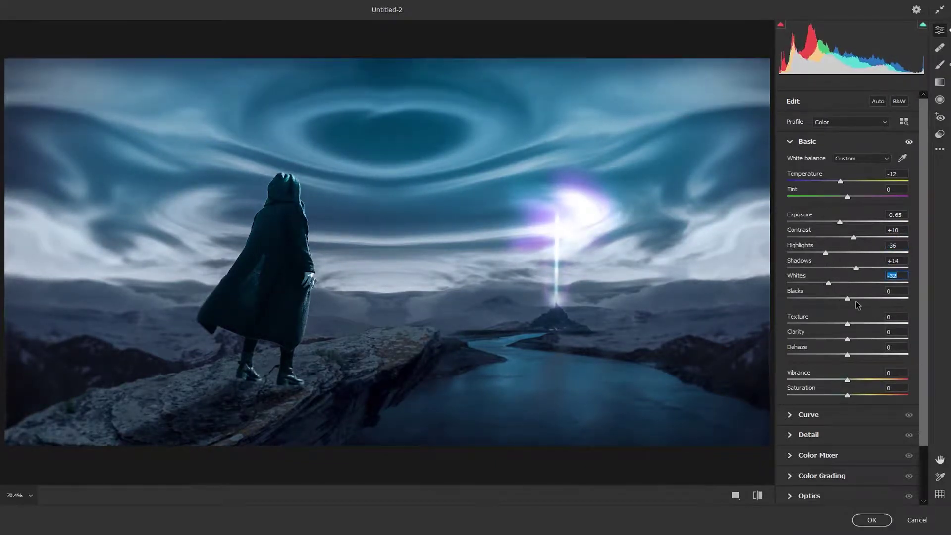
click(863, 379)
click(852, 395)
mouse_move(847, 355)
mouse_down()
mouse_move(855, 340)
mouse_move(840, 342)
mouse_up()
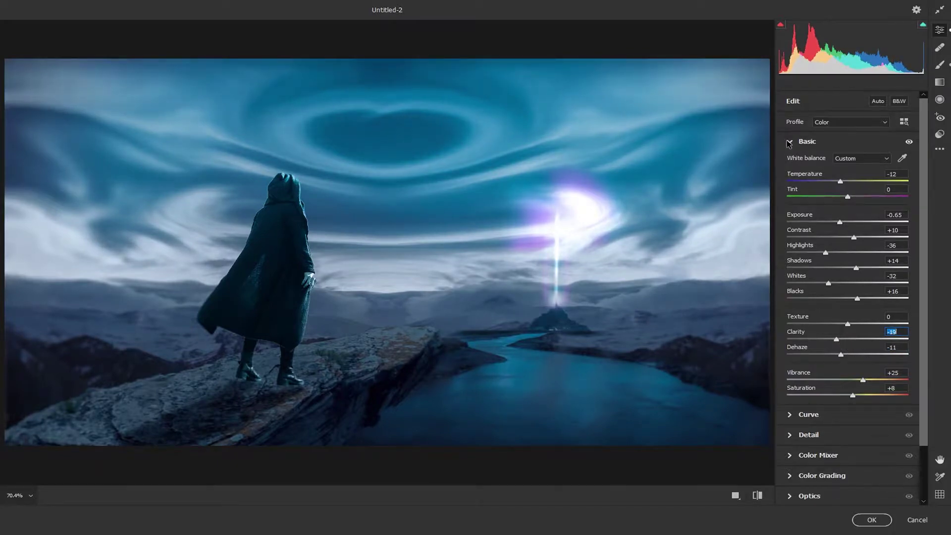
click(789, 143)
Grade highlights to H 71 S 26 and shadows to H 312 S 14, with Blending 66.
click(789, 224)
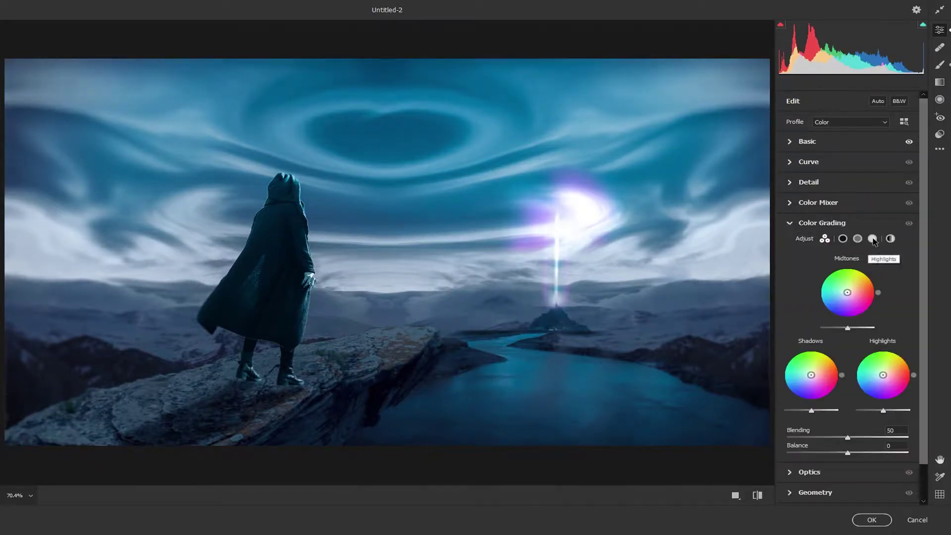
click(872, 238)
drag(853, 308, 851, 302)
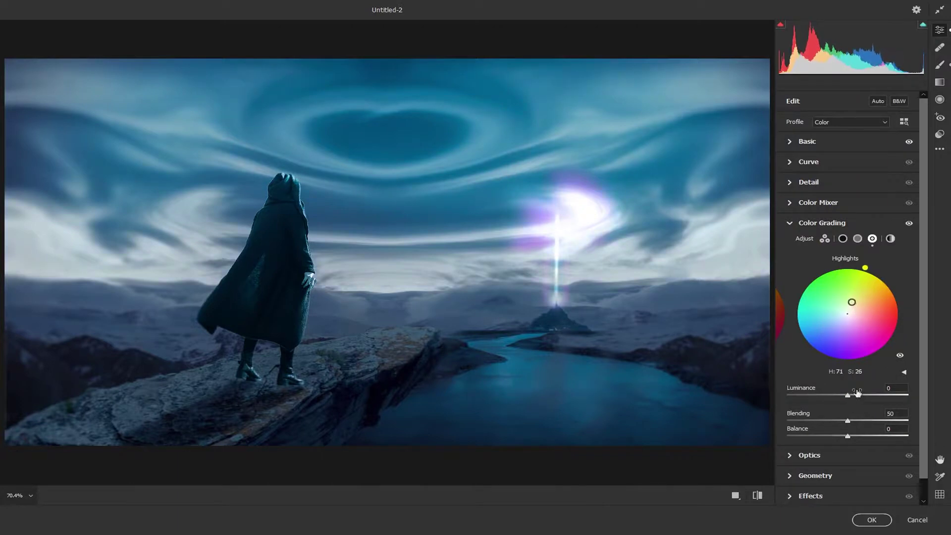
drag(854, 422, 839, 421)
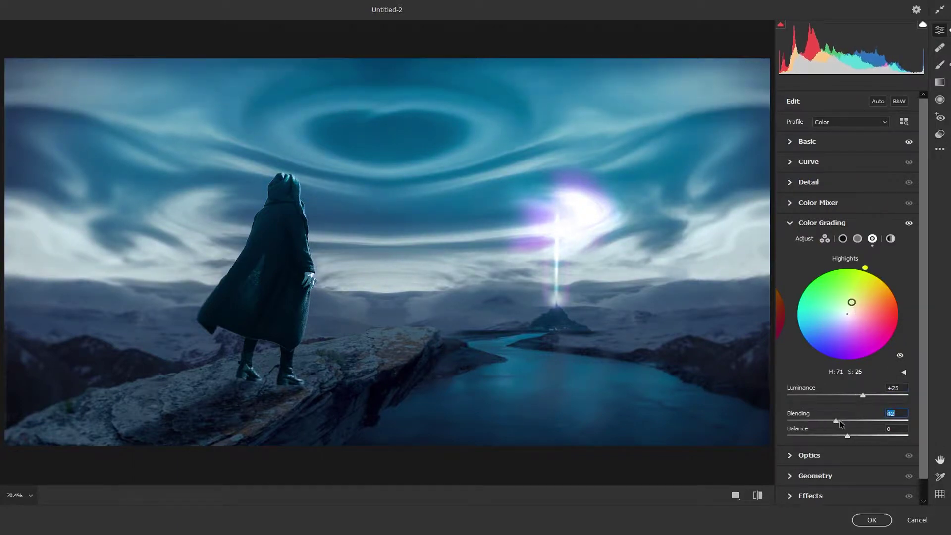
click(842, 239)
mouse_move(847, 313)
mouse_down()
mouse_move(868, 333)
mouse_move(846, 316)
mouse_up()
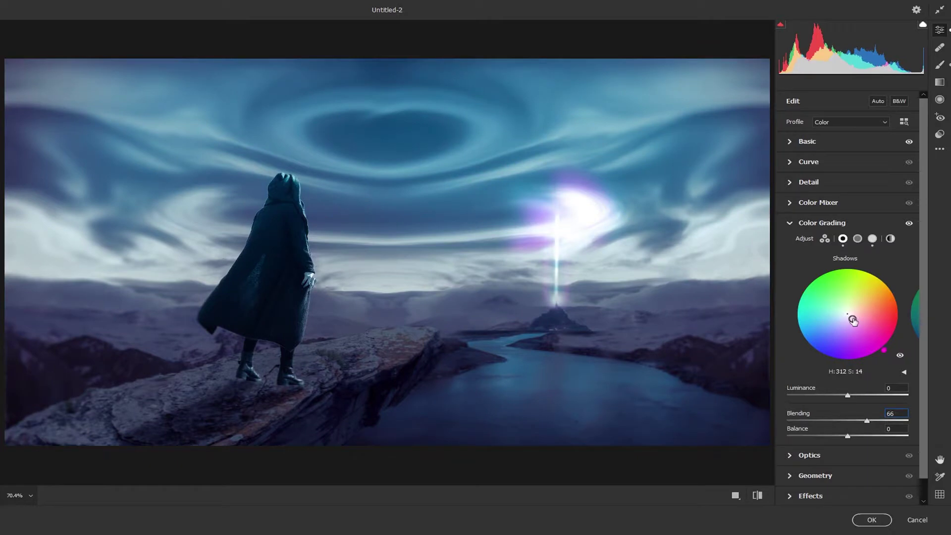
click(790, 224)
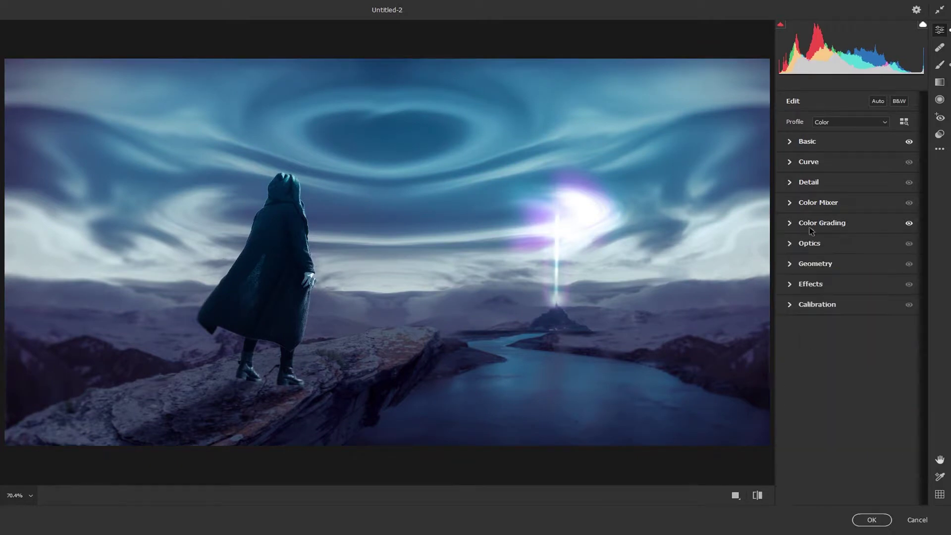
click(793, 306)
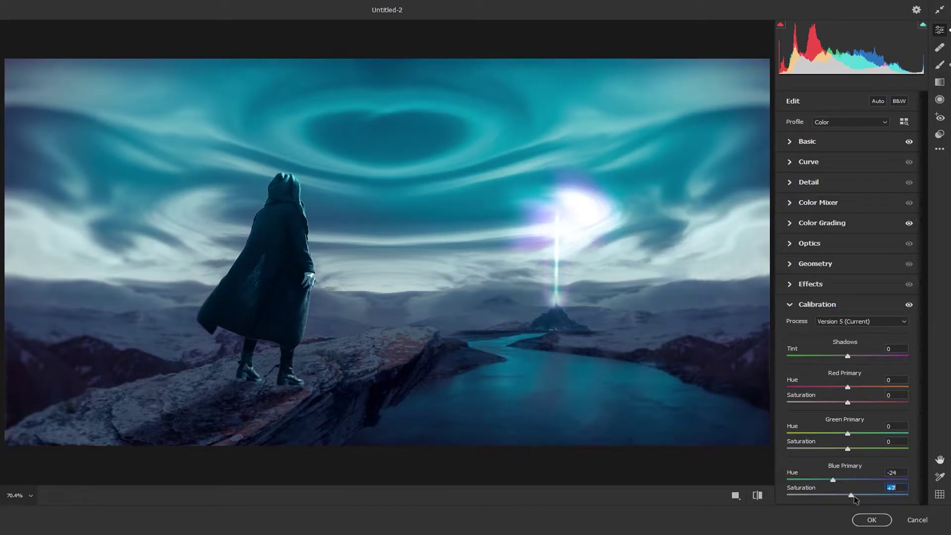
Shift the Red, Green and Blue Primary calibration toward teal, then apply Camera Raw to the scene layer.
mouse_move(848, 402)
mouse_down()
mouse_move(837, 402)
mouse_move(861, 434)
mouse_up()
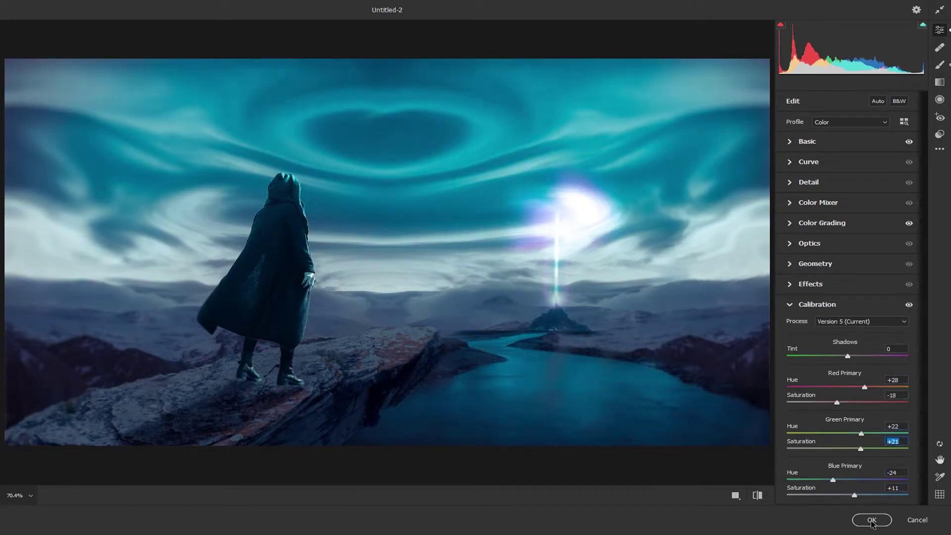
click(867, 519)
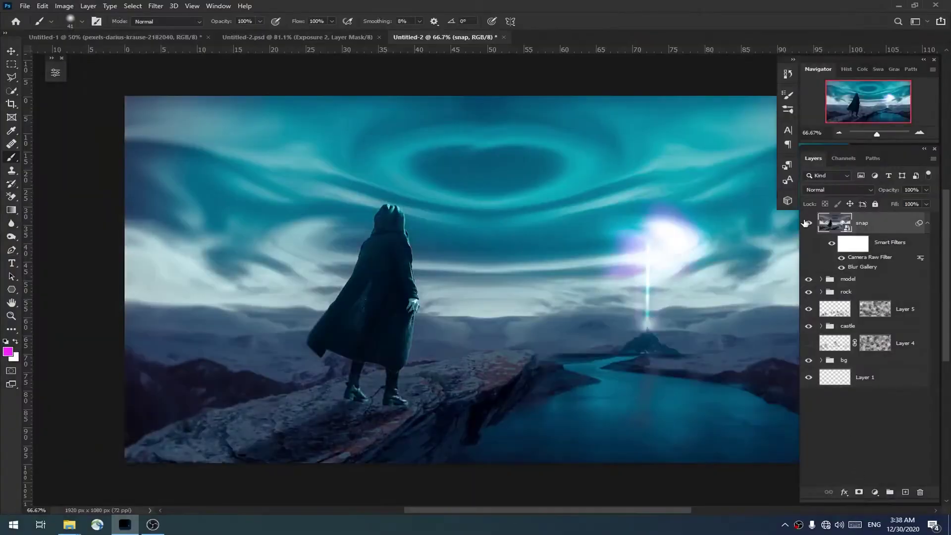
click(807, 223)
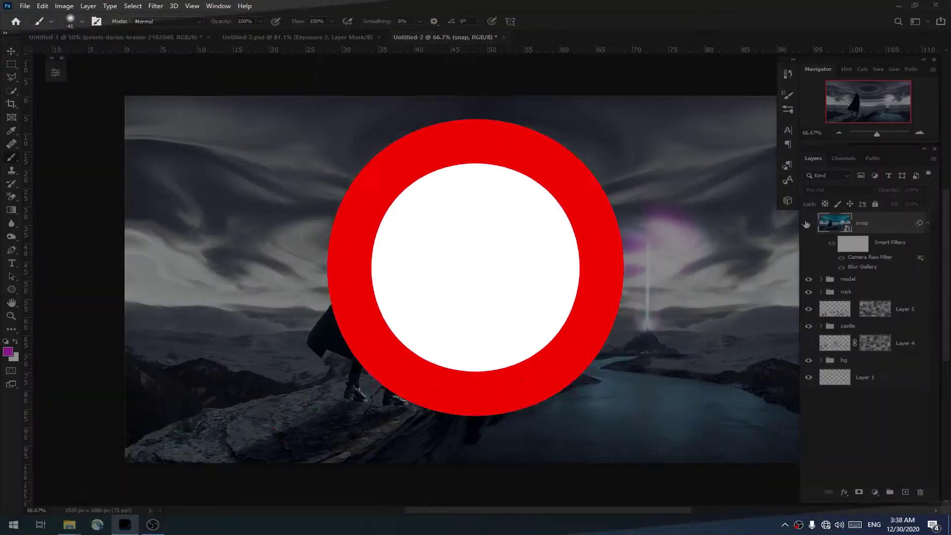
click(808, 223)
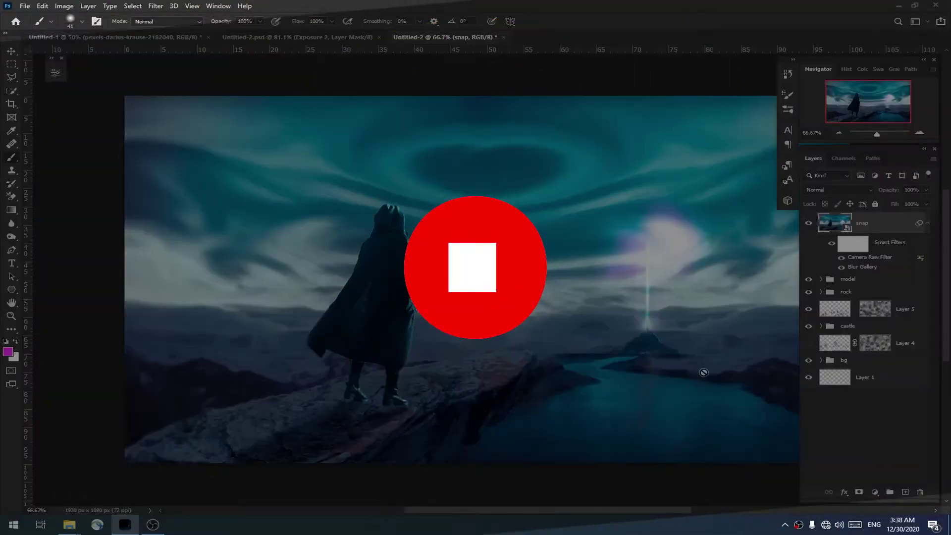
drag(702, 432, 619, 412)
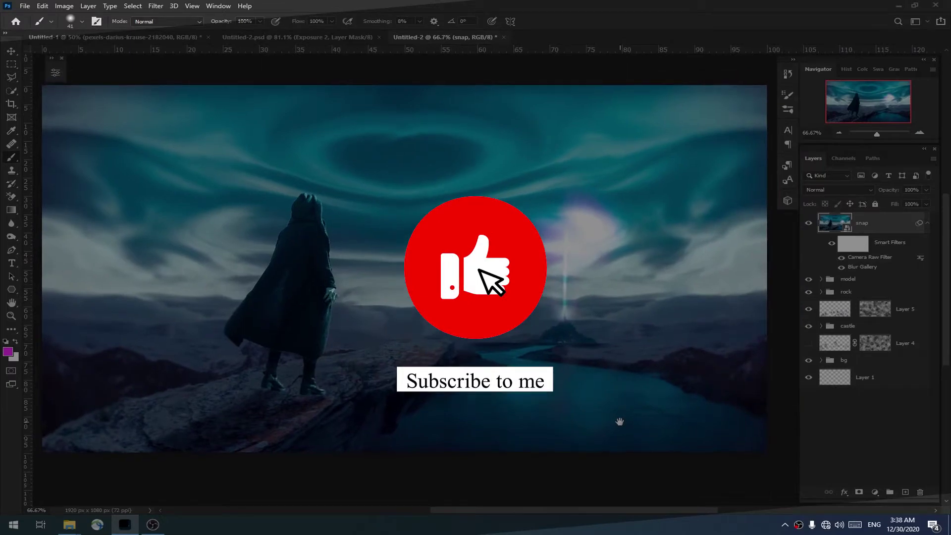